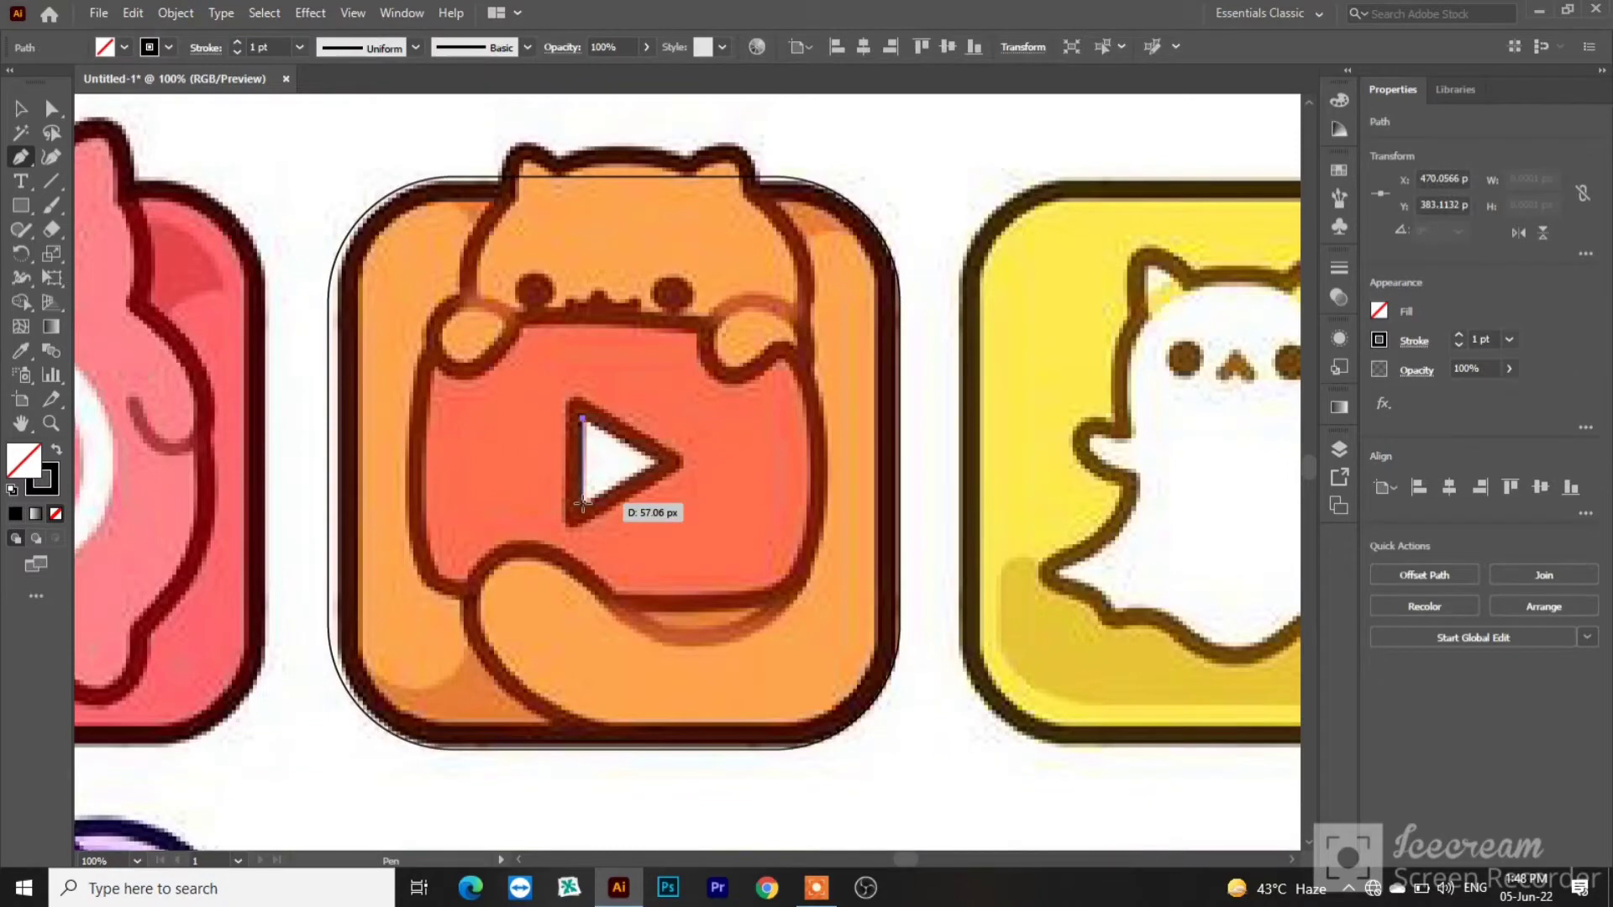
Step: Trace the white inner triangle of the play symbol with the Pen tool as a closed three-corner path
click(582, 502)
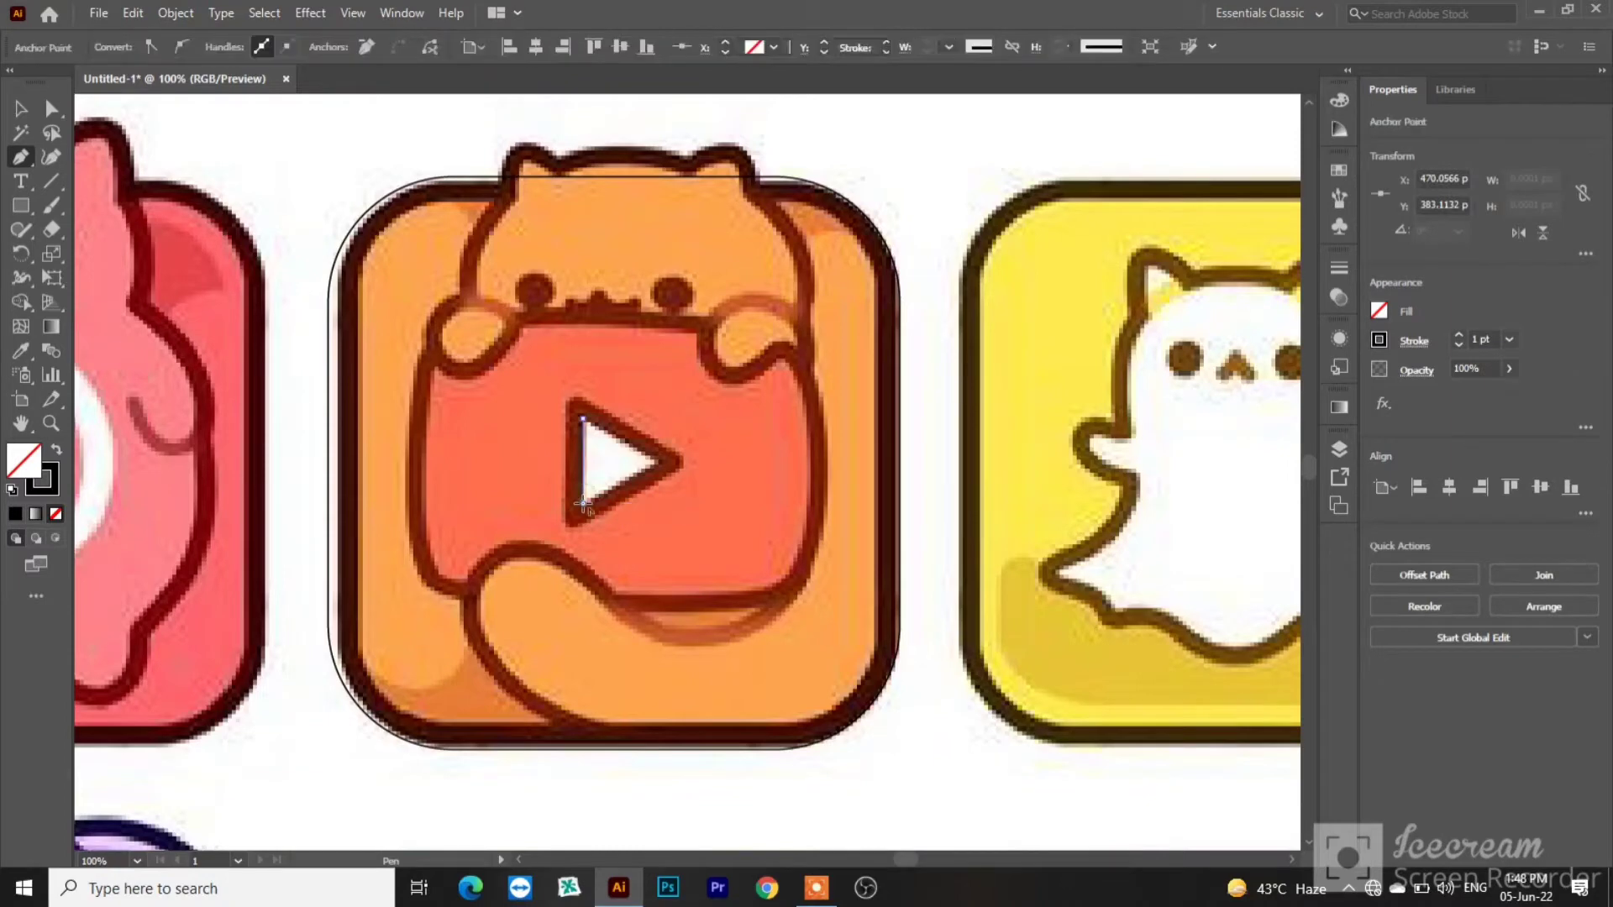
click(658, 463)
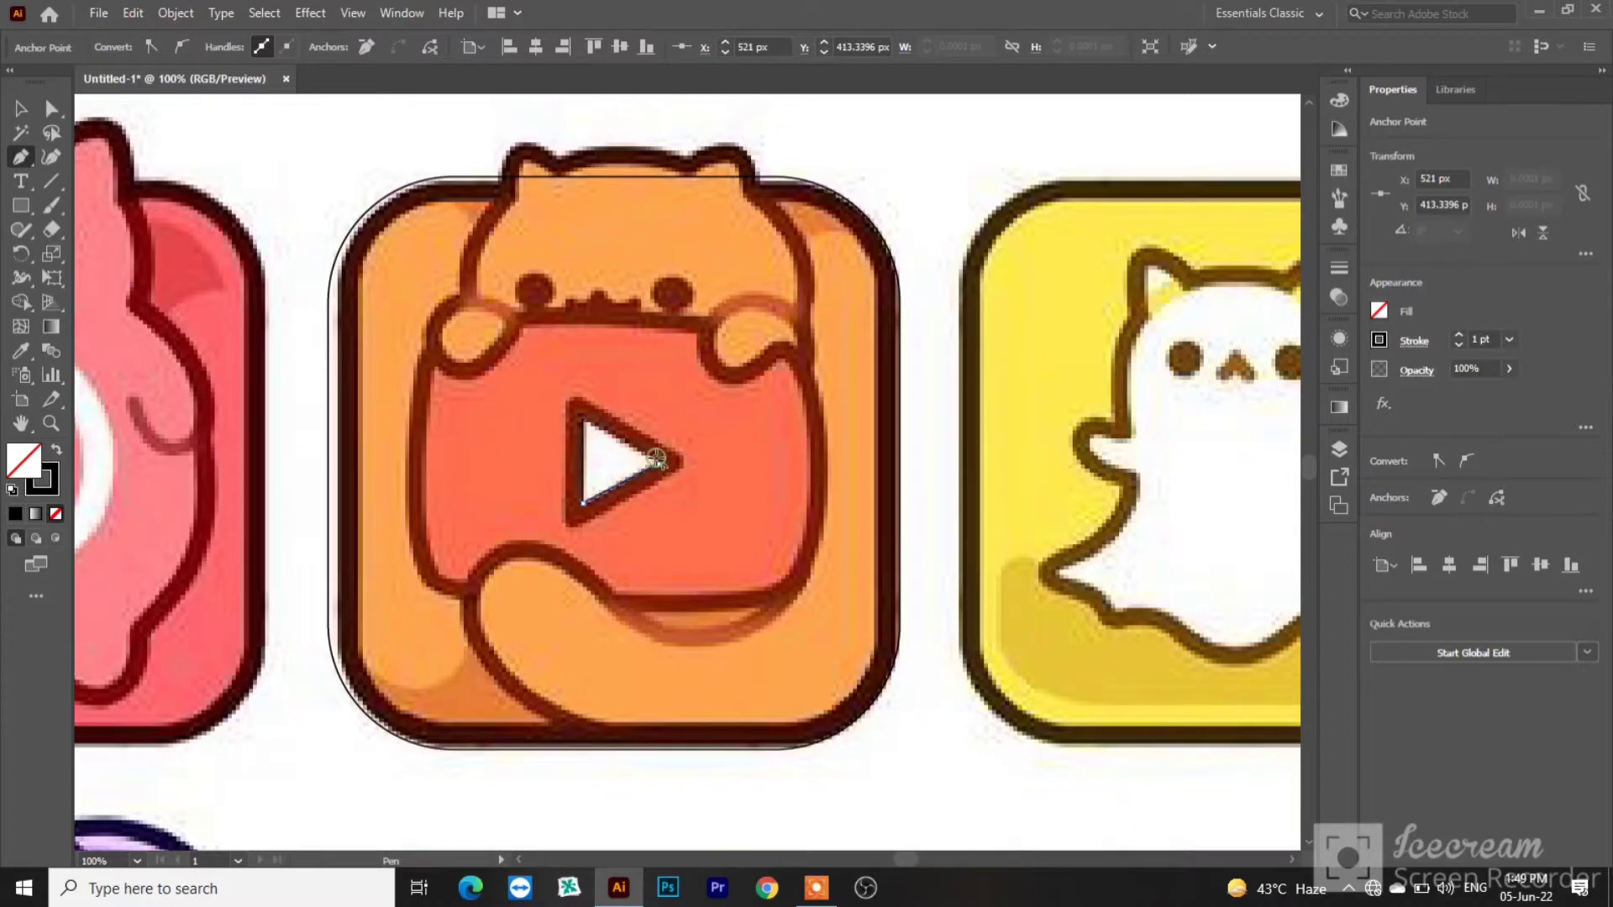
click(582, 418)
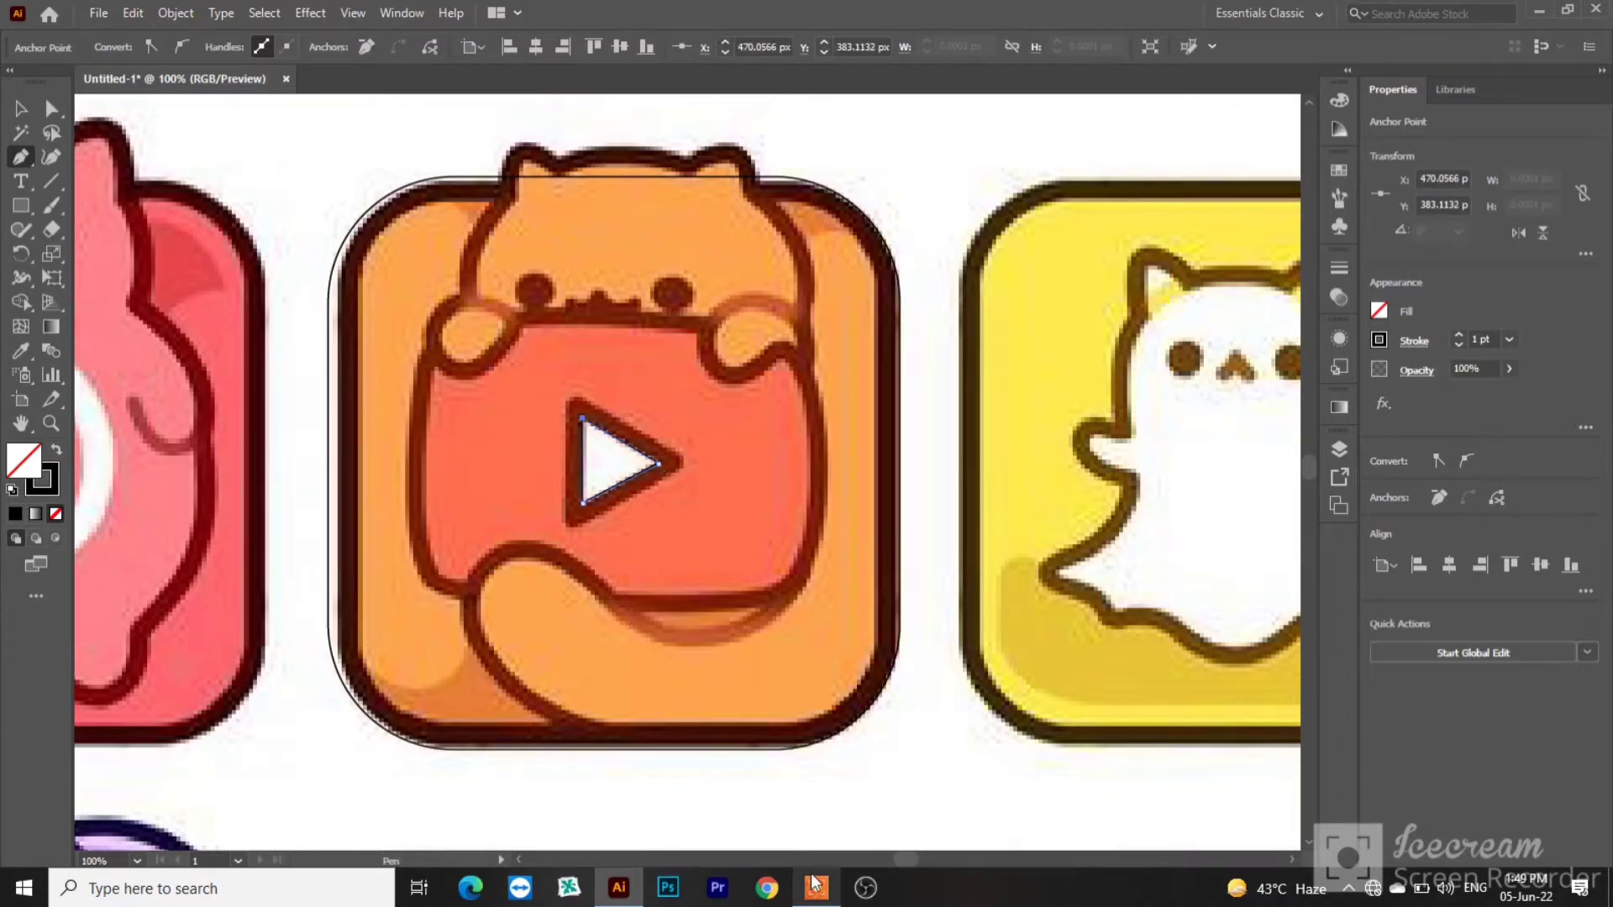
mouse_move(814, 882)
click(826, 838)
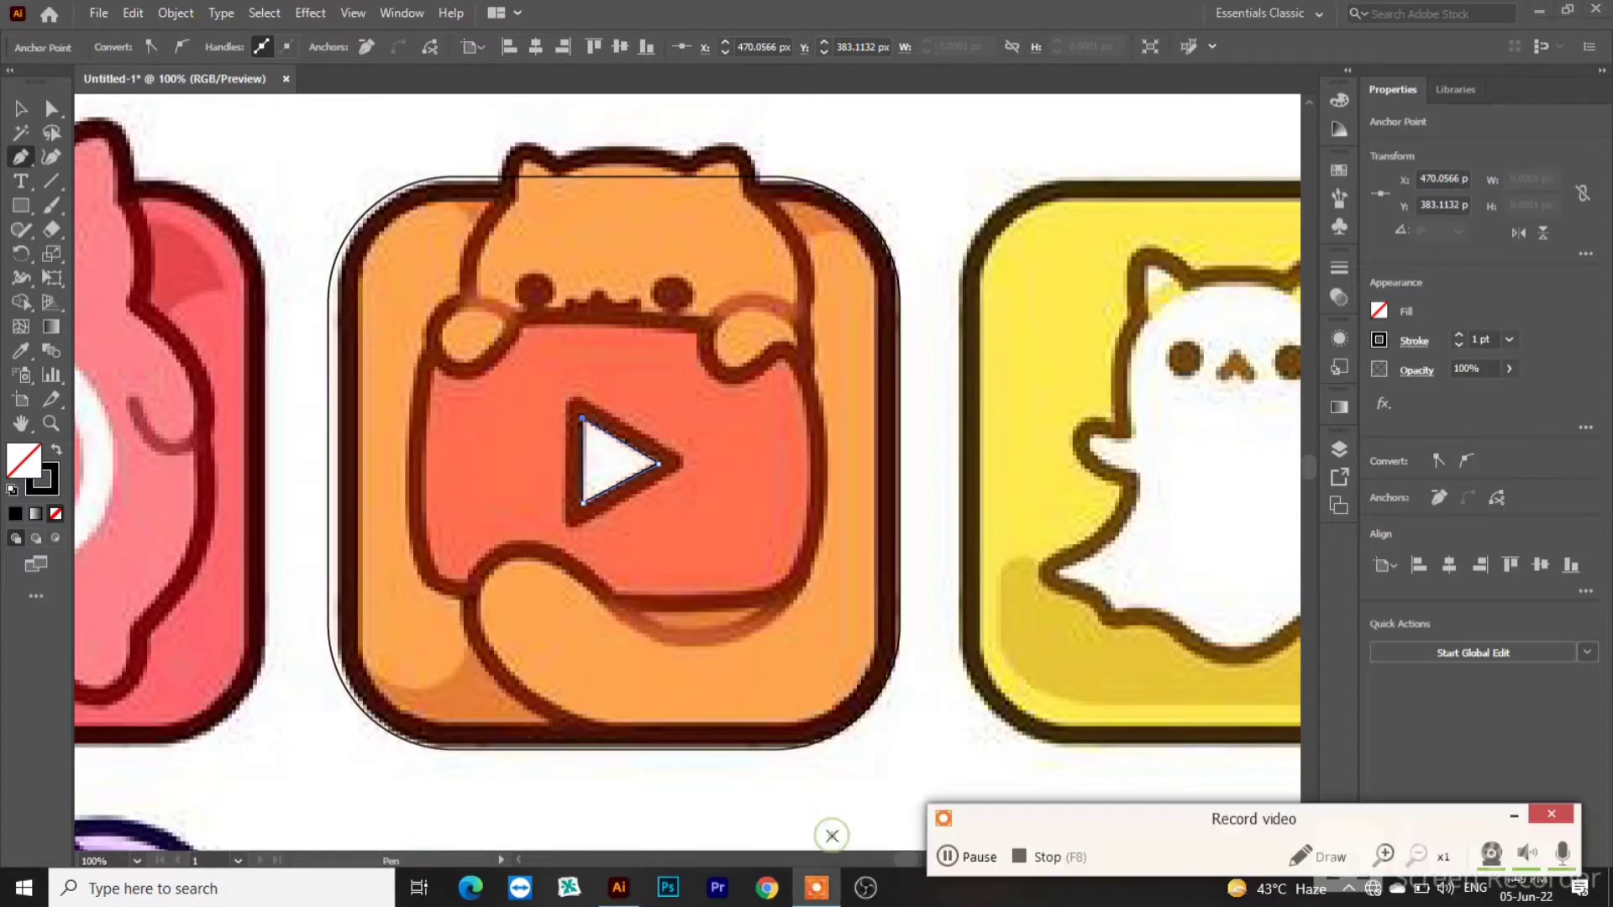
click(953, 857)
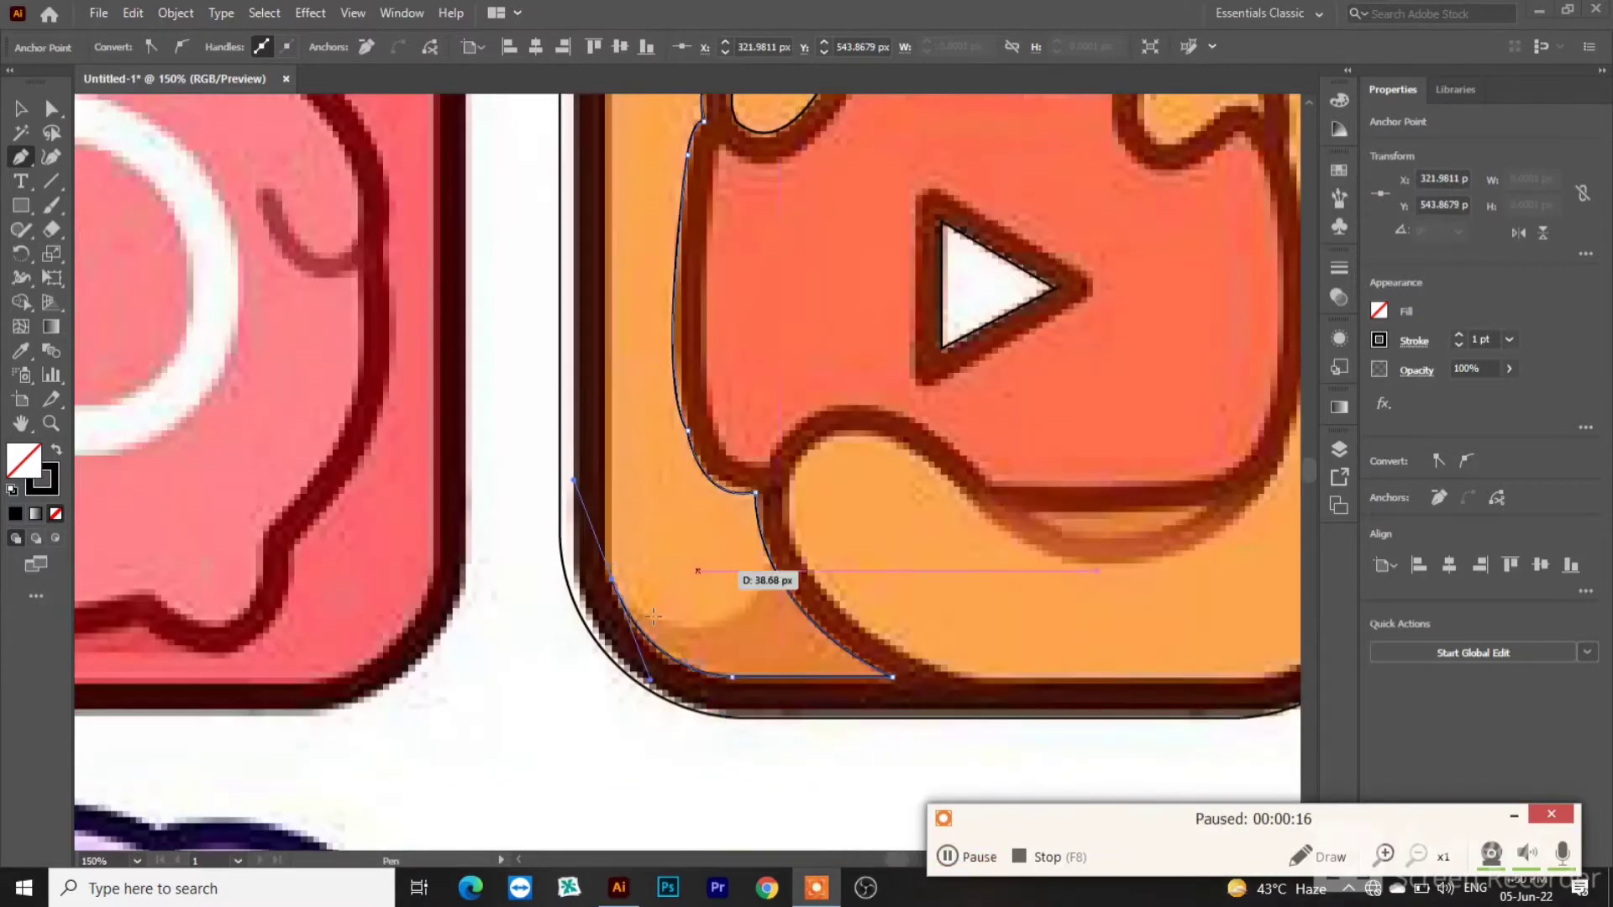
Step: Finish the left background path up the frame's inner edge, around its upper corner and down the cat's head, closing it at the paw
click(1308, 101)
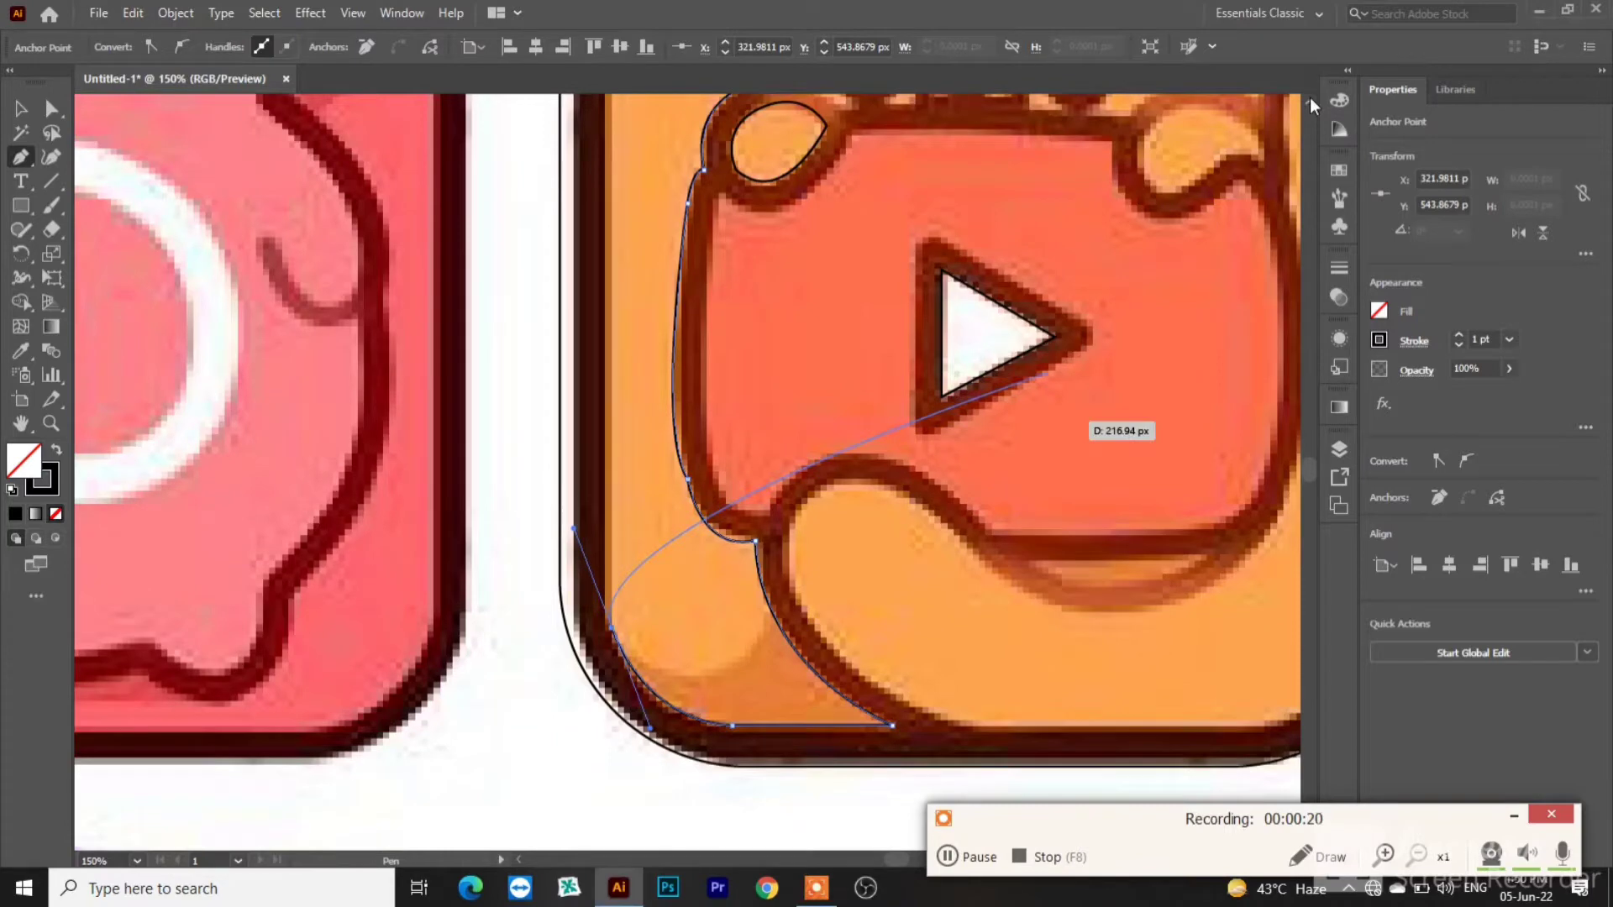
scroll(1309, 97, up, 3)
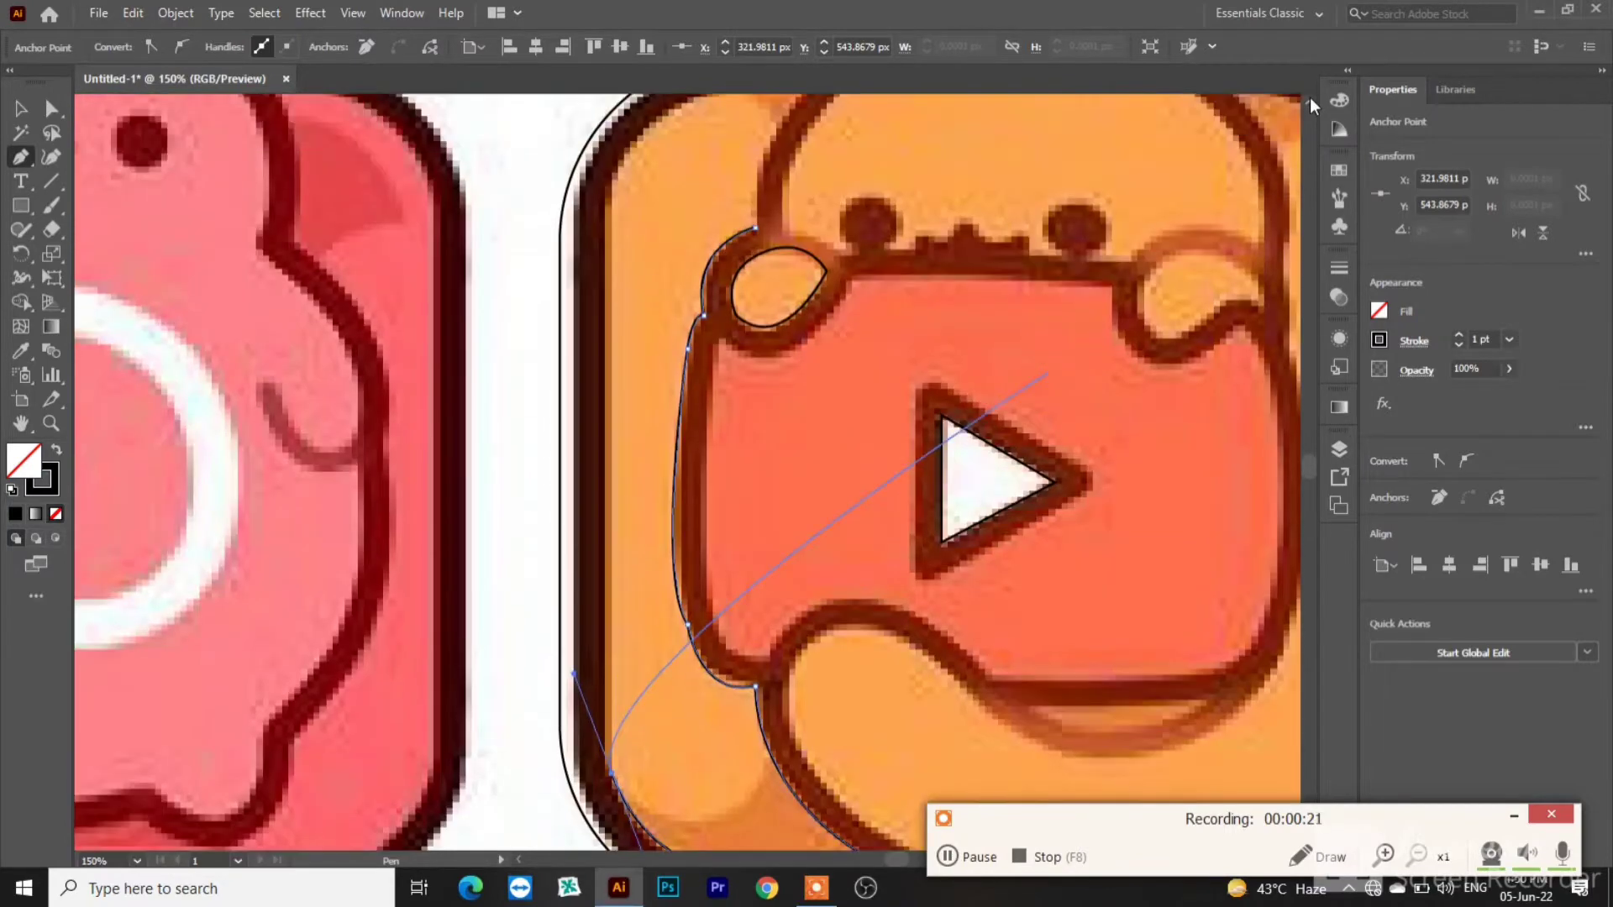
scroll(1308, 98, up, 2)
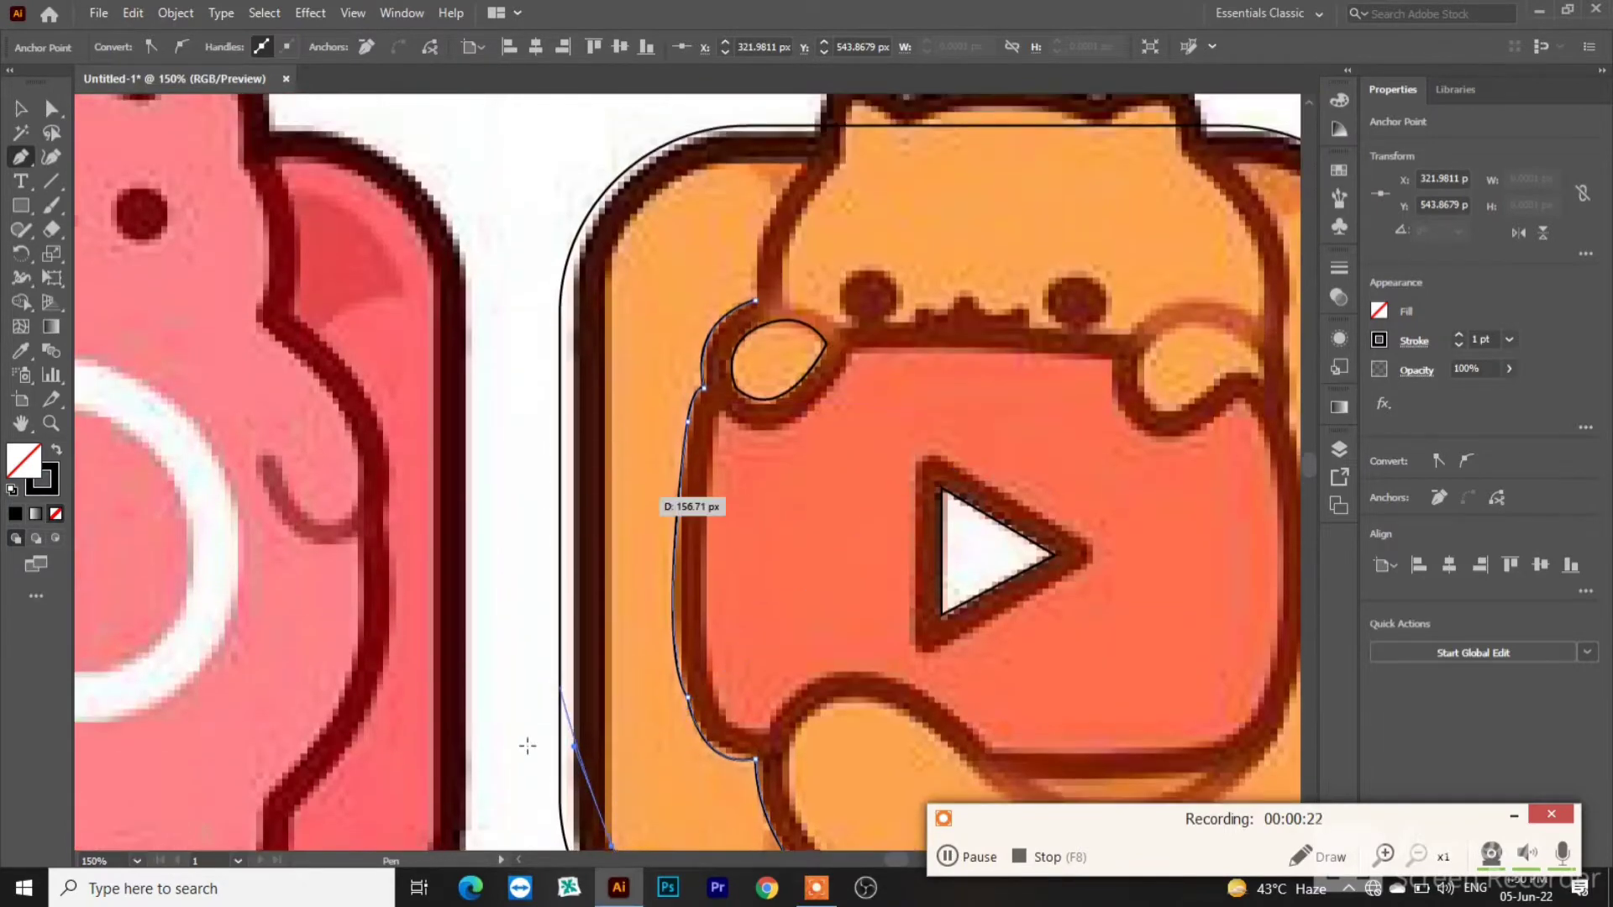
click(612, 844)
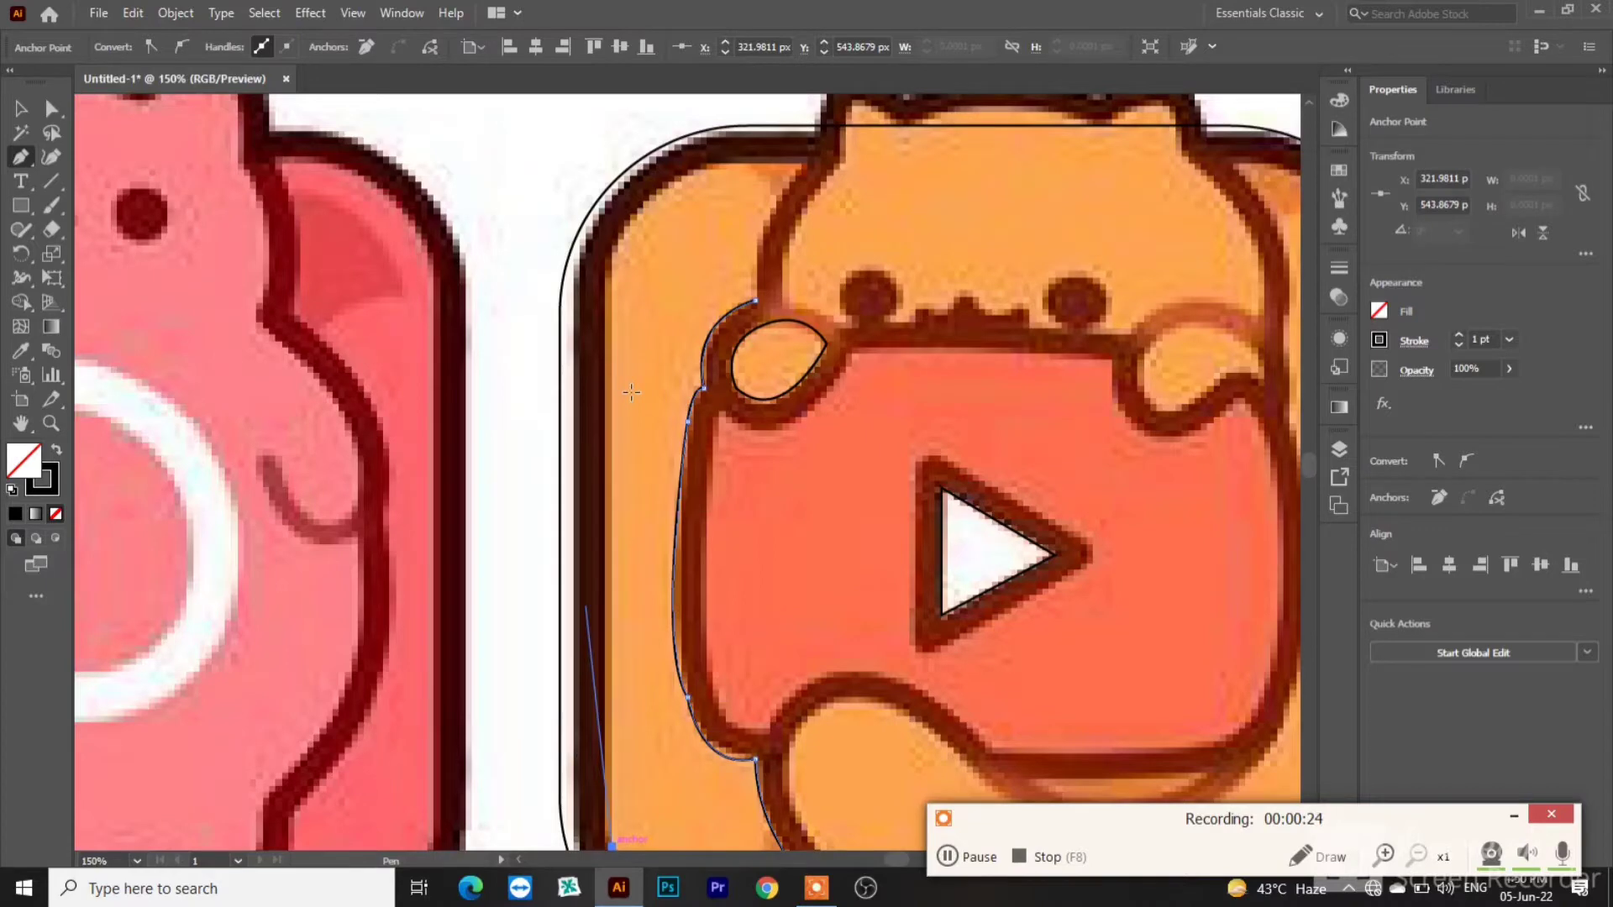
click(606, 273)
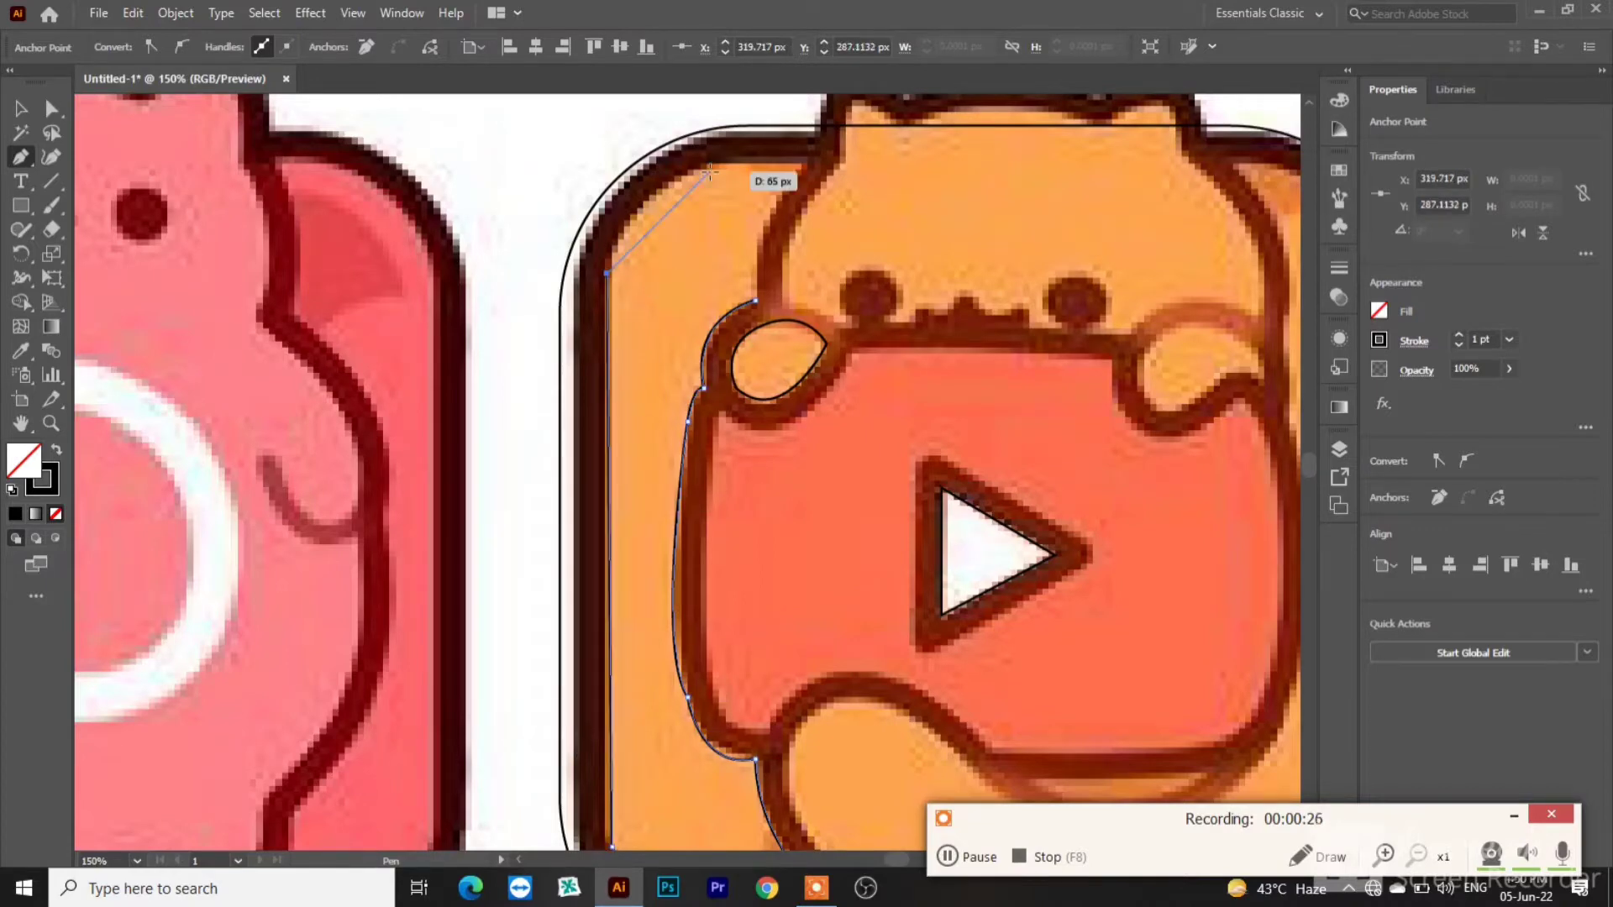
drag(709, 171, 795, 153)
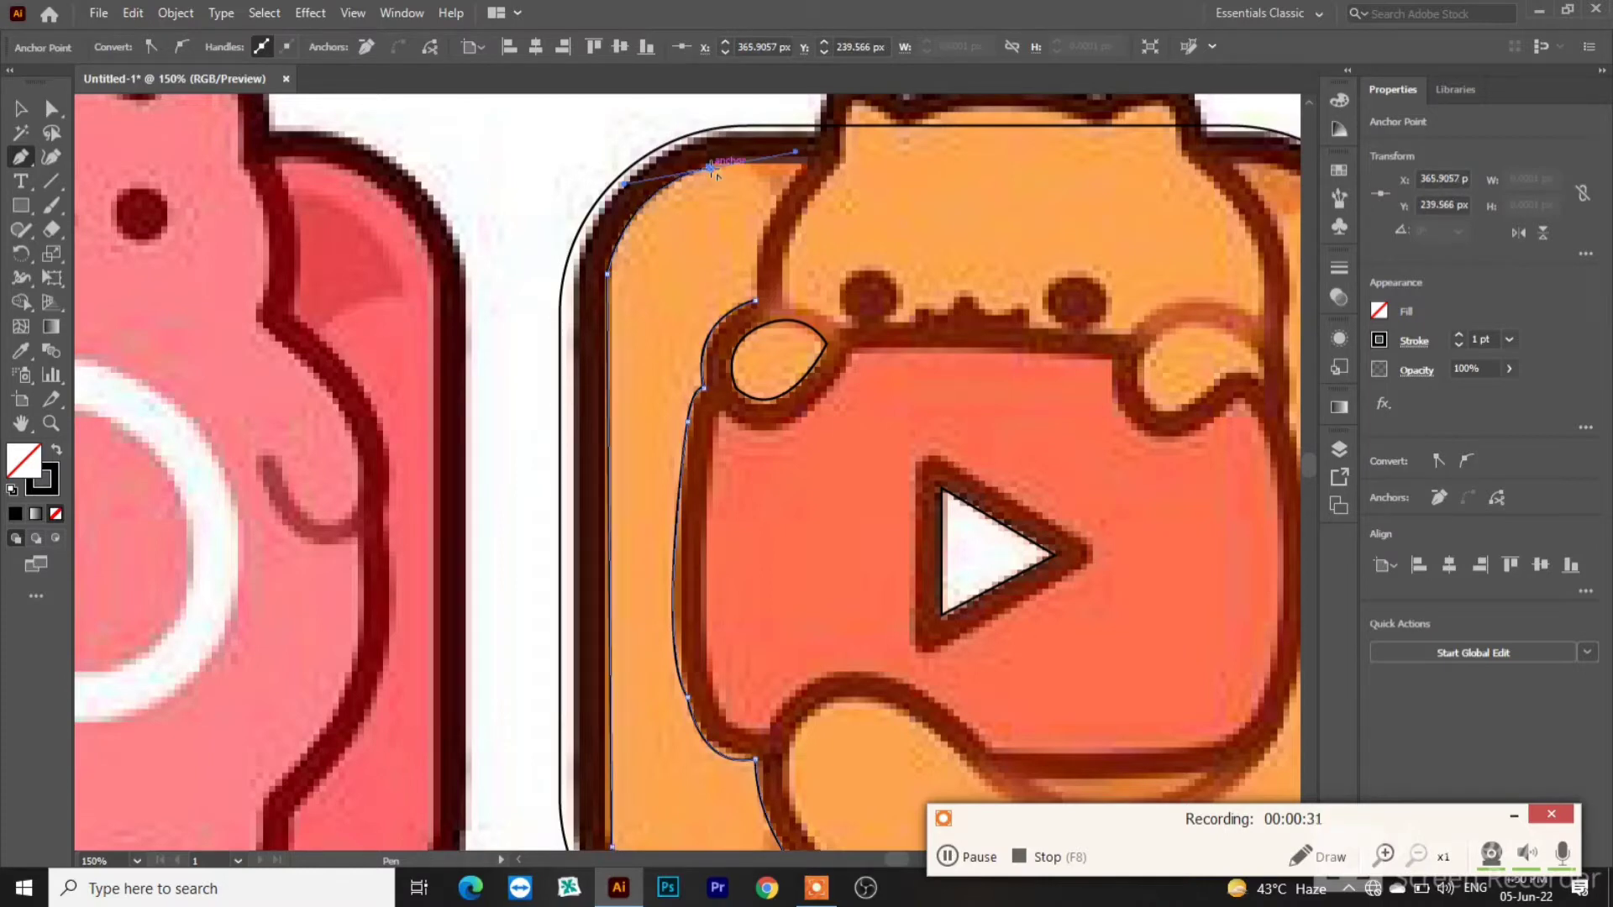
click(710, 169)
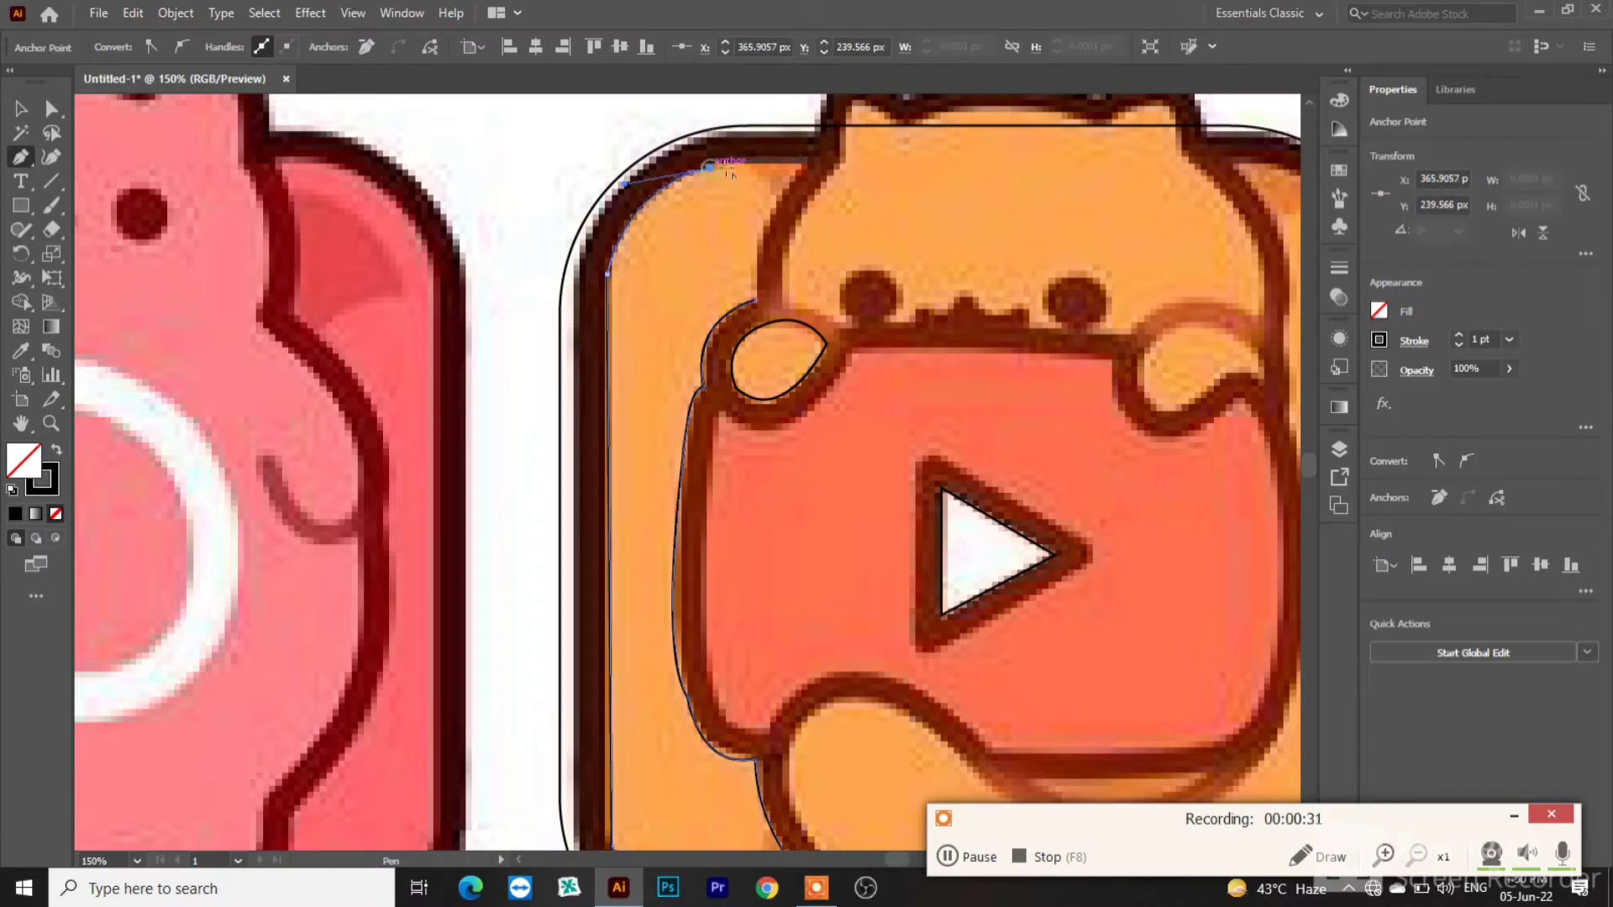
click(800, 161)
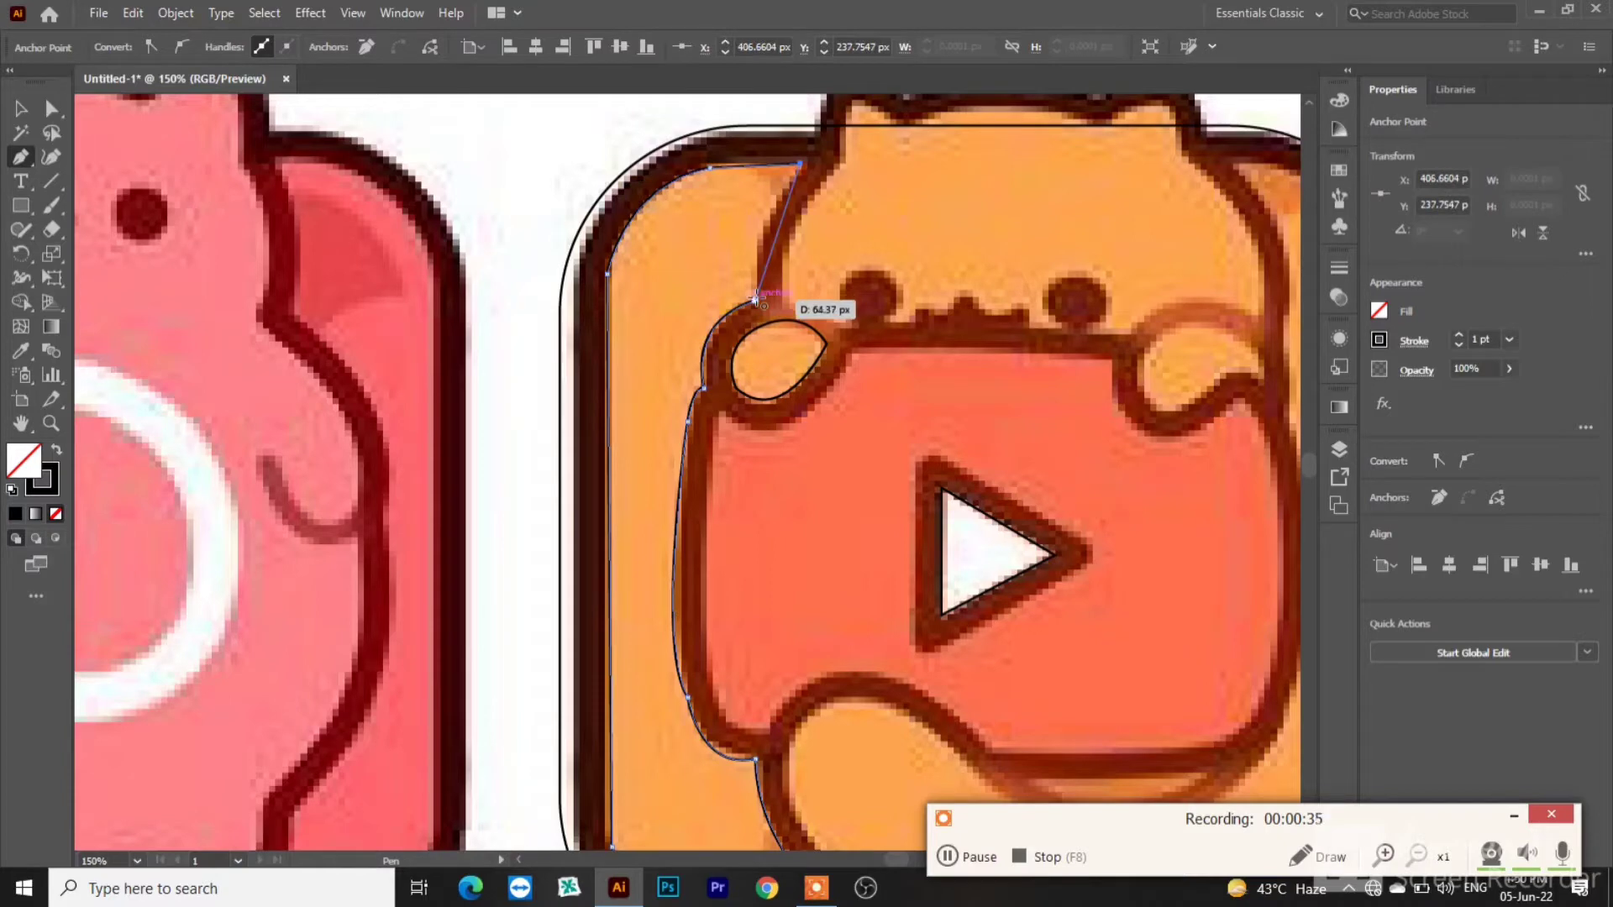
drag(756, 299, 763, 401)
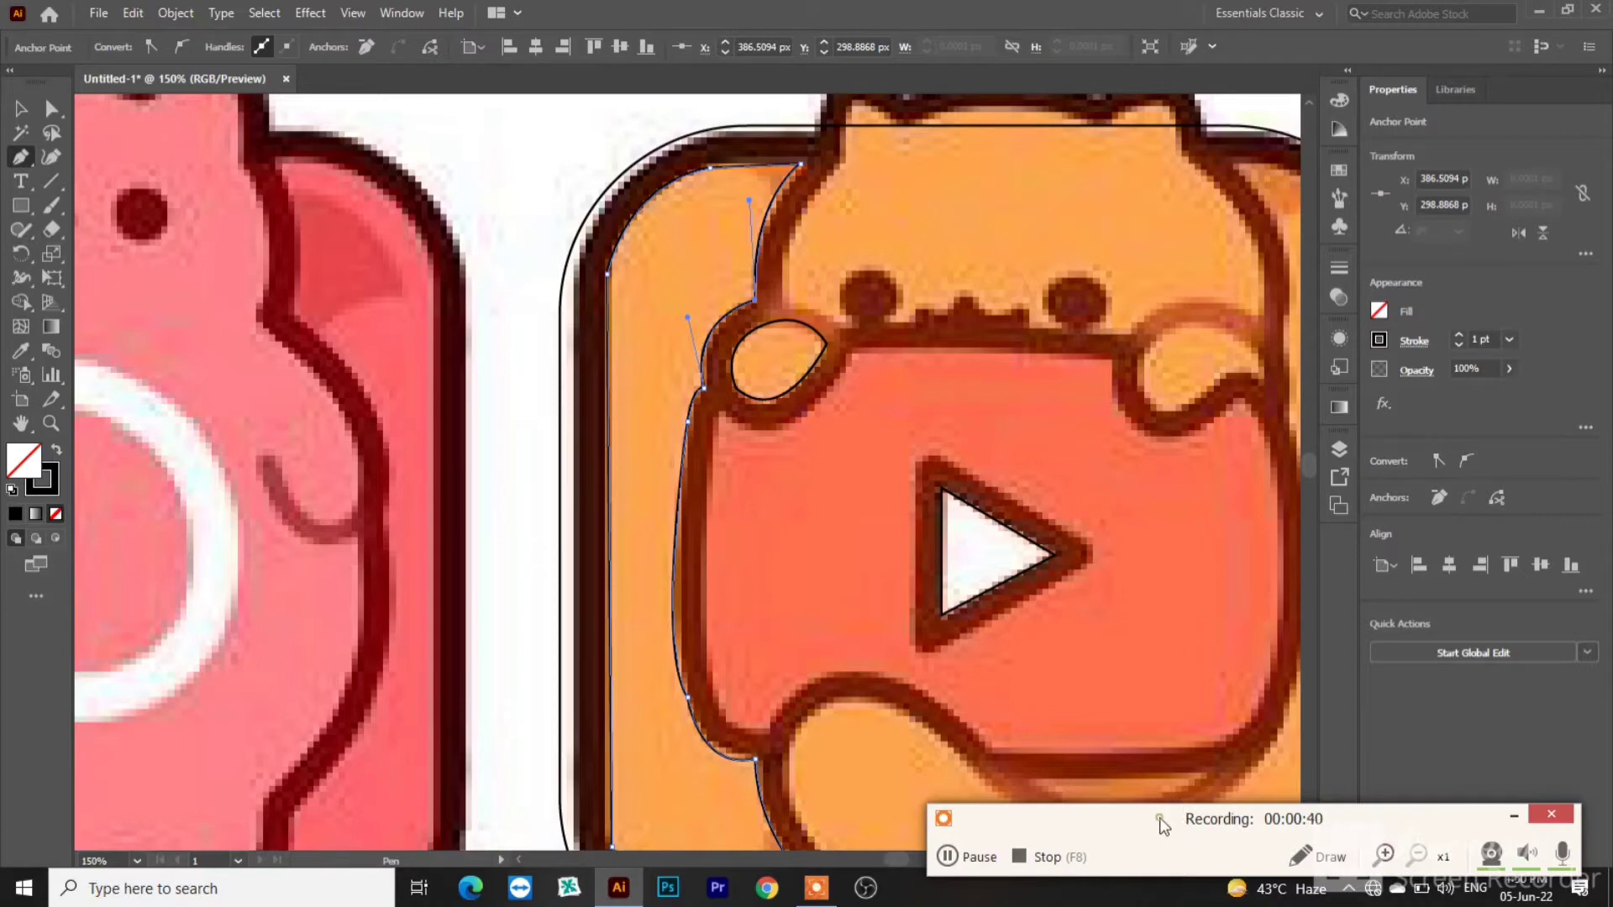
Step: Begin the right background path where the cat's head meets the frame, tracing down the head, past the paw and along the red screen's side
drag(1164, 828, 329, 815)
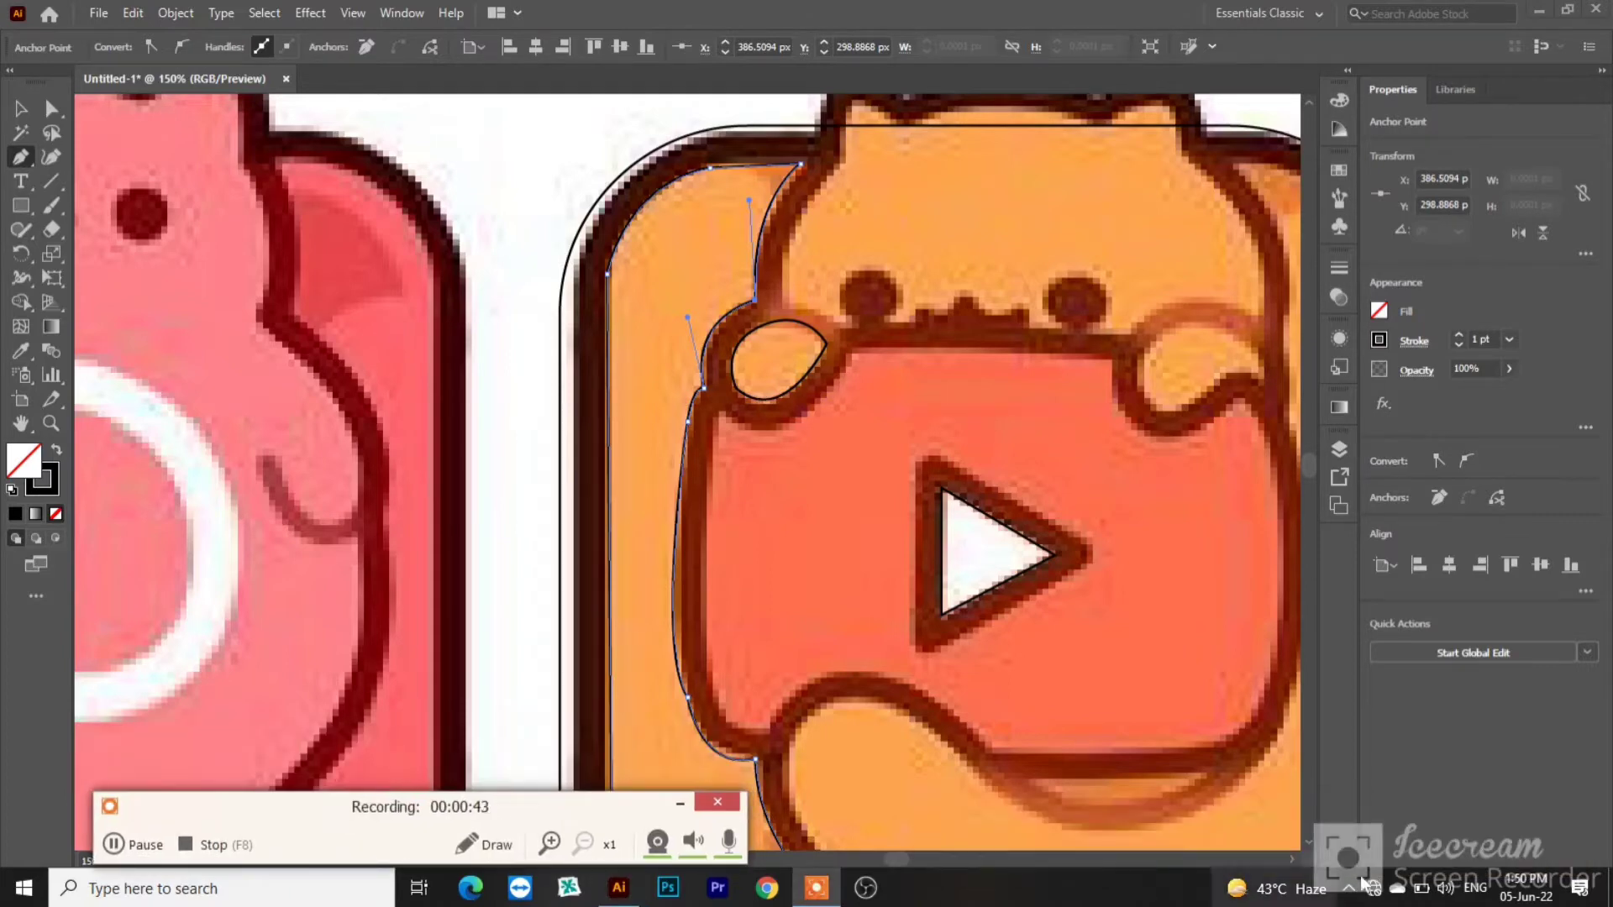
click(1294, 862)
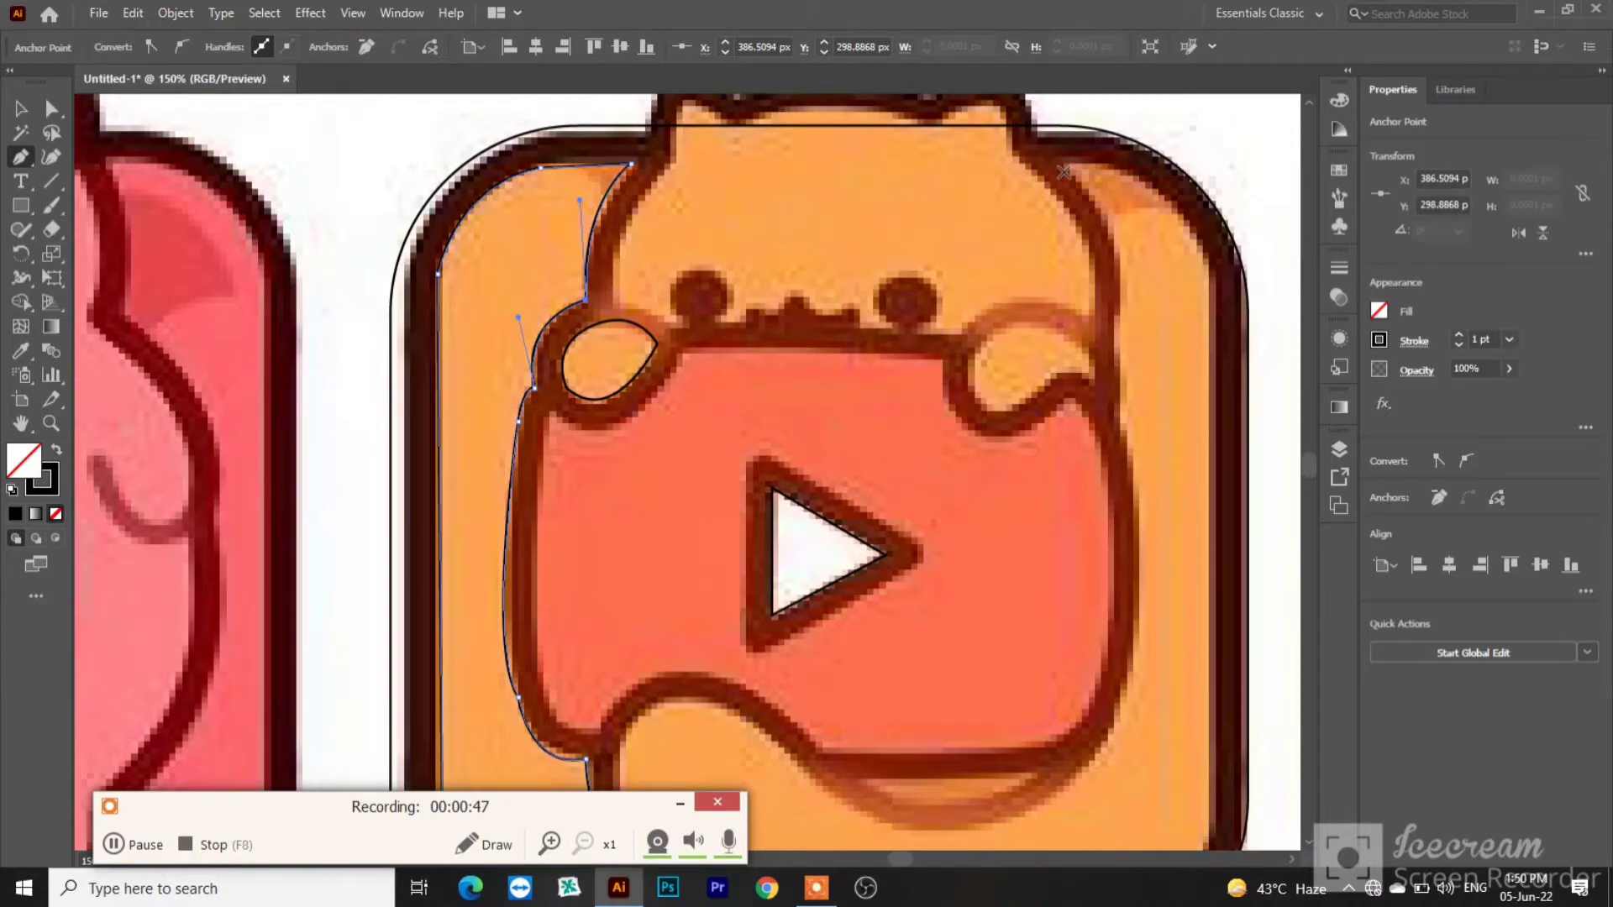
click(1063, 167)
click(1063, 165)
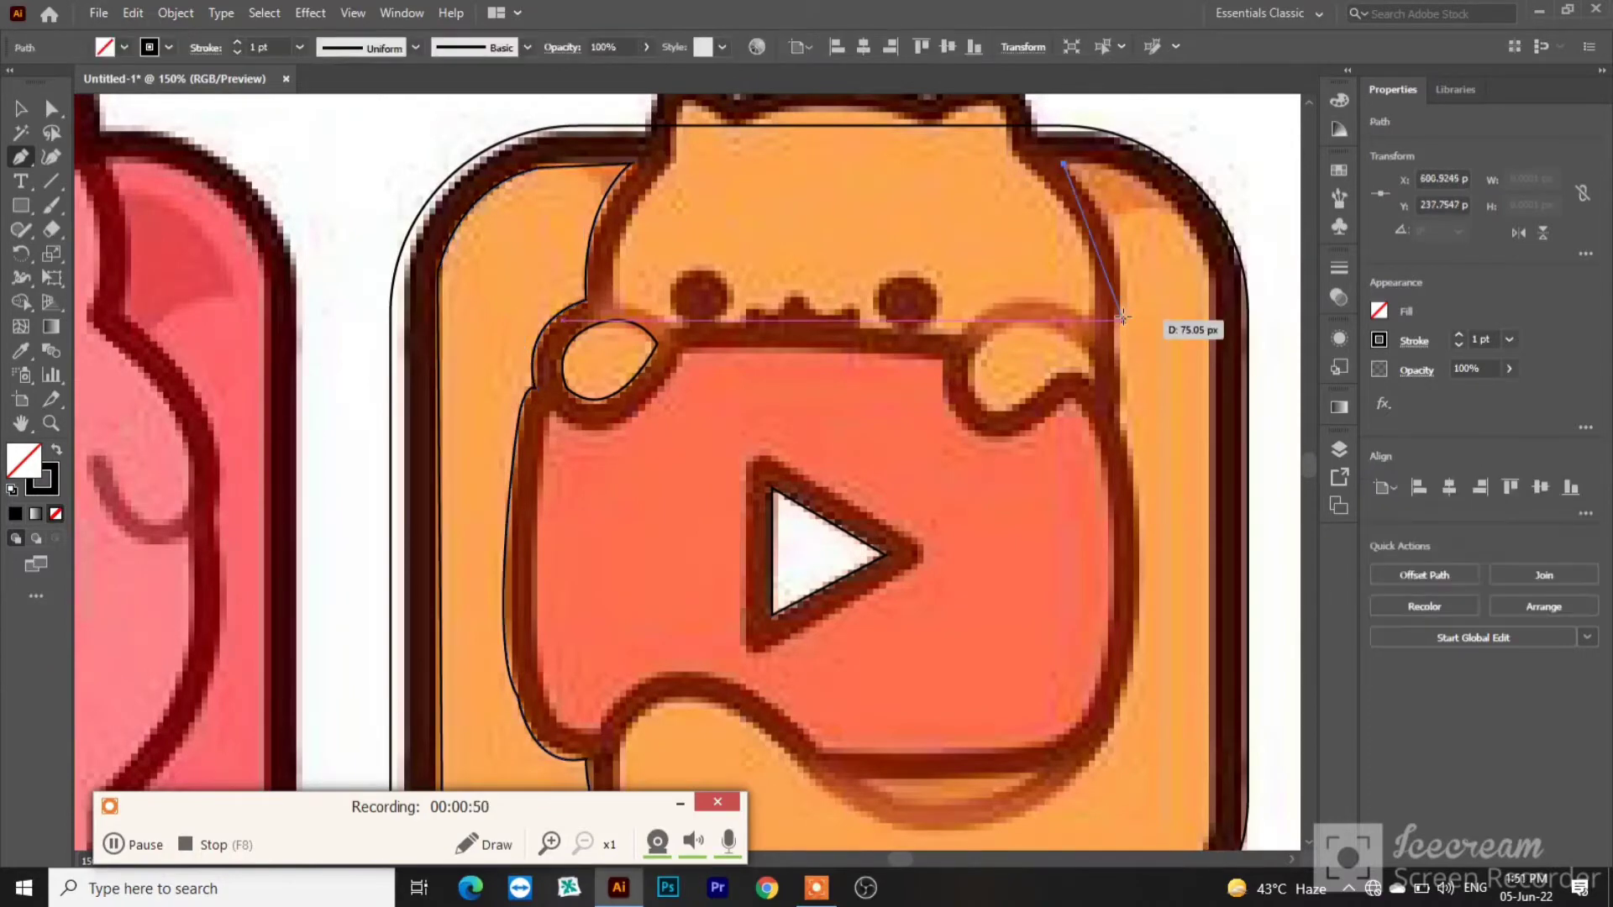
drag(1122, 317, 1114, 438)
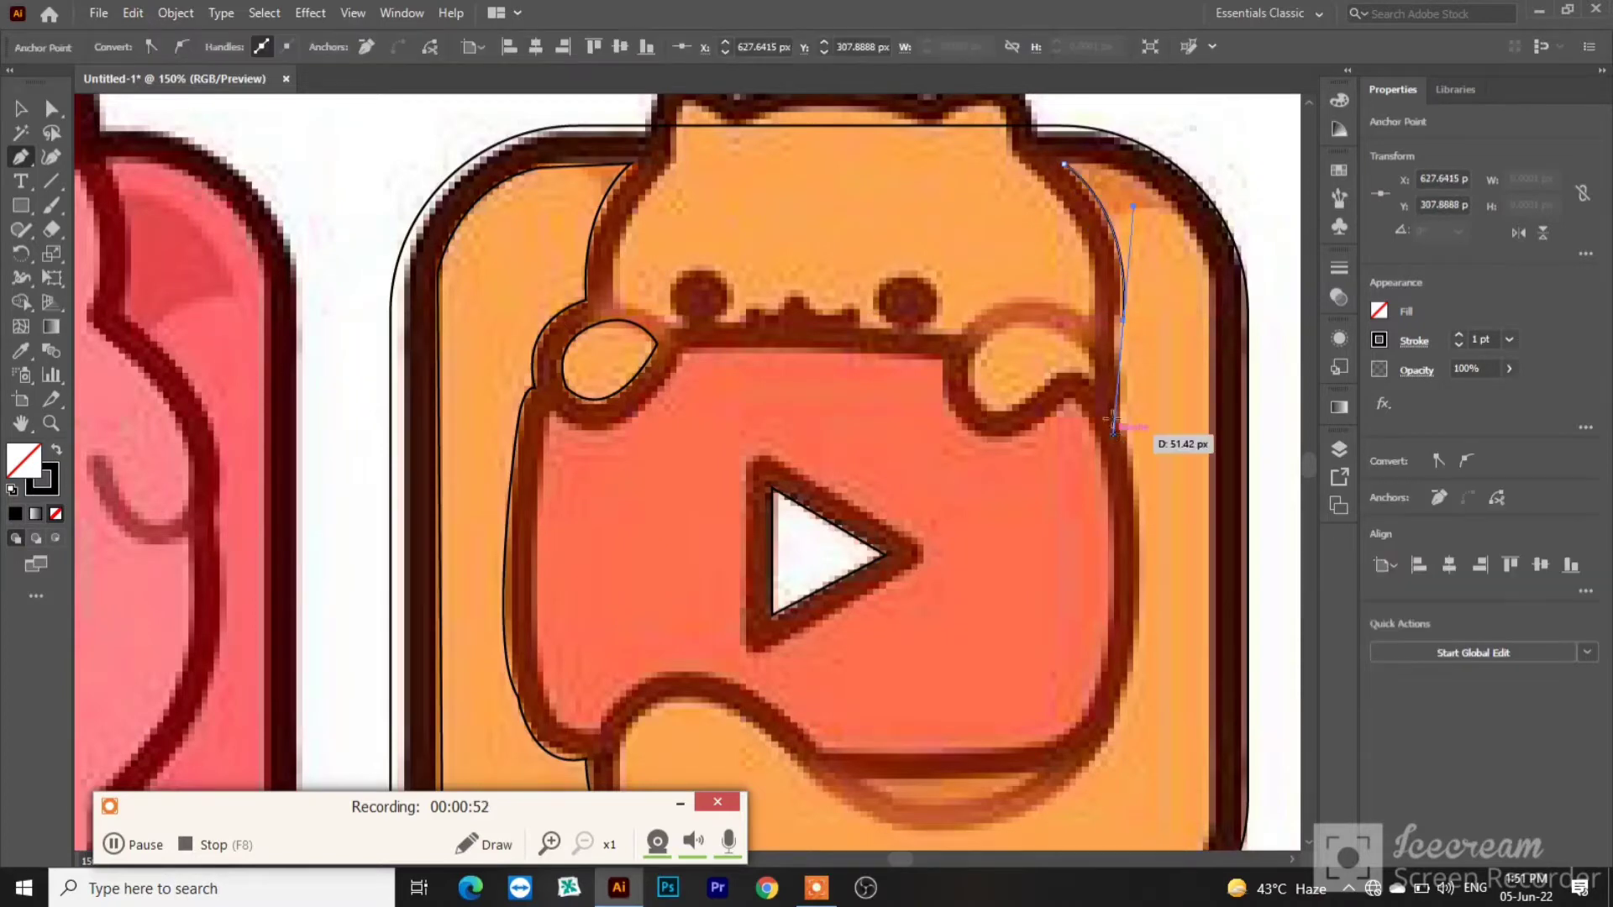
click(1124, 320)
drag(1124, 324, 1123, 407)
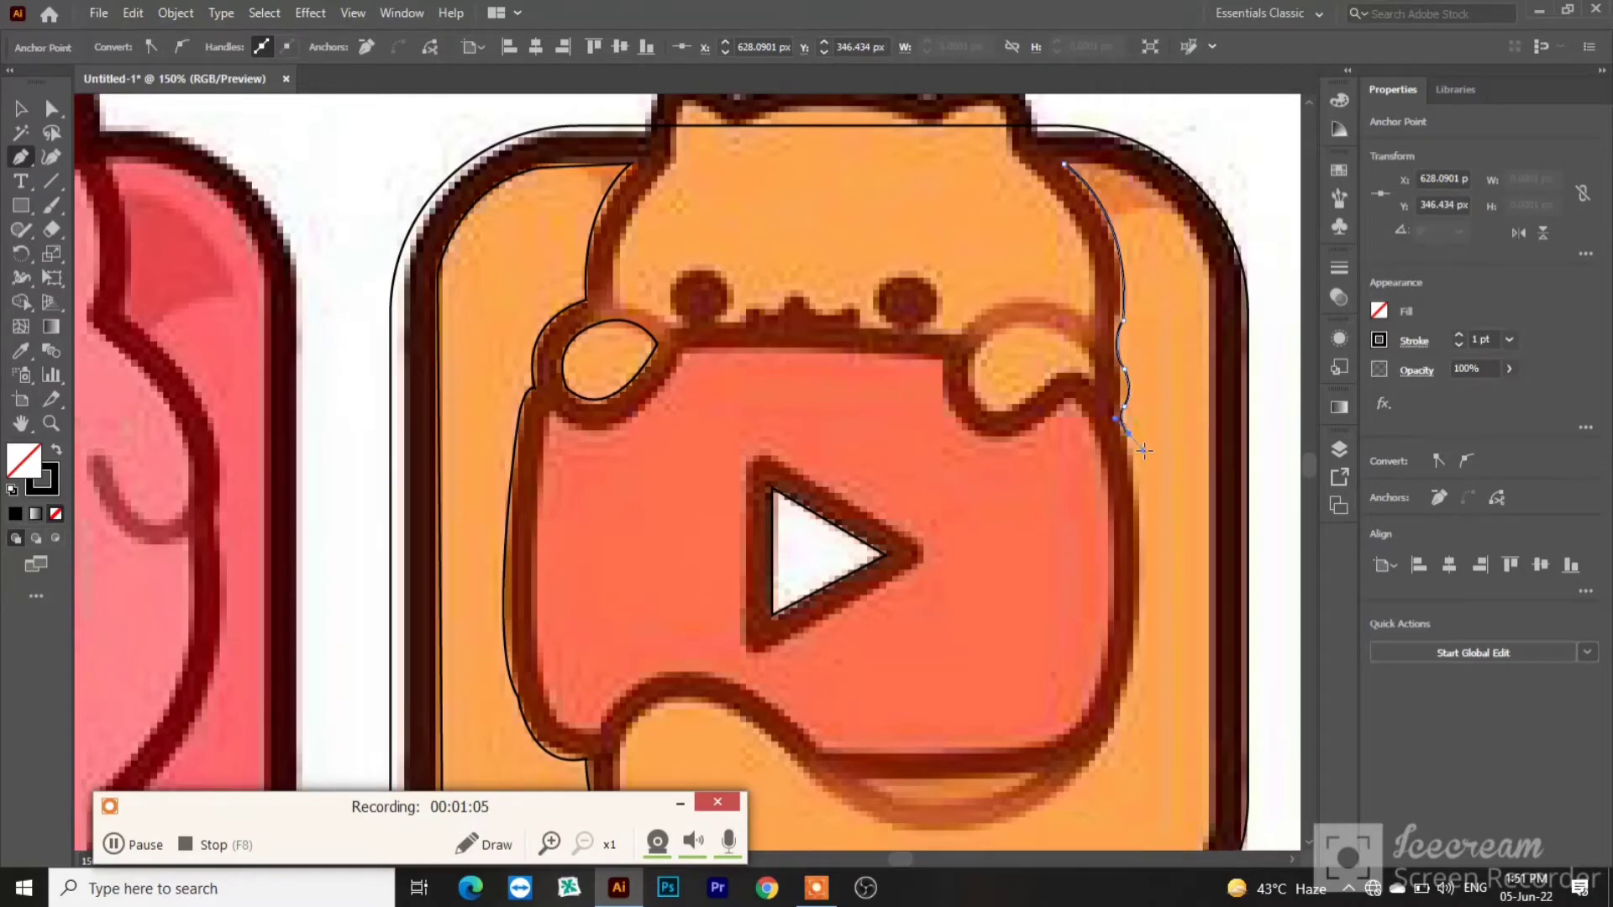
drag(1126, 423, 1107, 795)
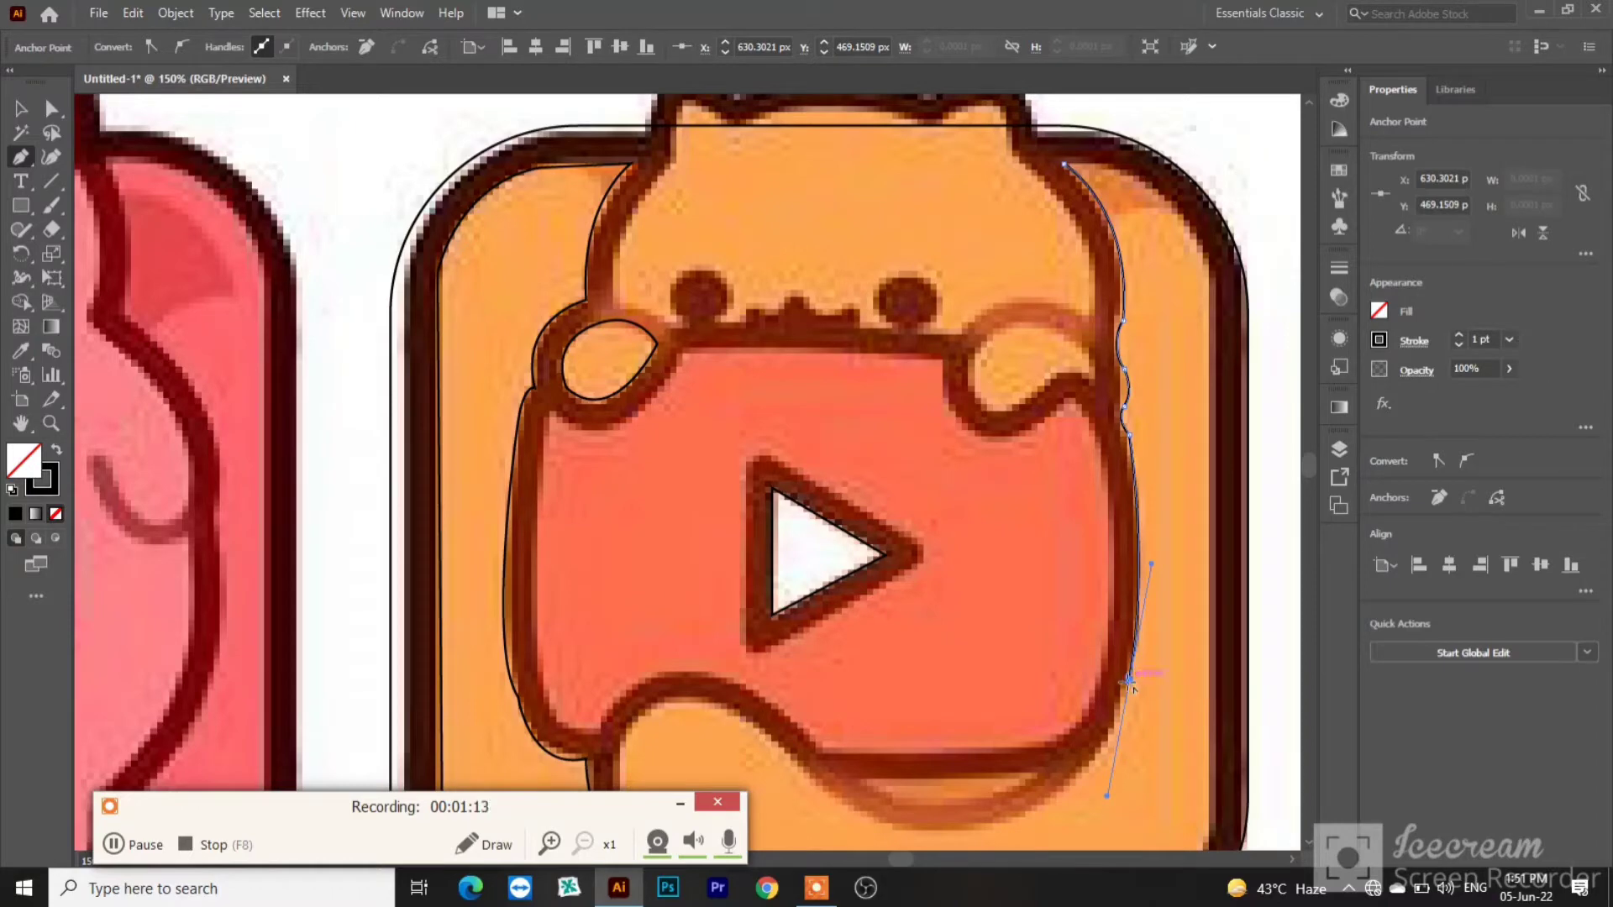
Step: Continue the right background path beneath the red screen and over the curved top of the tail to the tail's left side
drag(1130, 682, 751, 830)
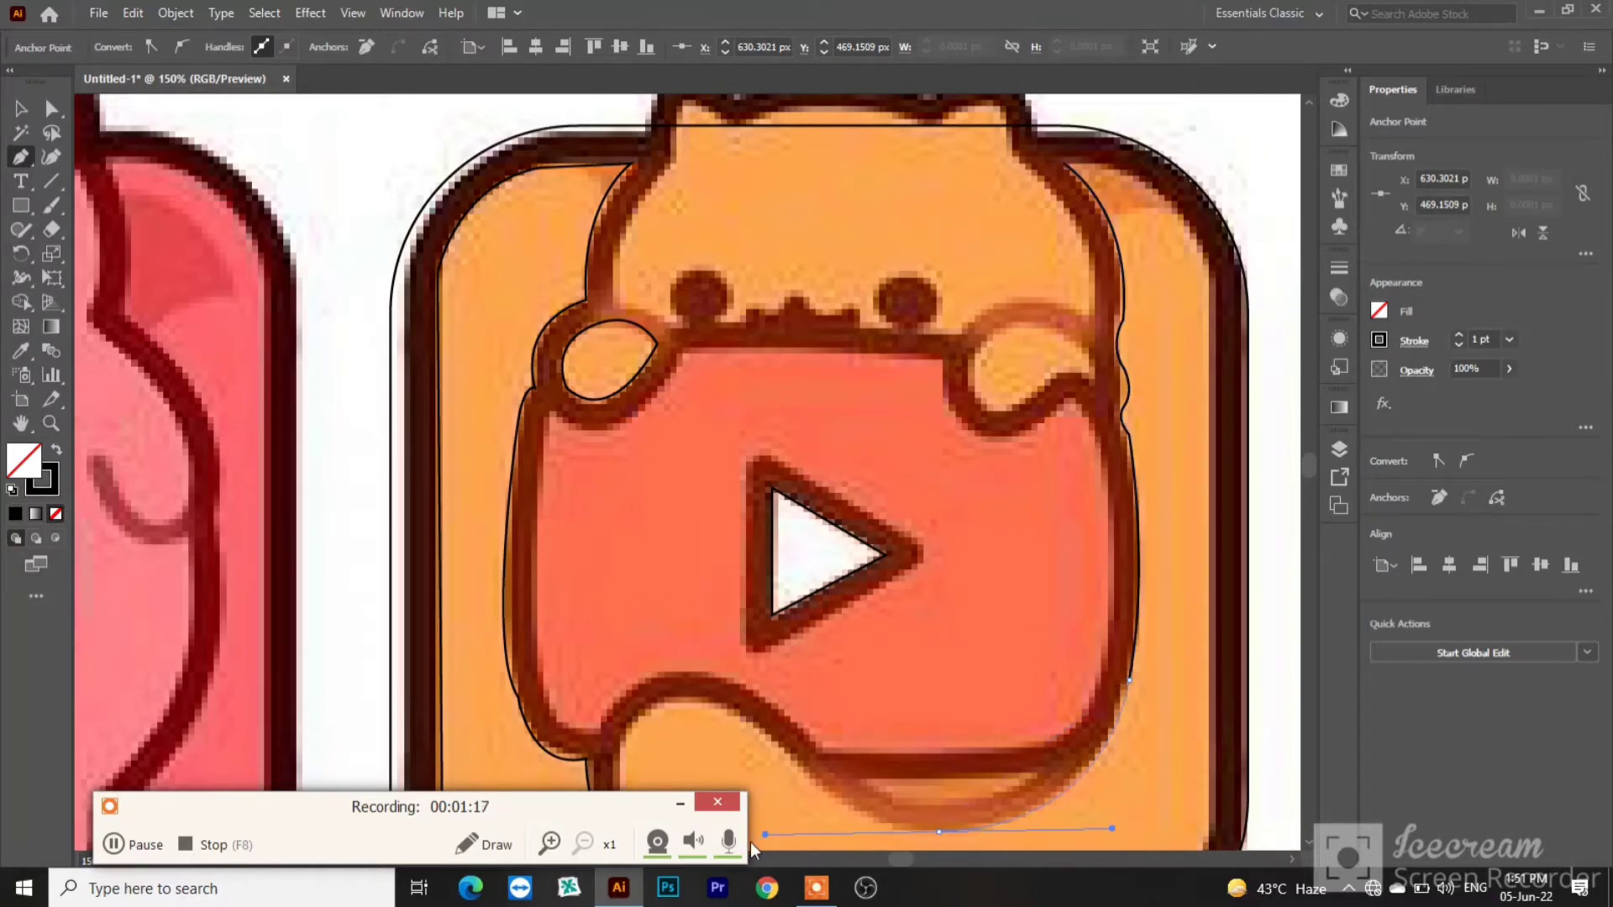
drag(939, 831, 939, 831)
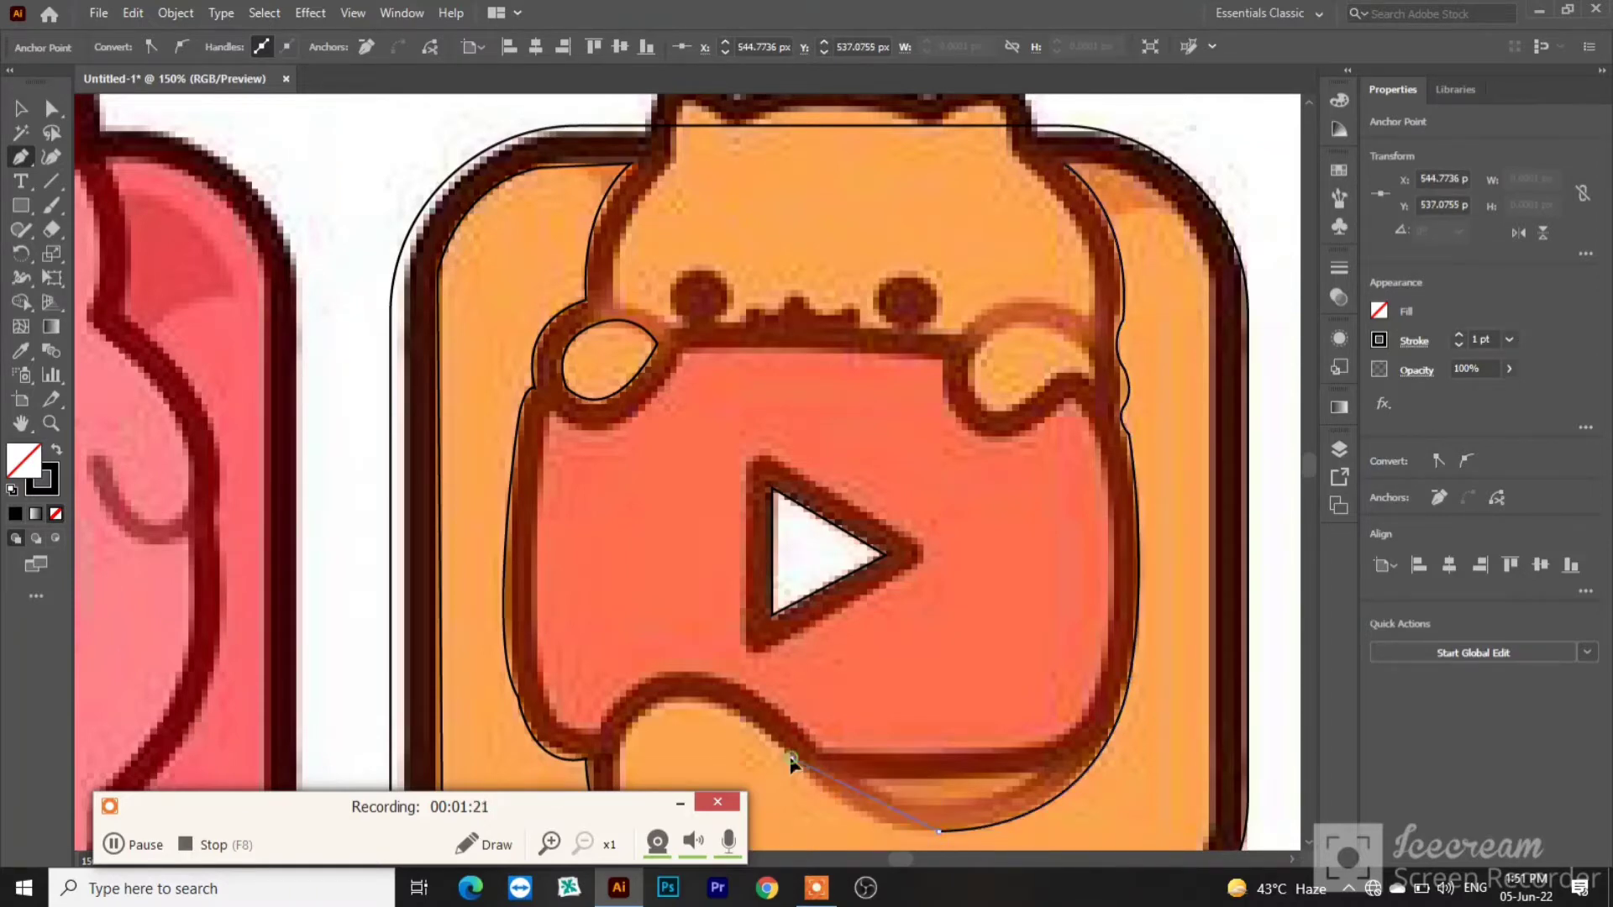
drag(792, 758, 713, 673)
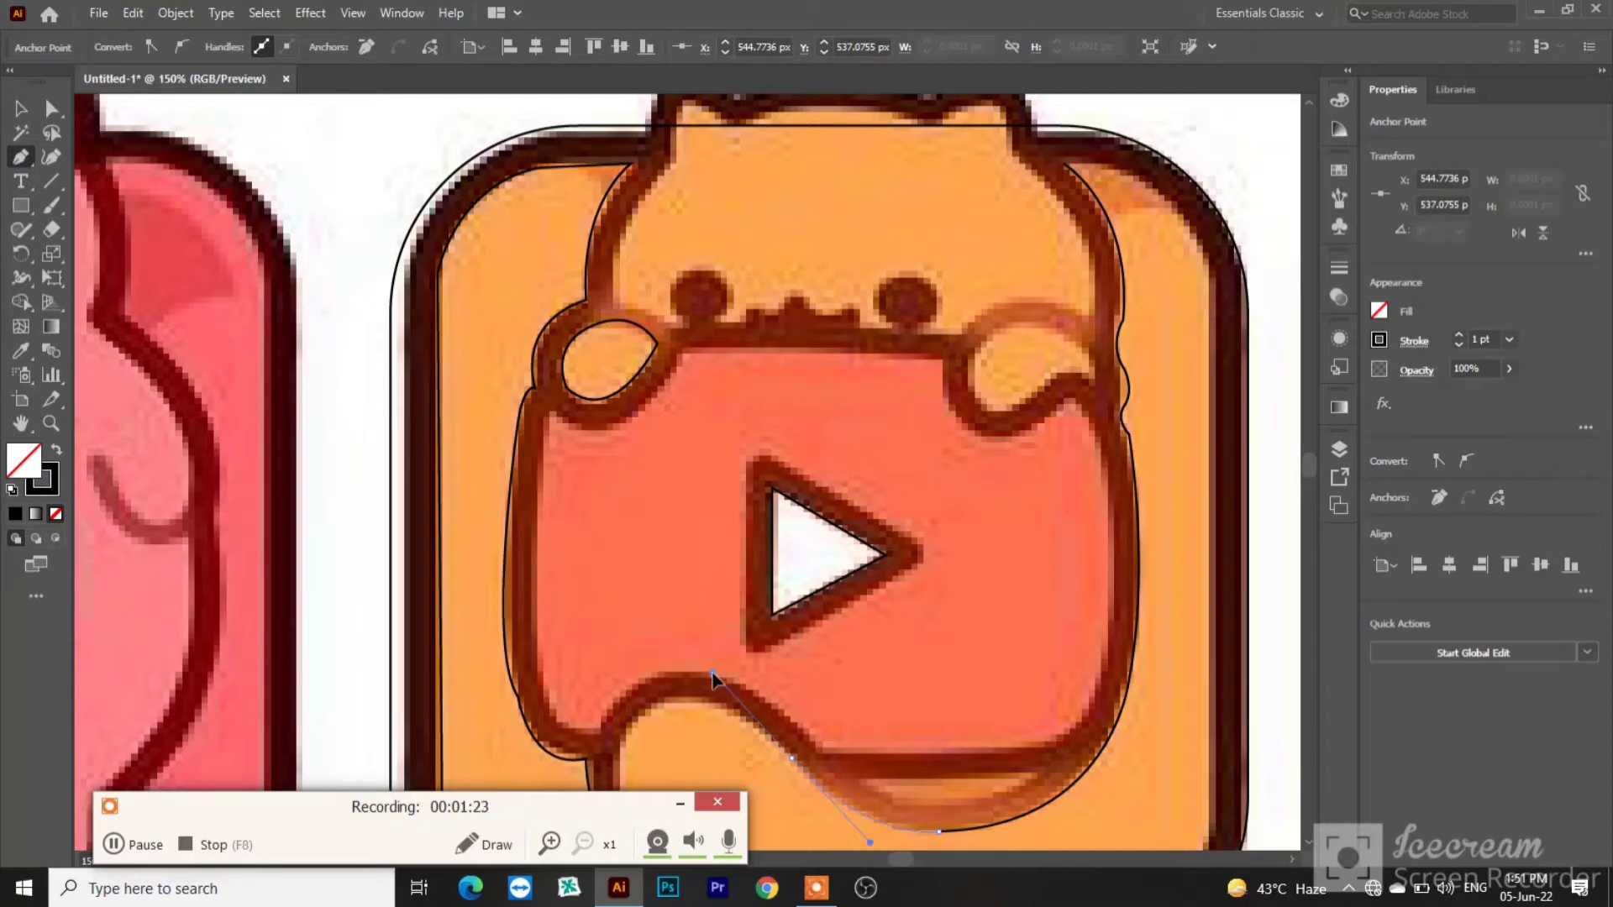
click(792, 759)
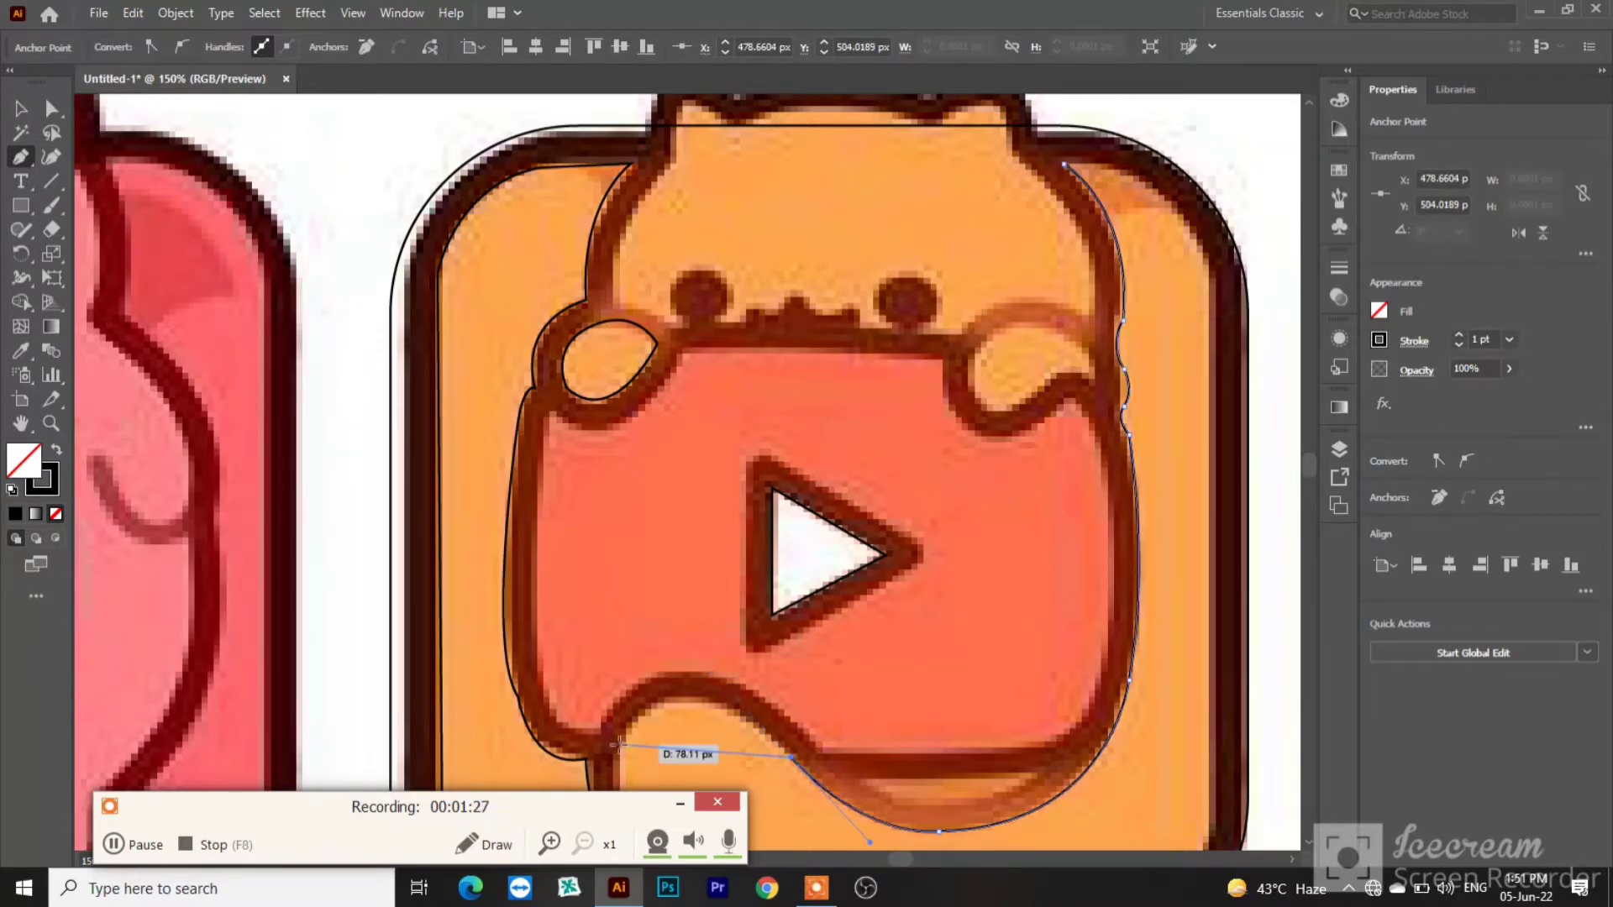
drag(634, 721, 573, 790)
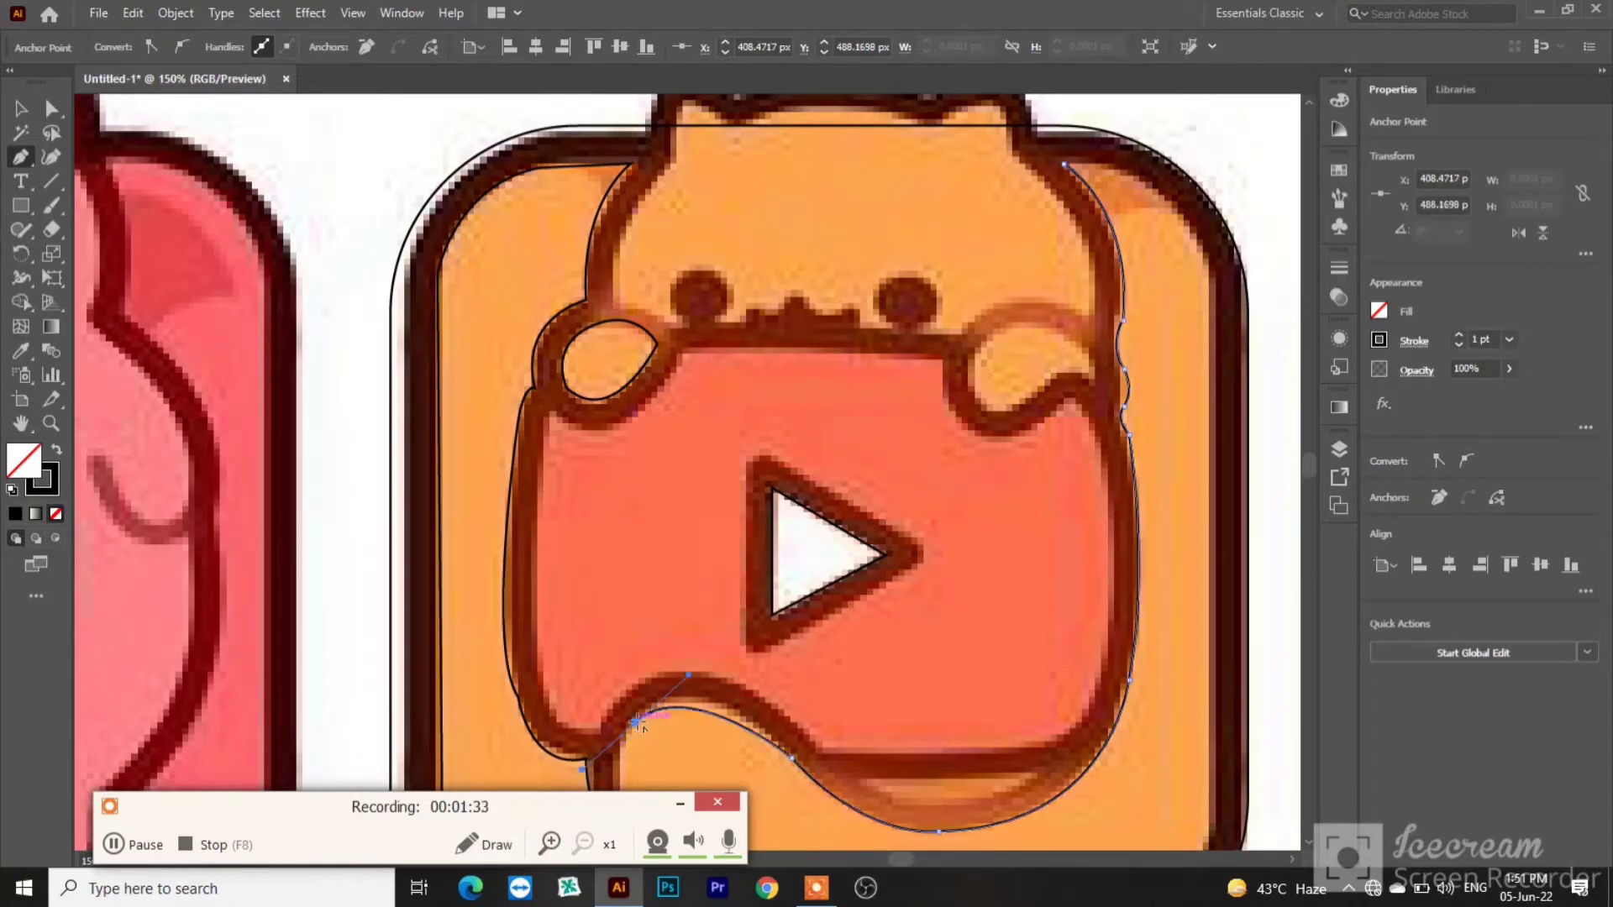
key(ctrl+z)
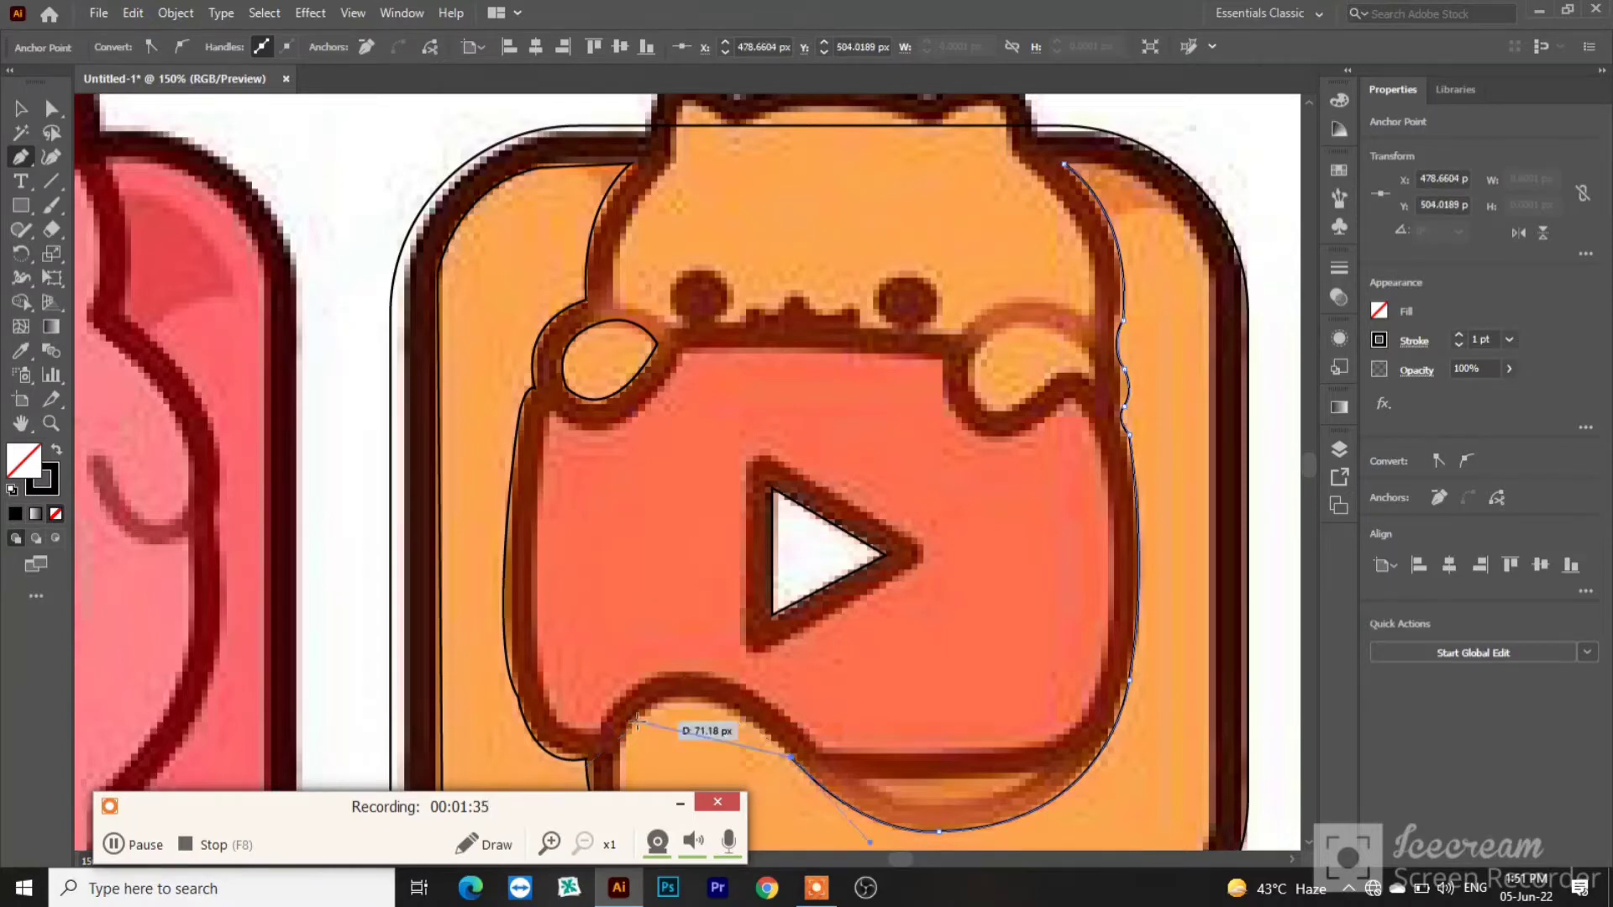
drag(655, 714, 596, 740)
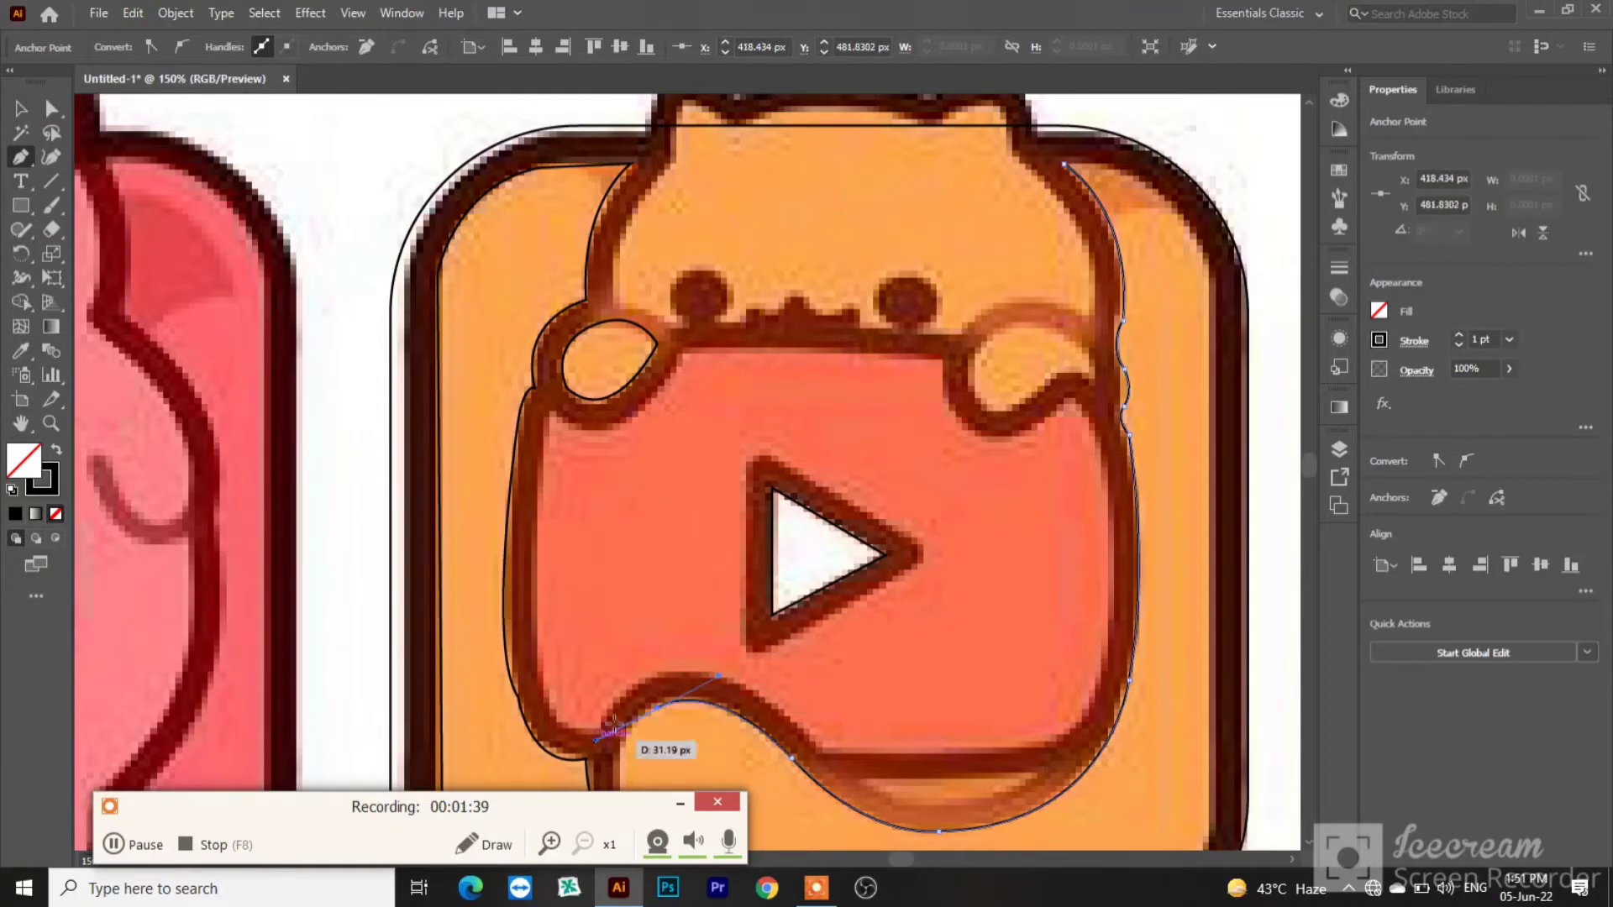
click(657, 710)
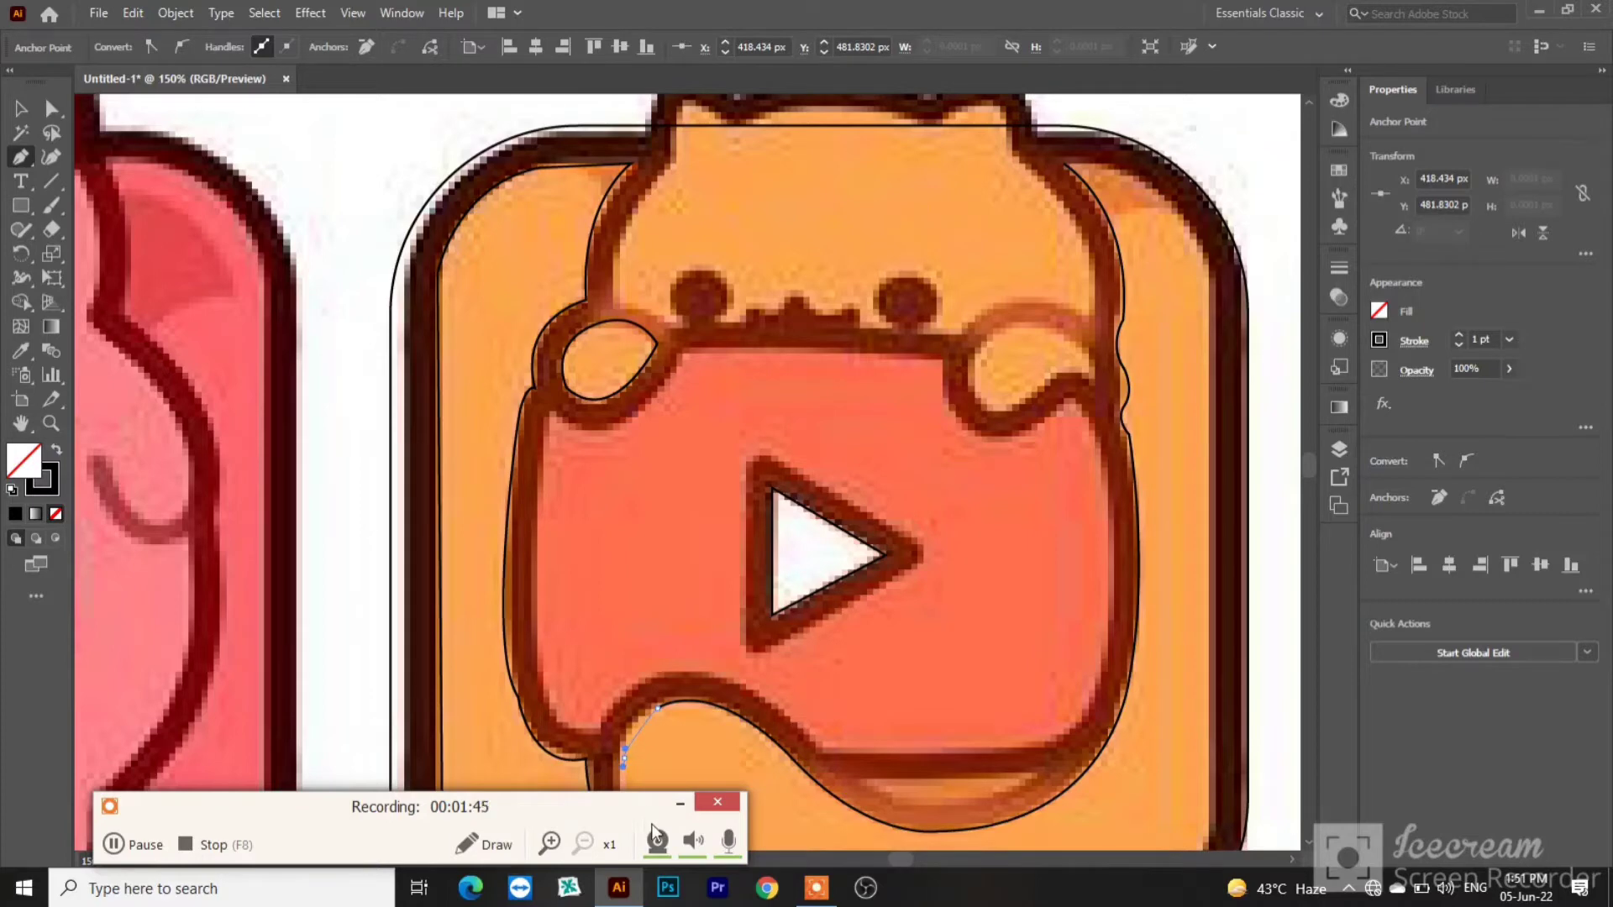
drag(611, 735, 623, 771)
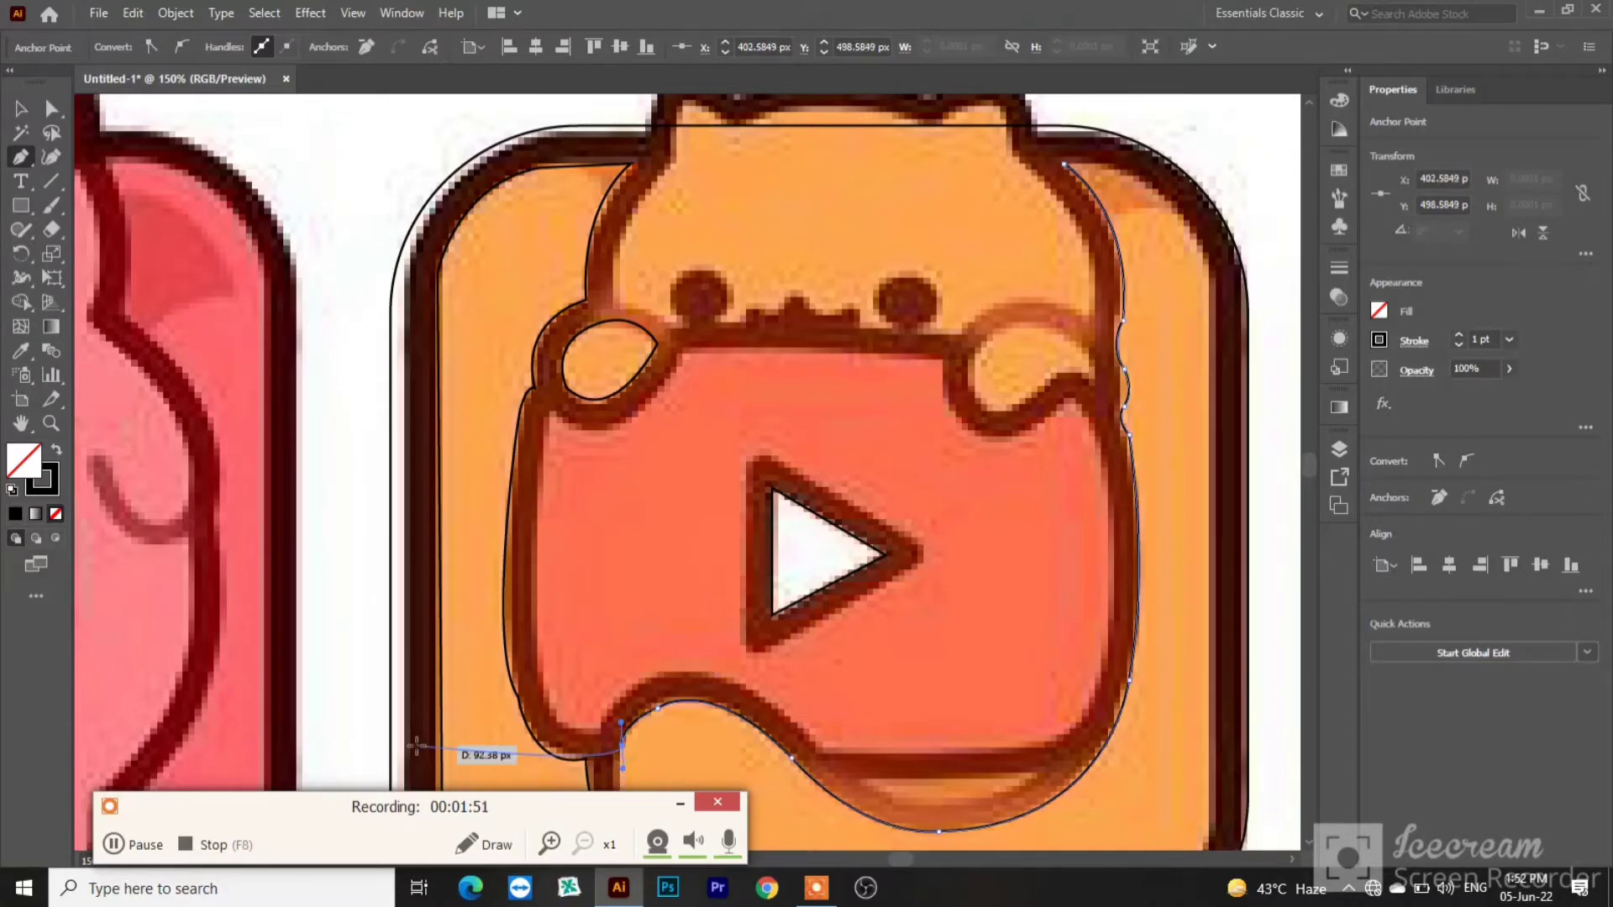
Step: Close the right background path with a curve around the frame's upper-right inner corner, ending at its starting anchor beside the head
click(117, 844)
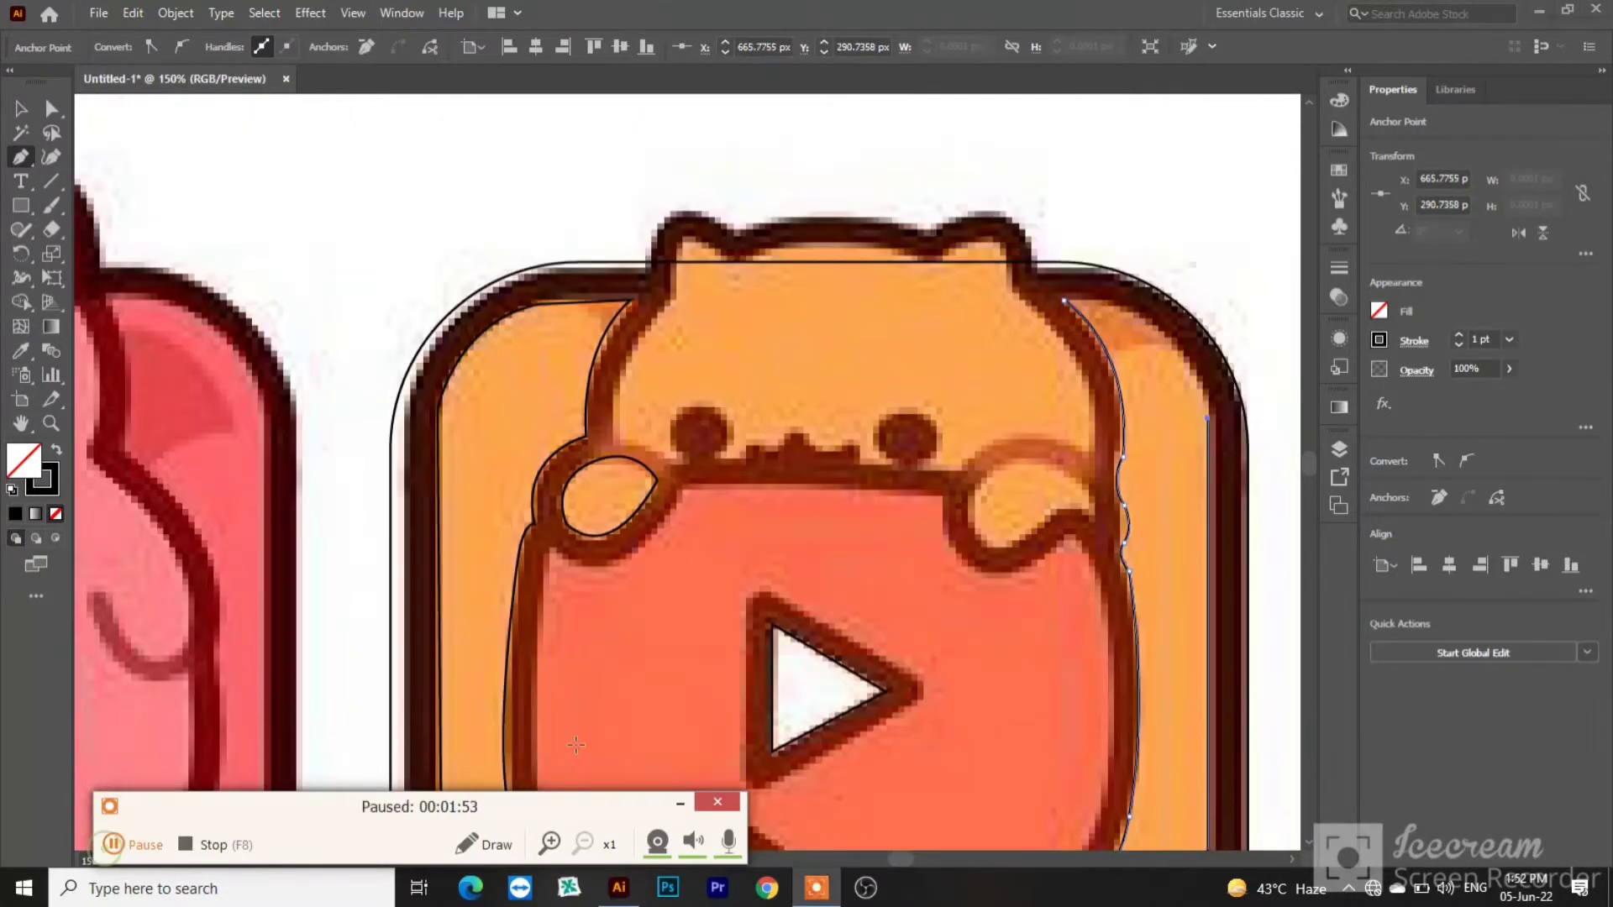
key(F7)
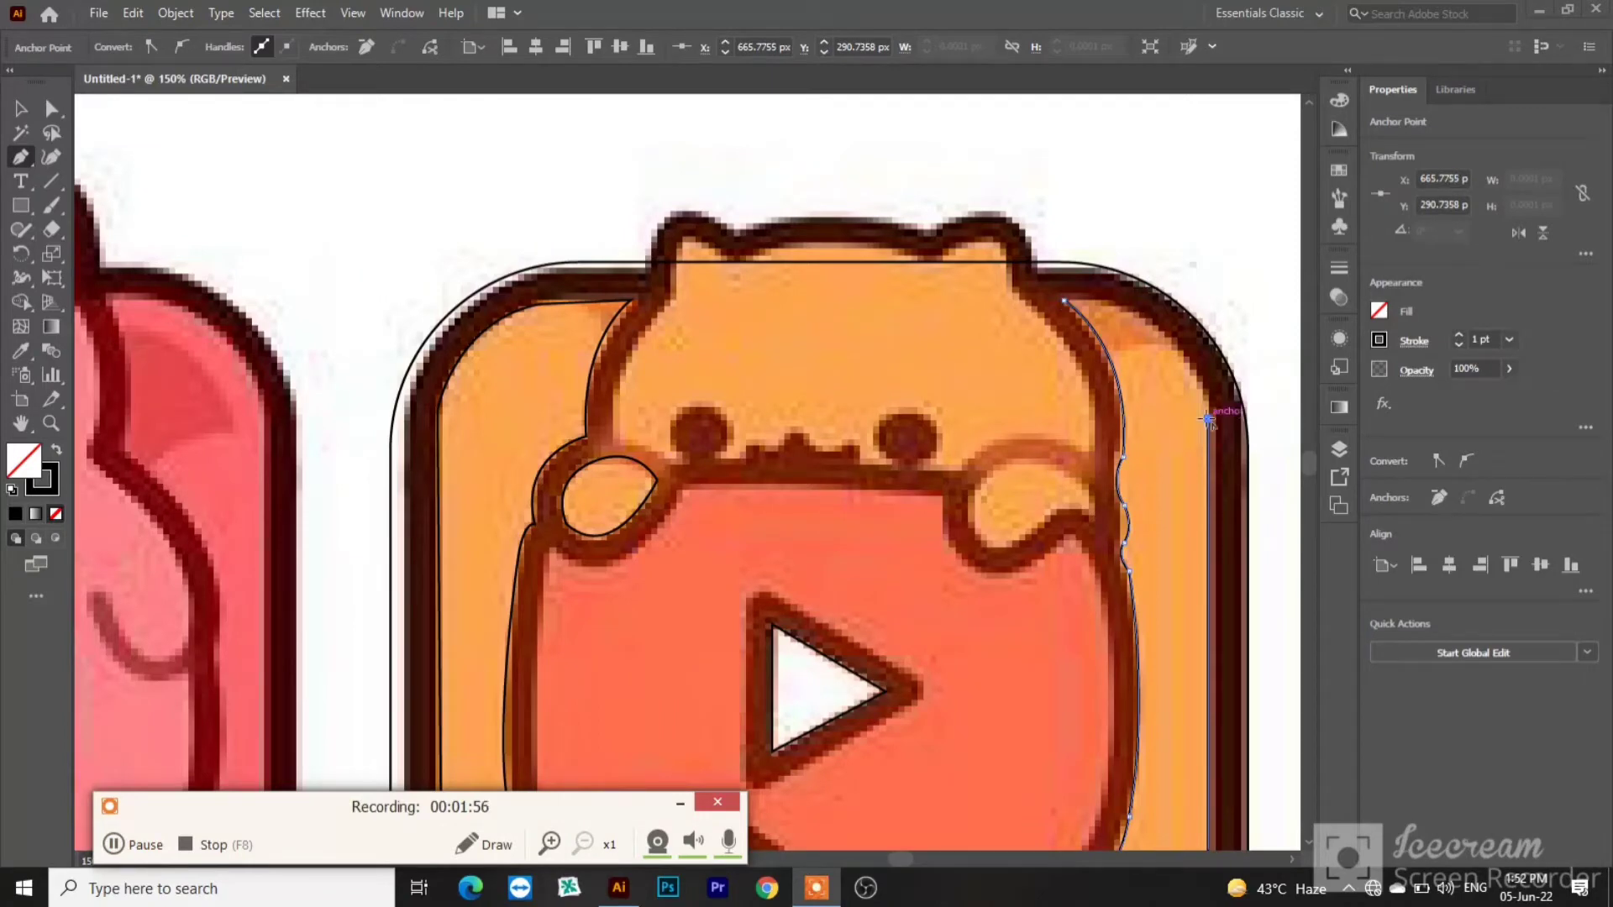
click(1208, 419)
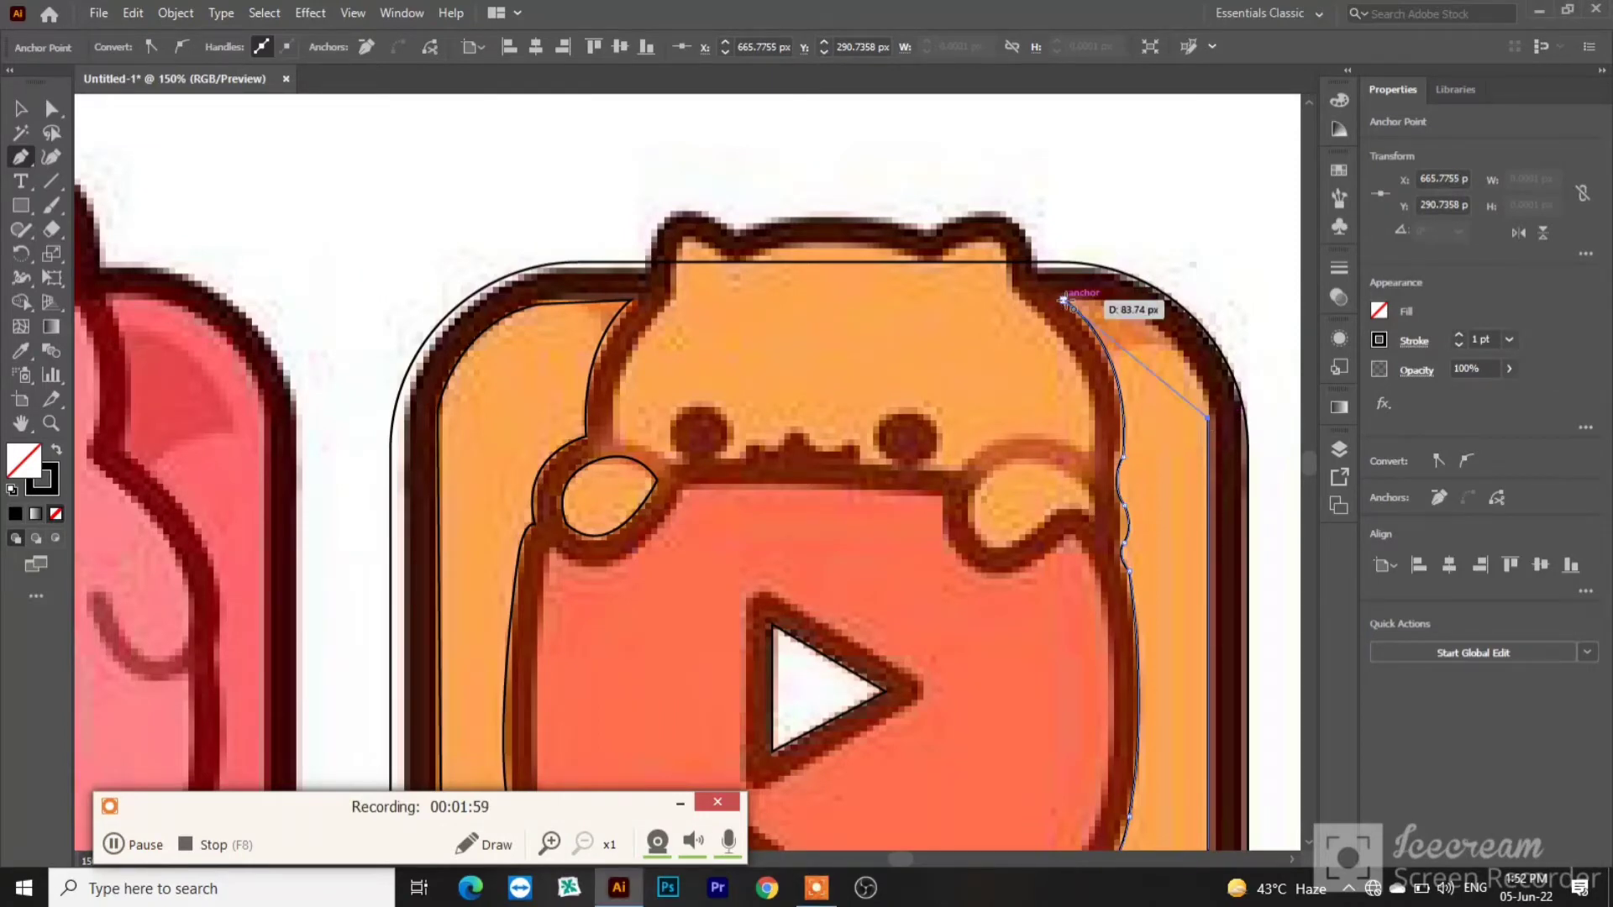
drag(1064, 300, 933, 311)
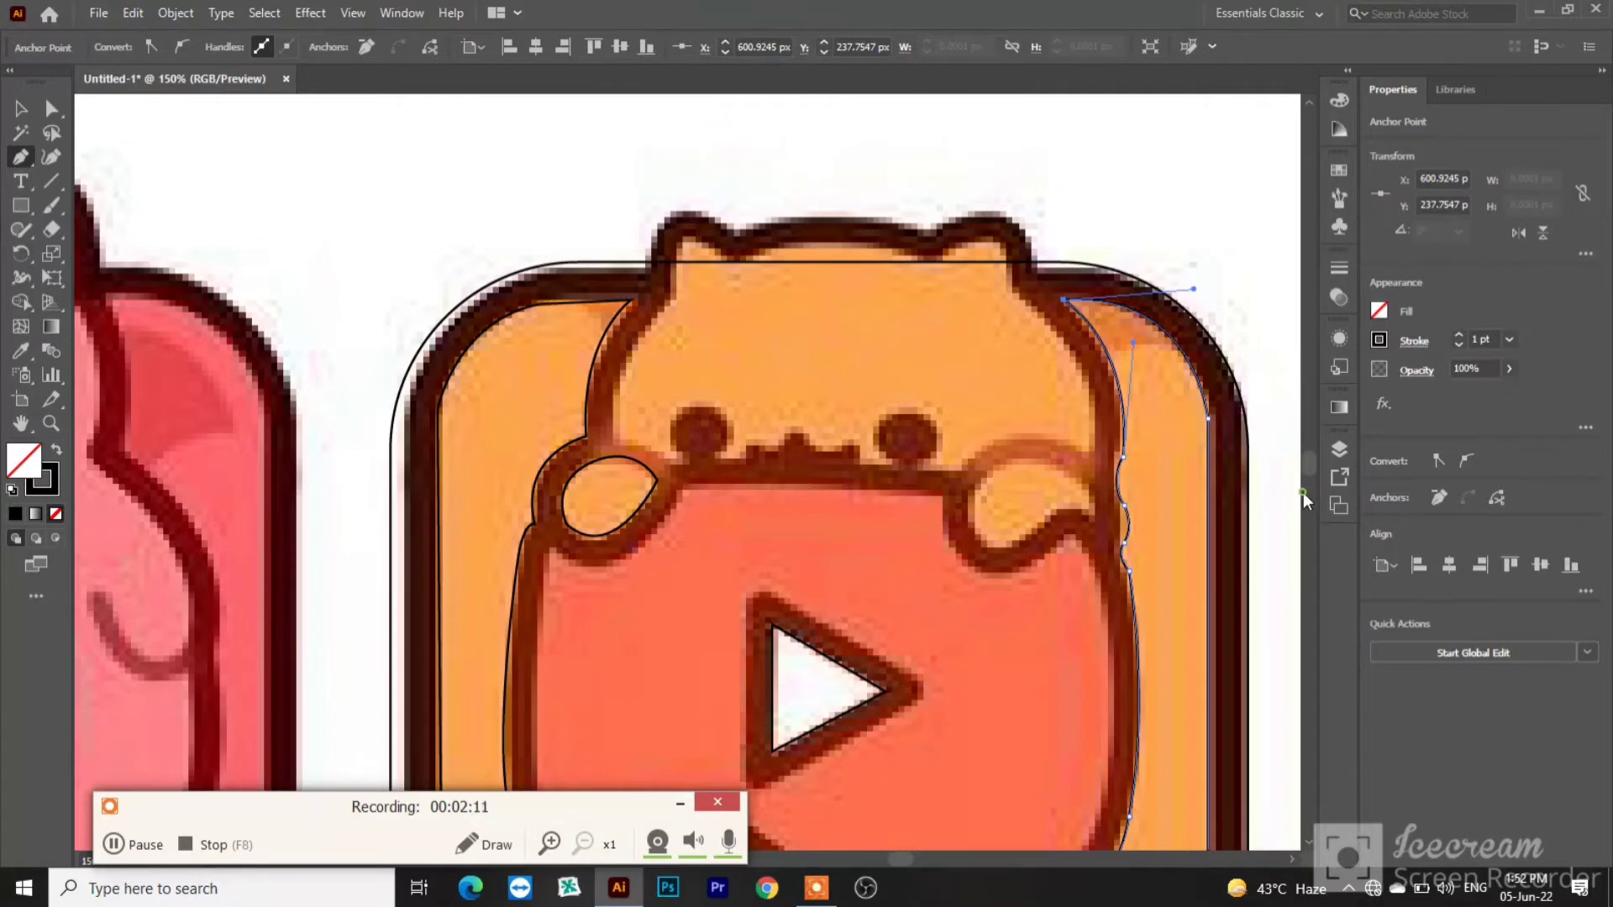
Step: Begin the play triangle's outer outline with the Pen tool, tracing its left side, rounded lower-left corner and lower edge to the tip
scroll(1303, 492, down, 5)
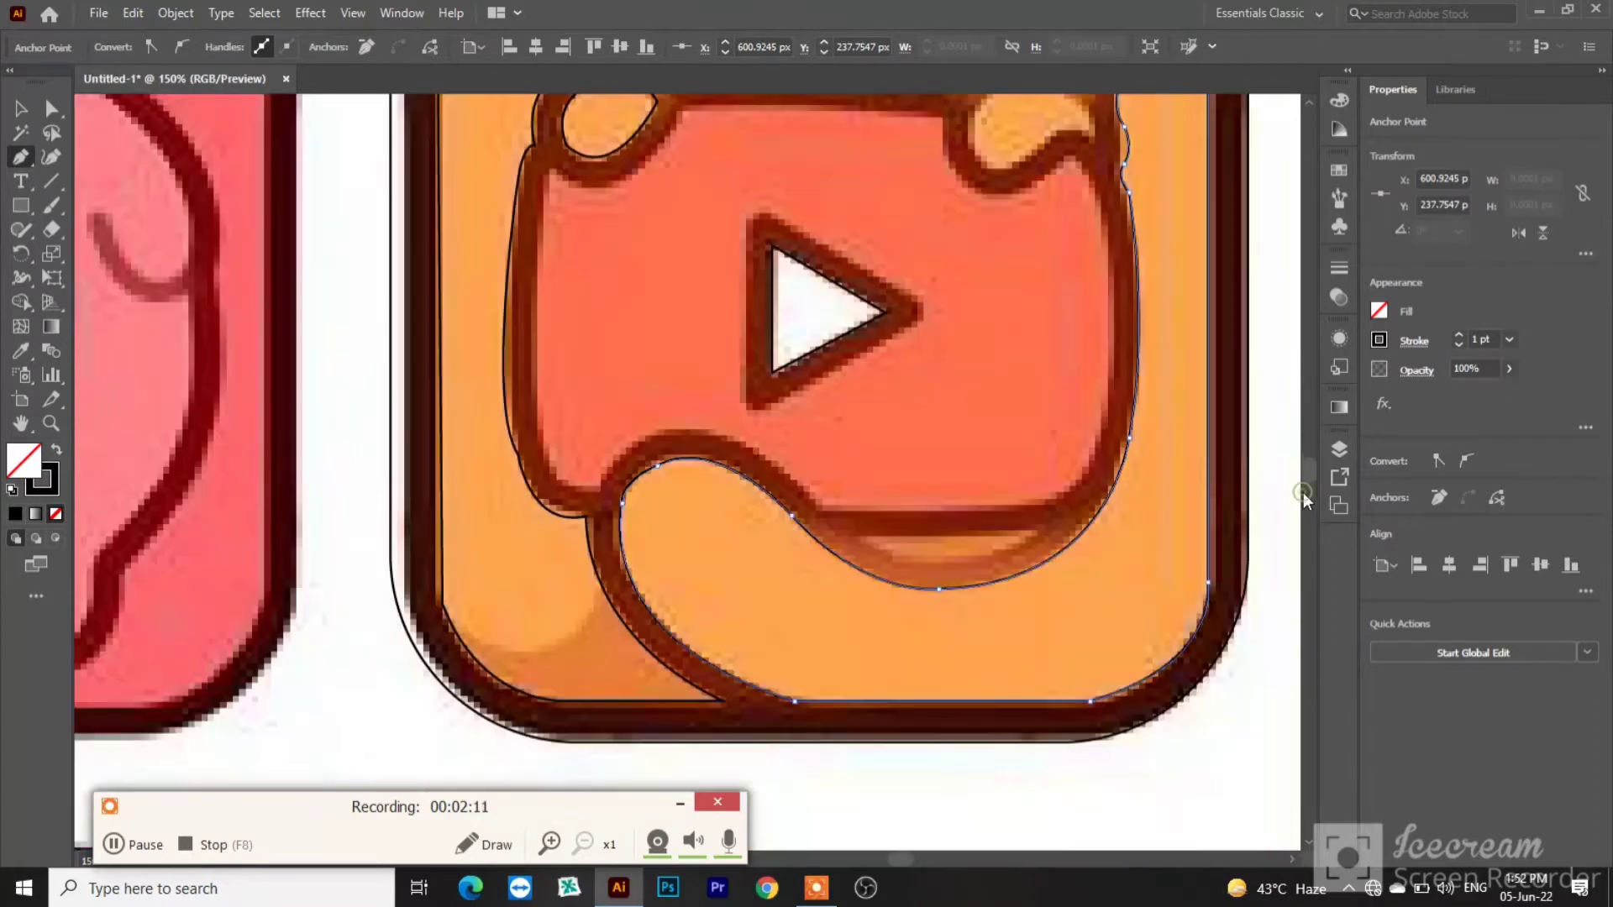
click(742, 222)
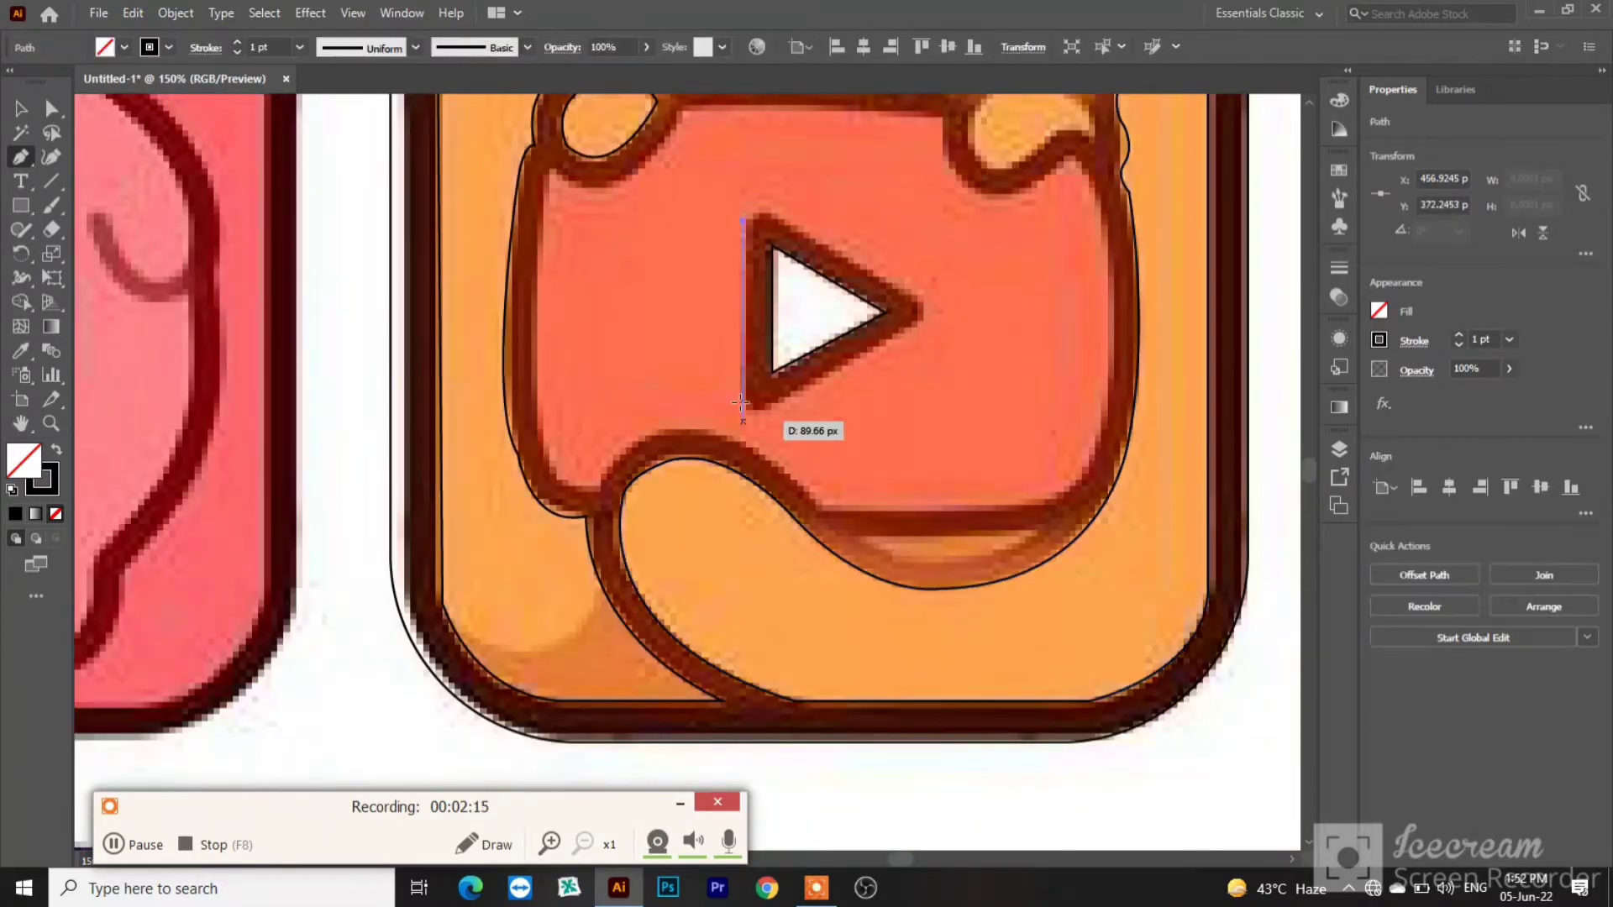
click(742, 401)
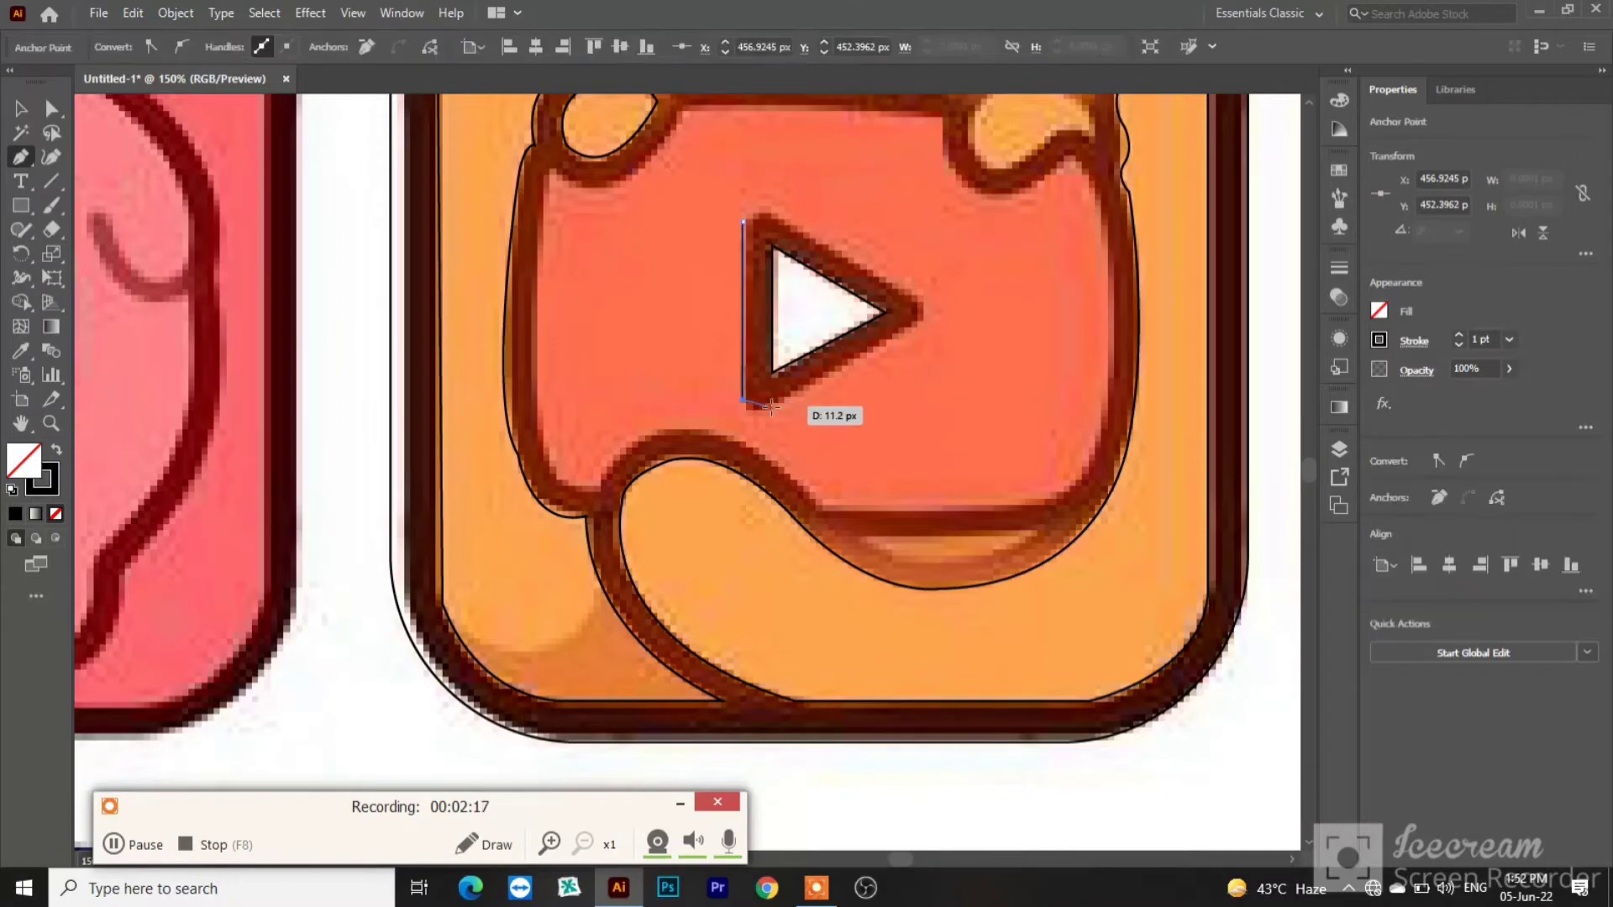
click(771, 407)
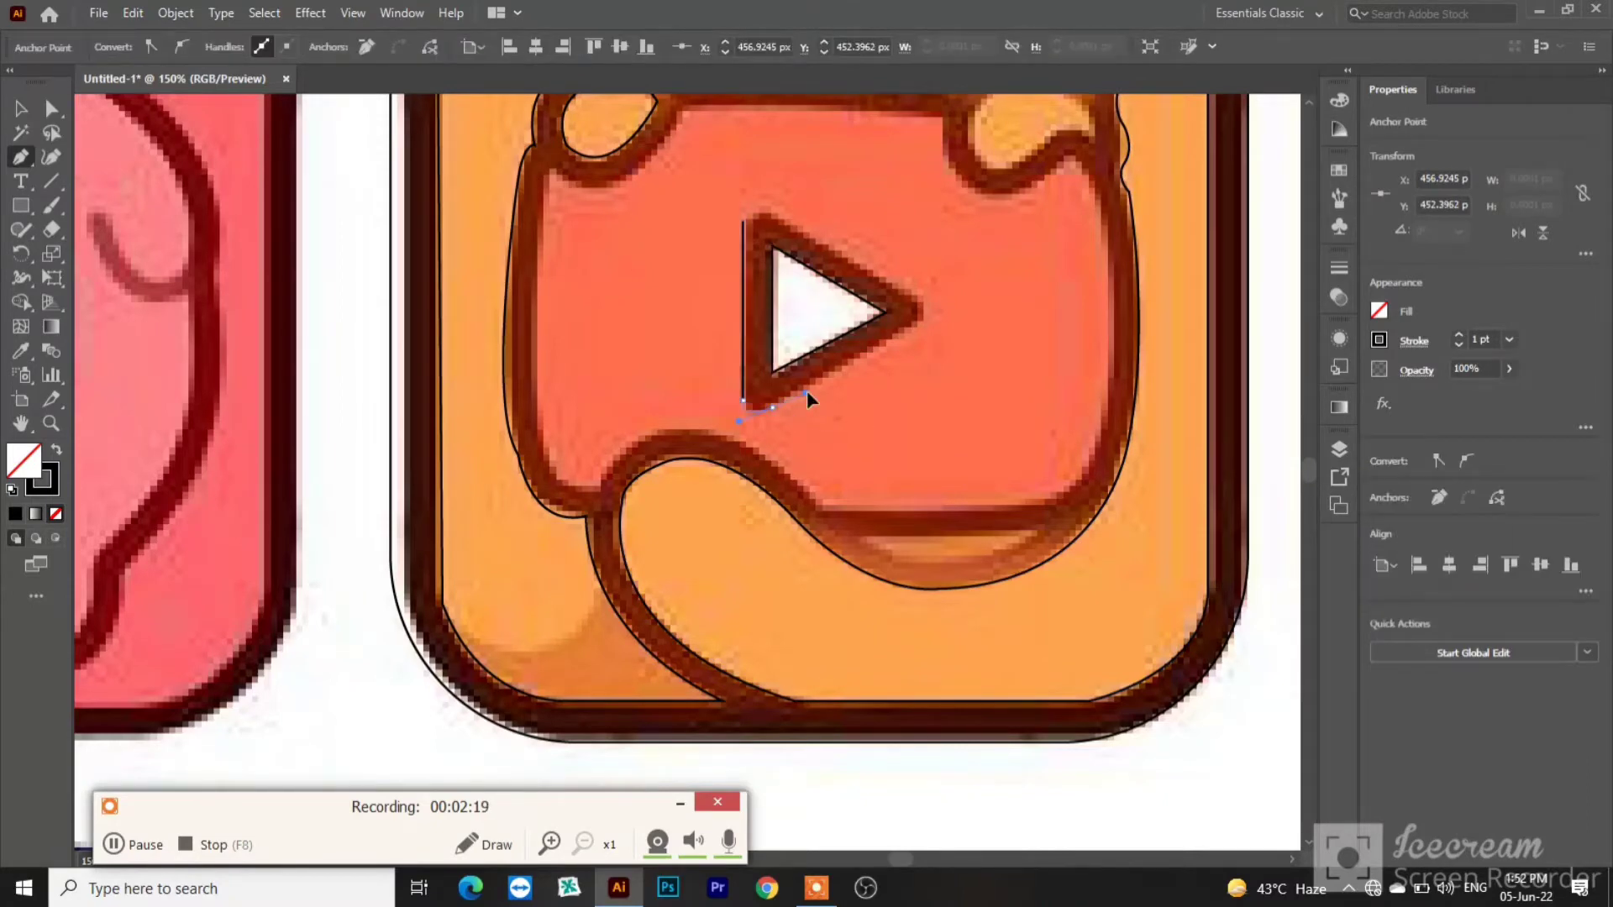
drag(803, 392, 803, 395)
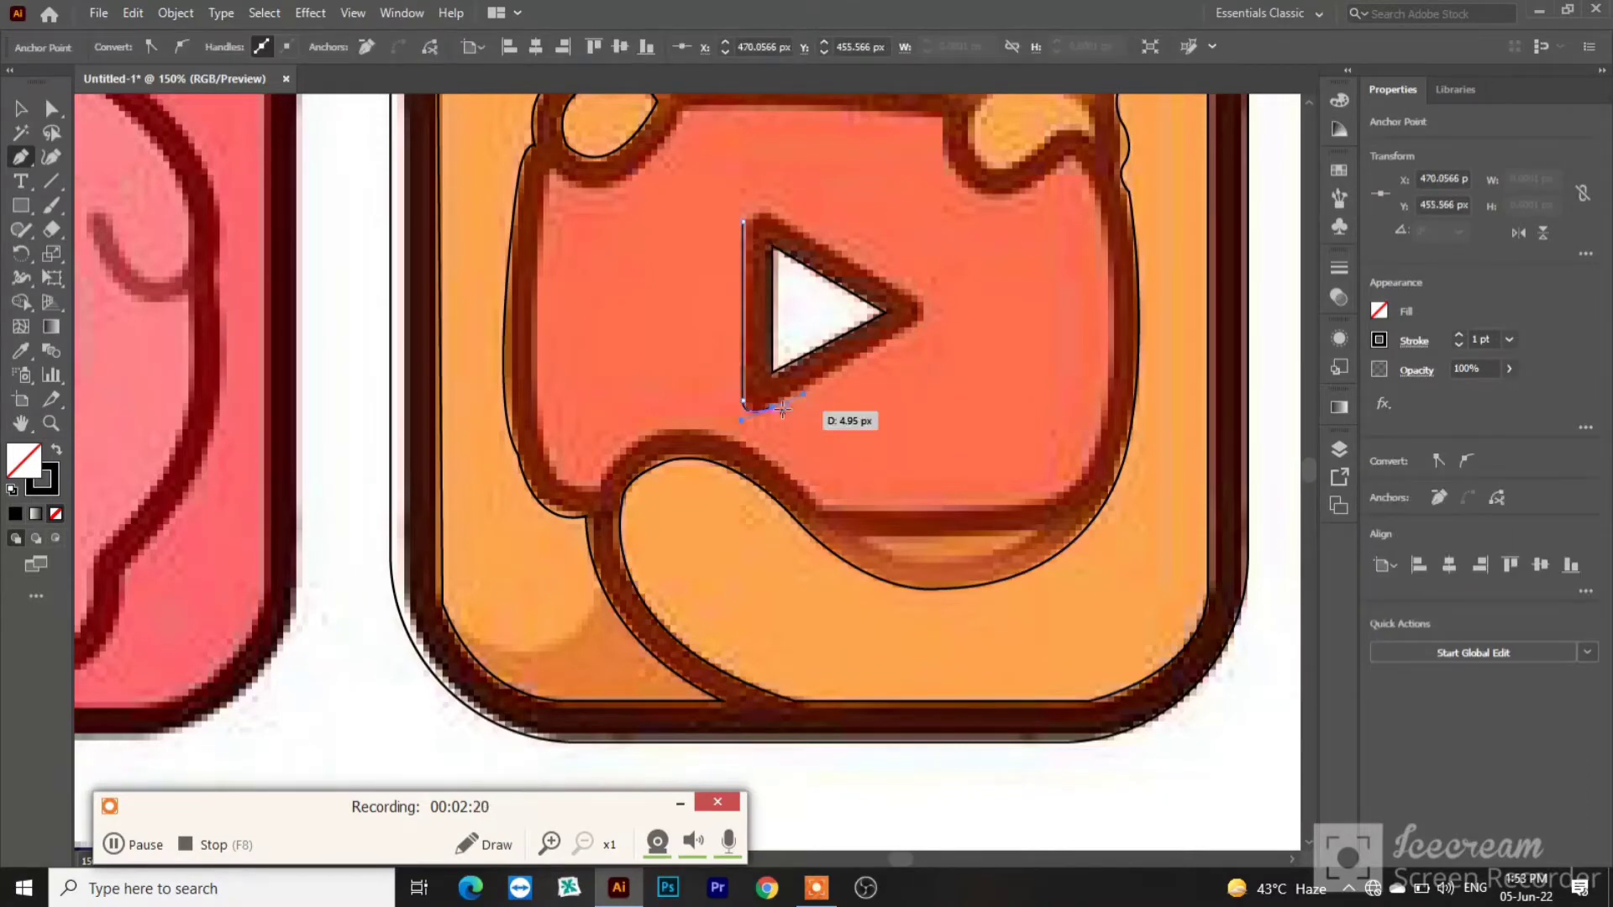
click(772, 409)
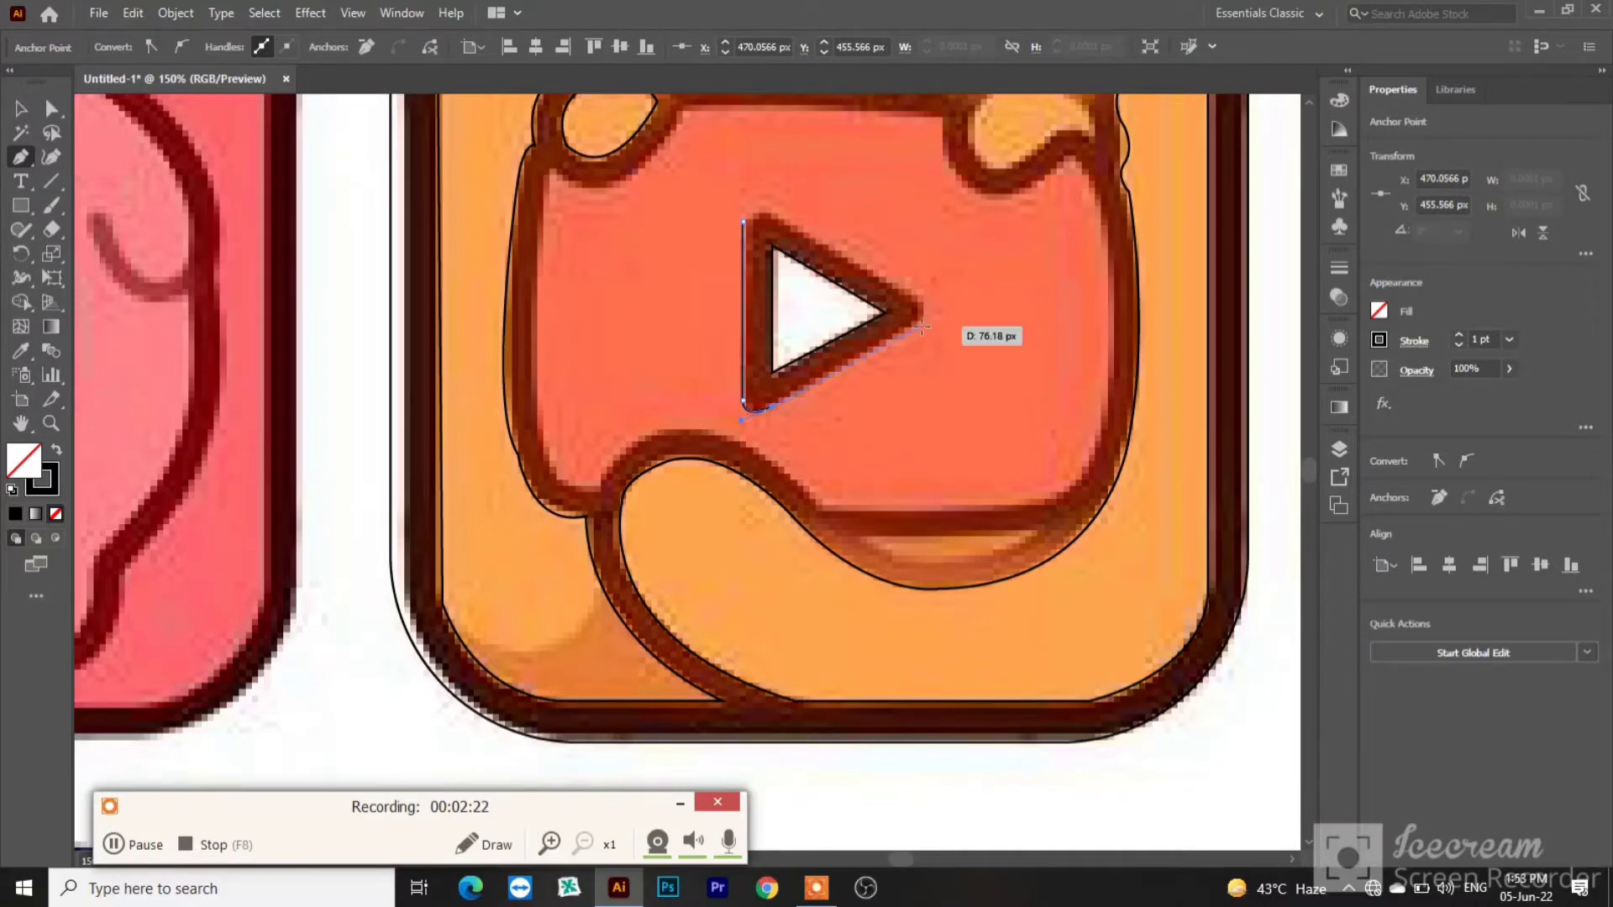
click(919, 321)
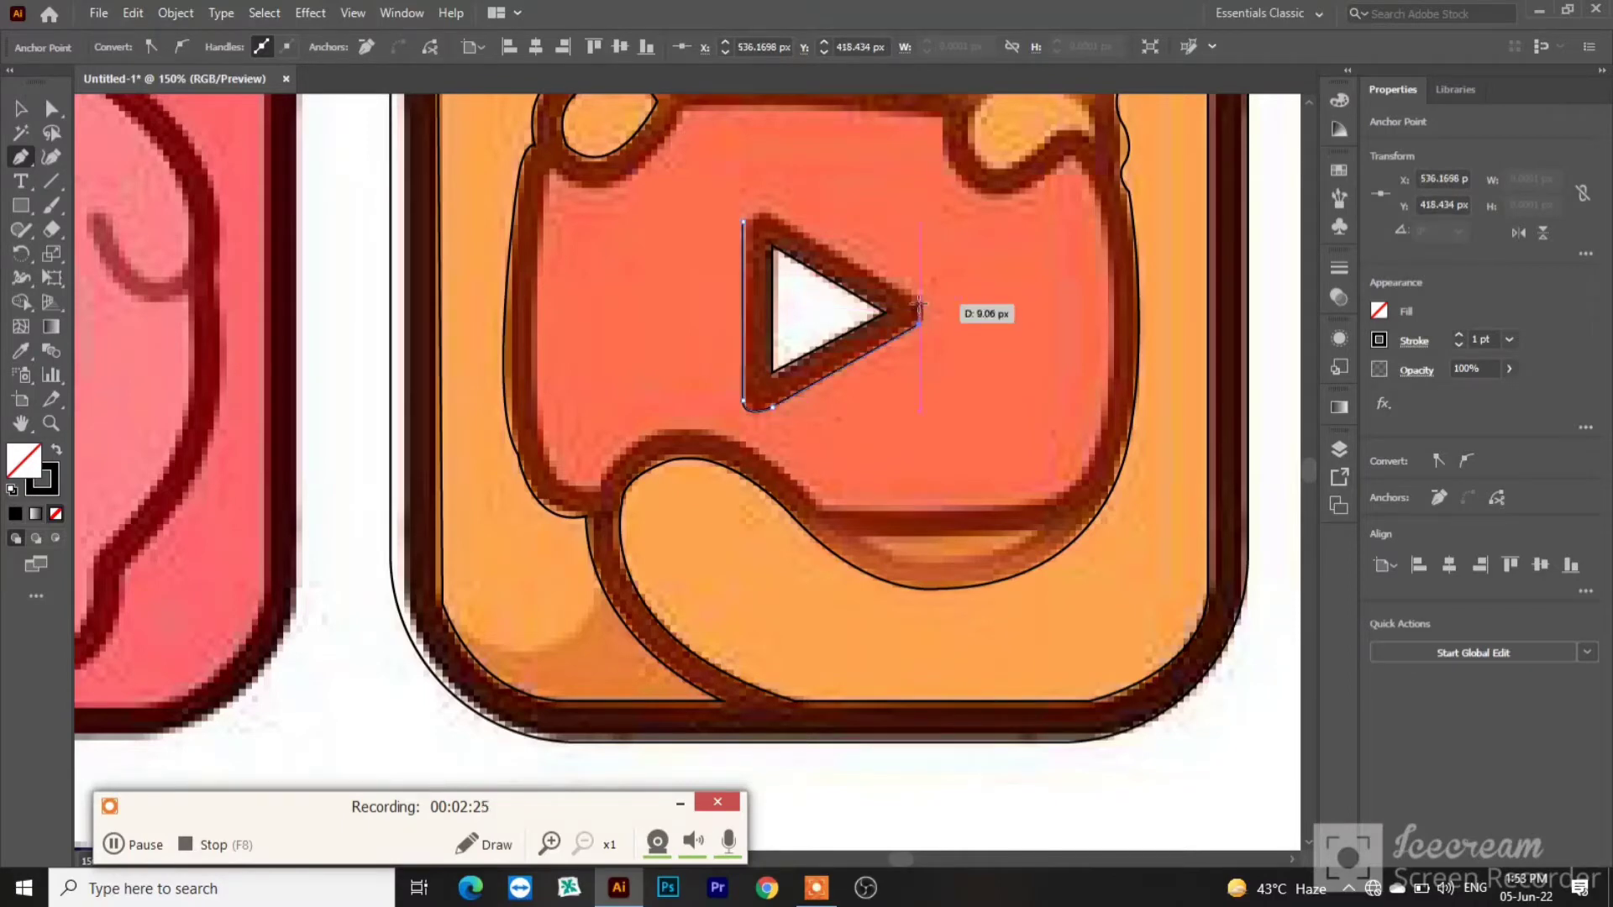
Step: Round the play outline around its right tip, trace the upper edge and close it with a curved upper-left corner
drag(920, 300, 896, 293)
click(920, 299)
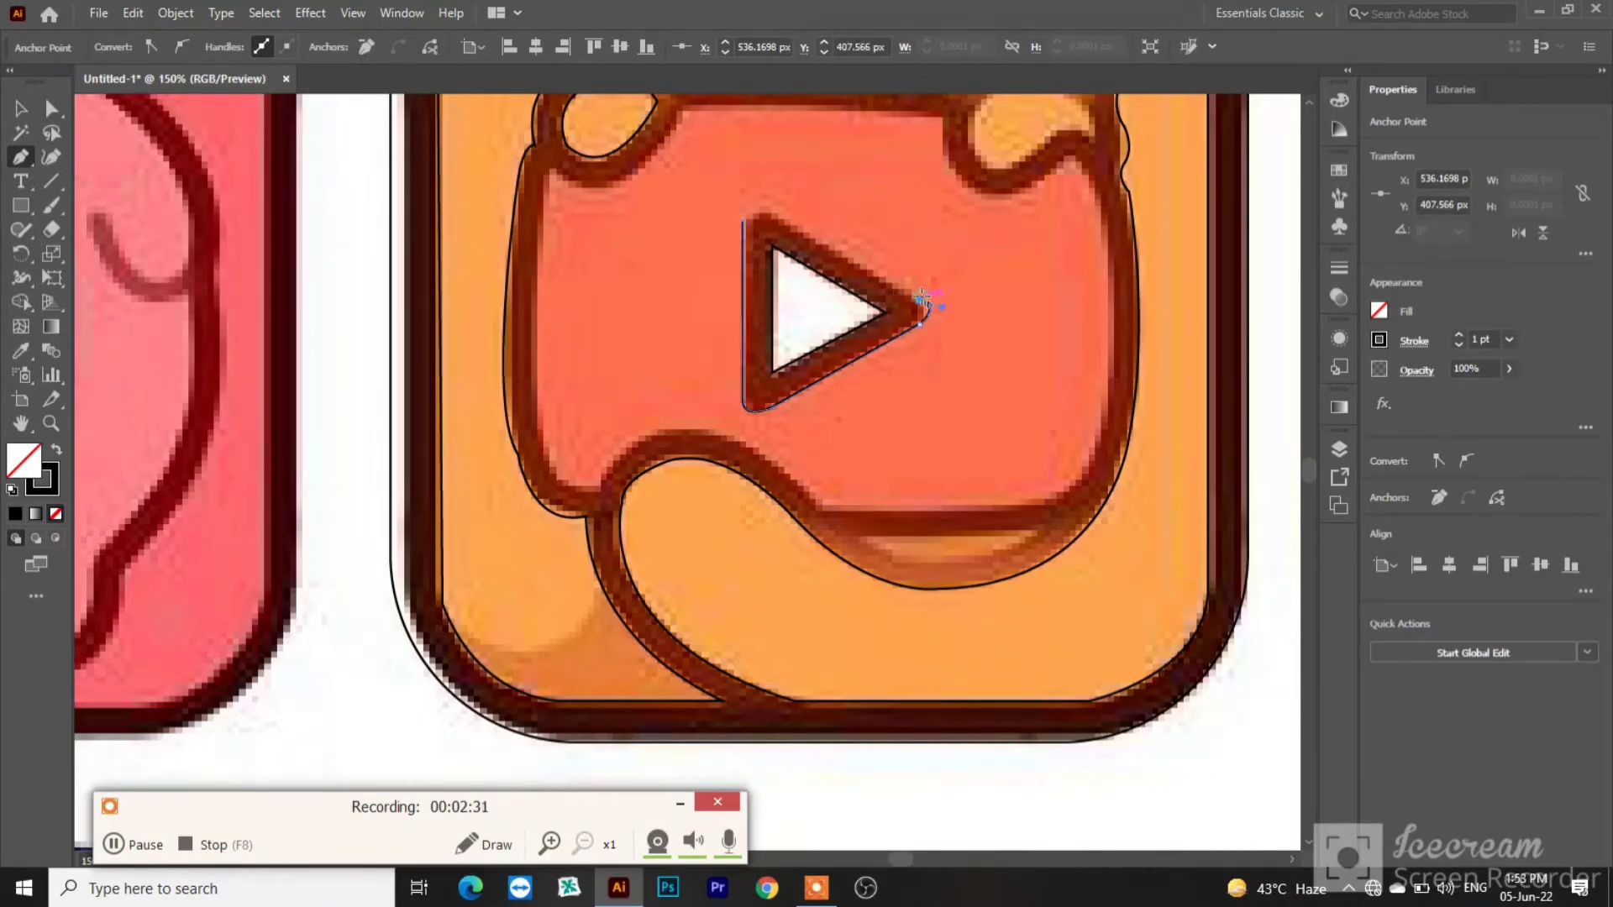
click(774, 216)
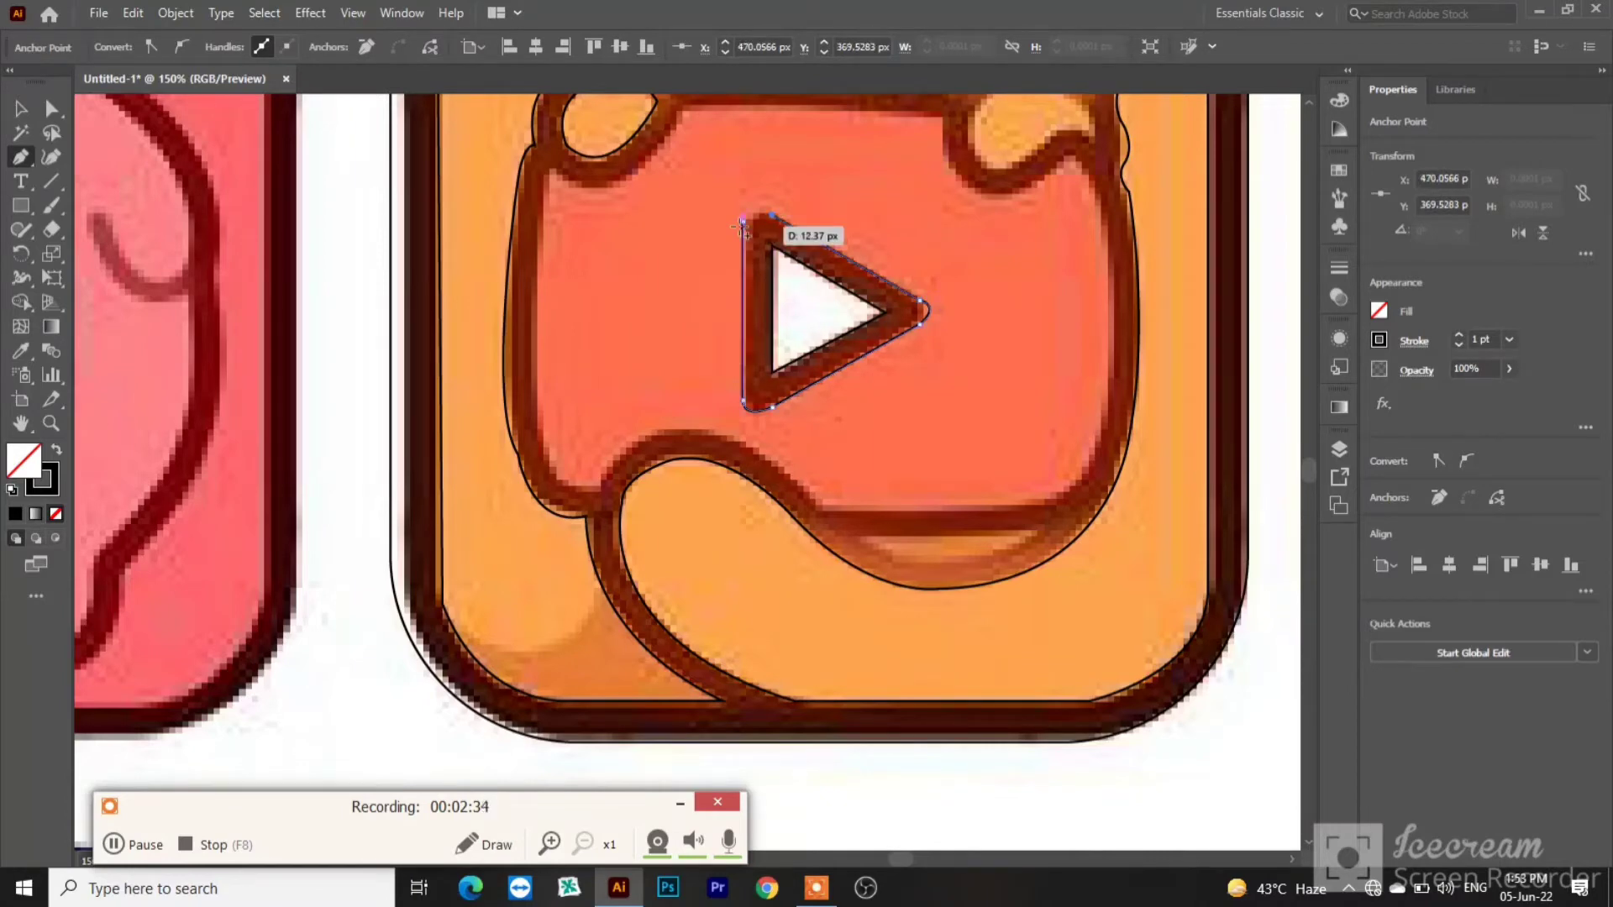
click(743, 222)
drag(728, 244, 731, 246)
click(125, 845)
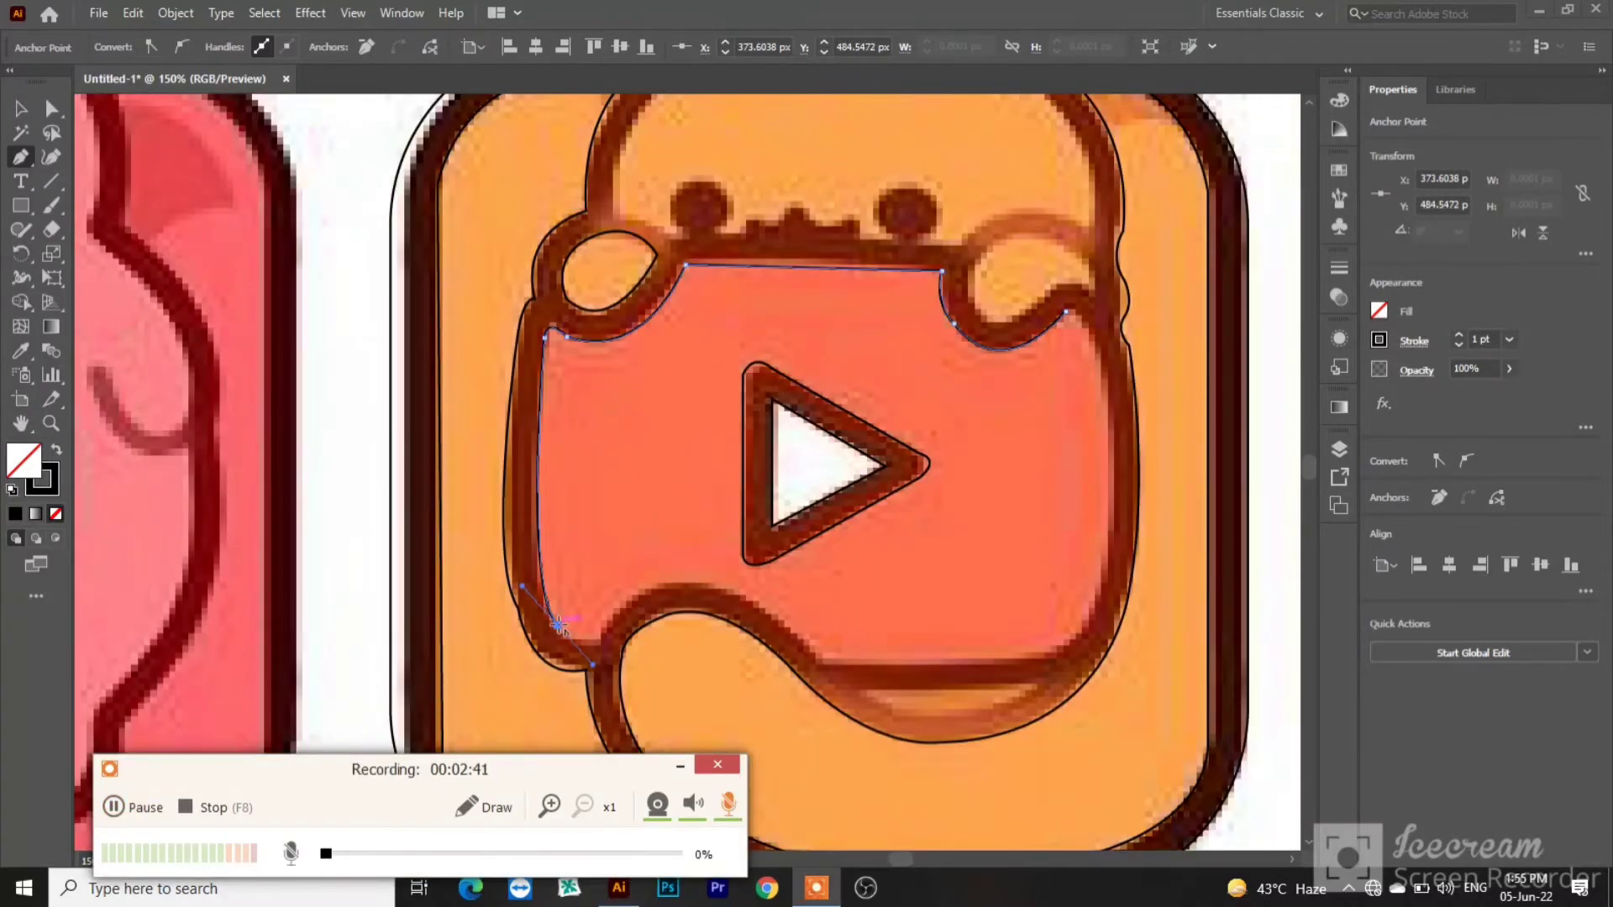
Step: Continue the red screen path around its lower-left corner and over the curved top of the tail to the screen's bottom edge
drag(559, 624, 606, 626)
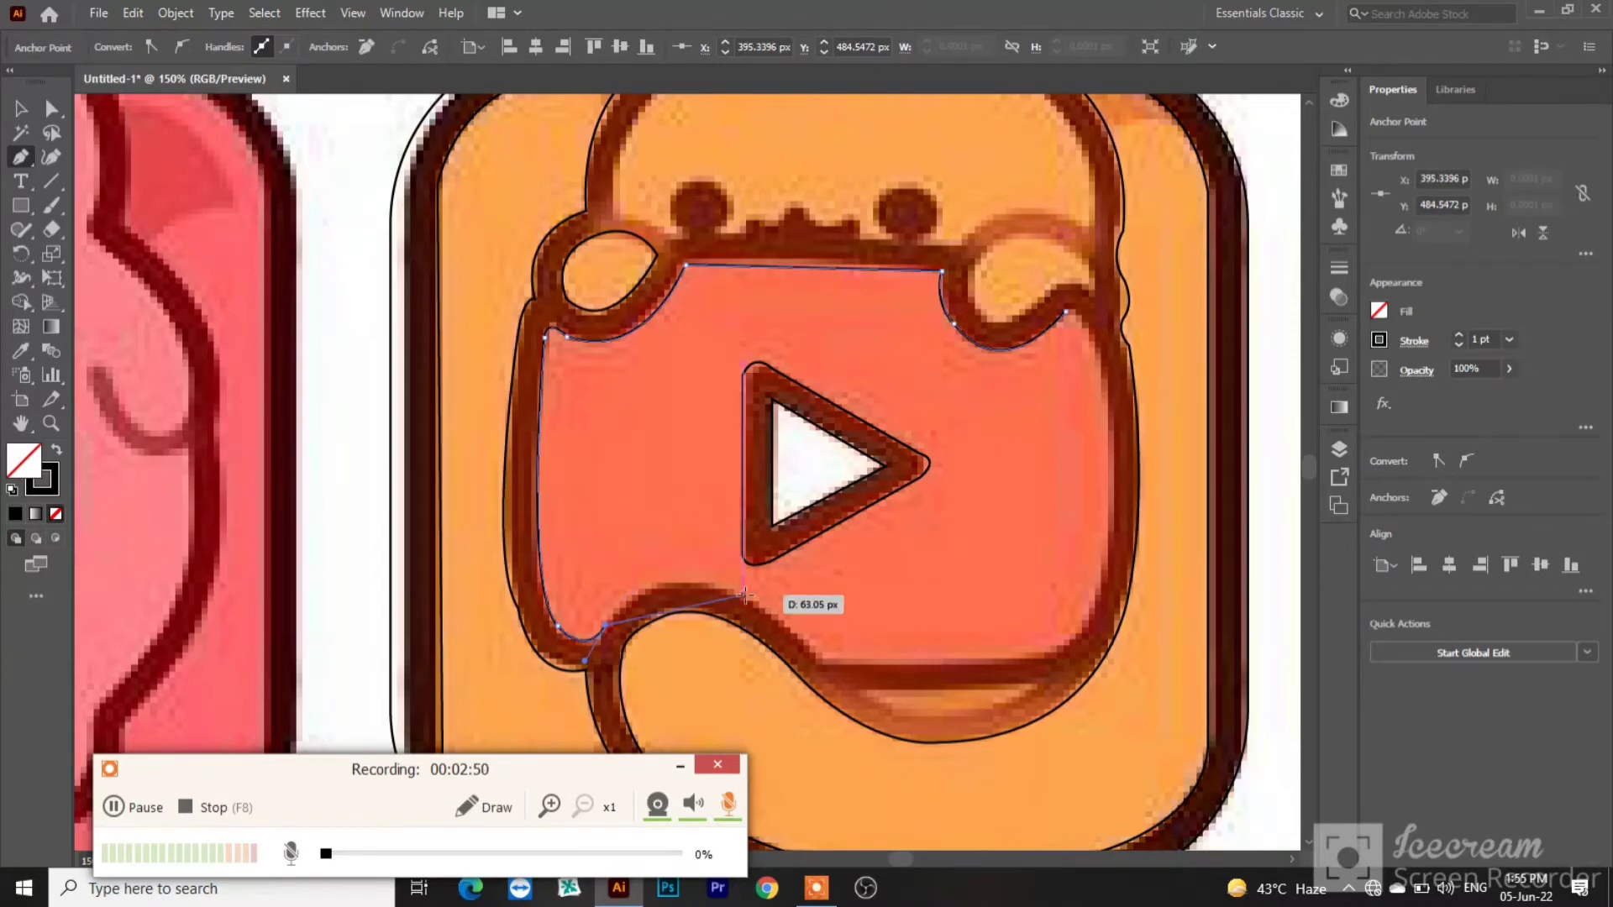
drag(745, 595, 843, 655)
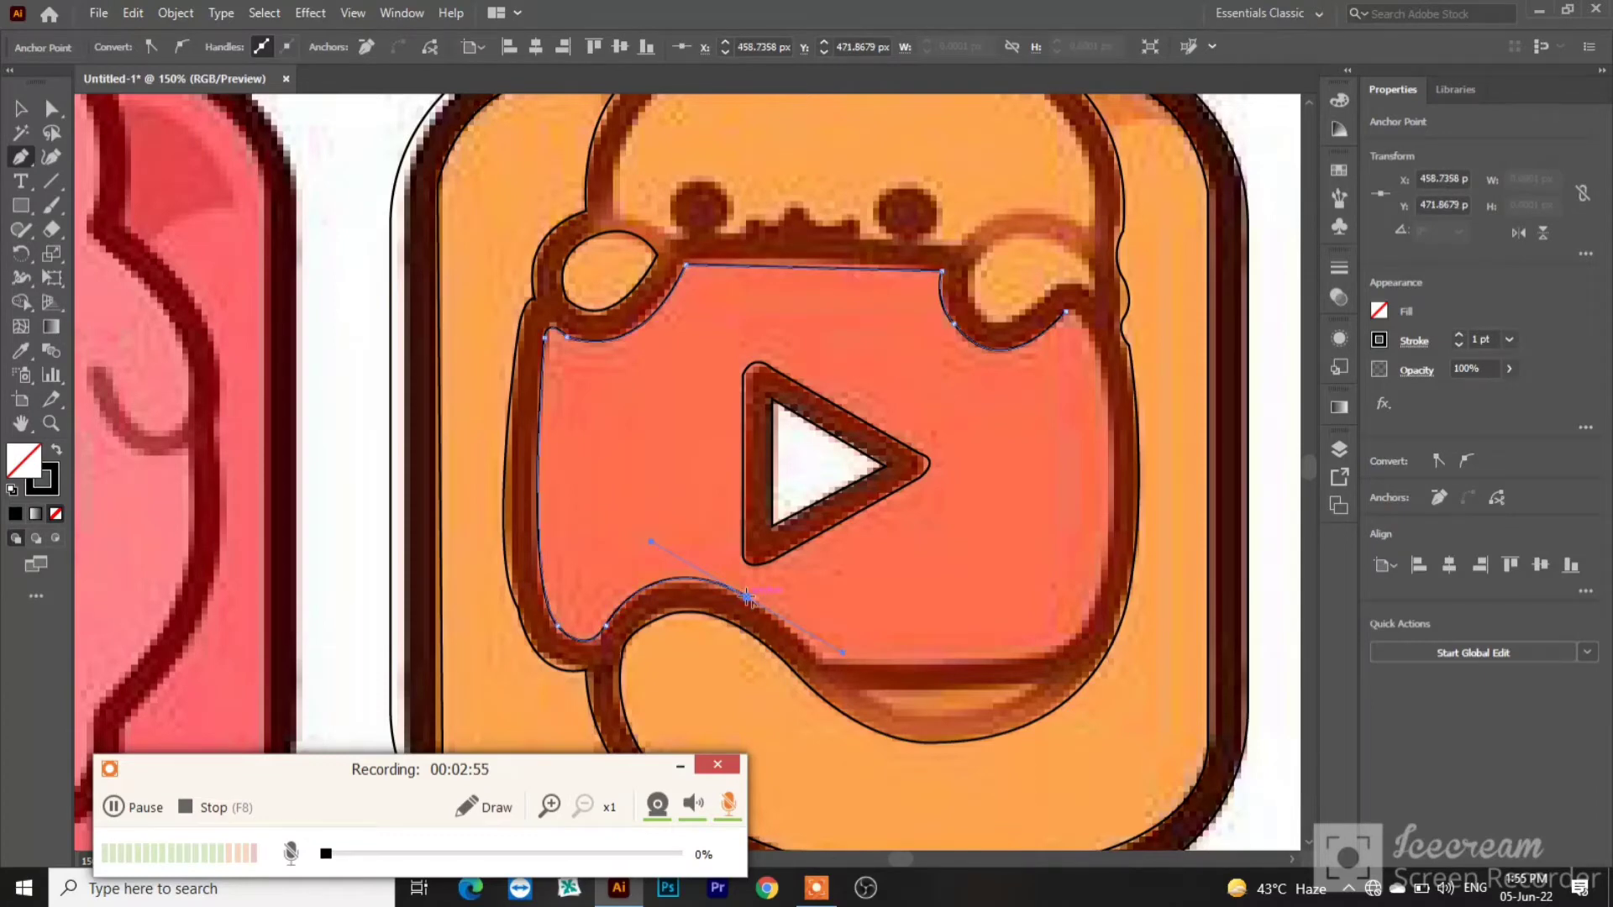
click(746, 598)
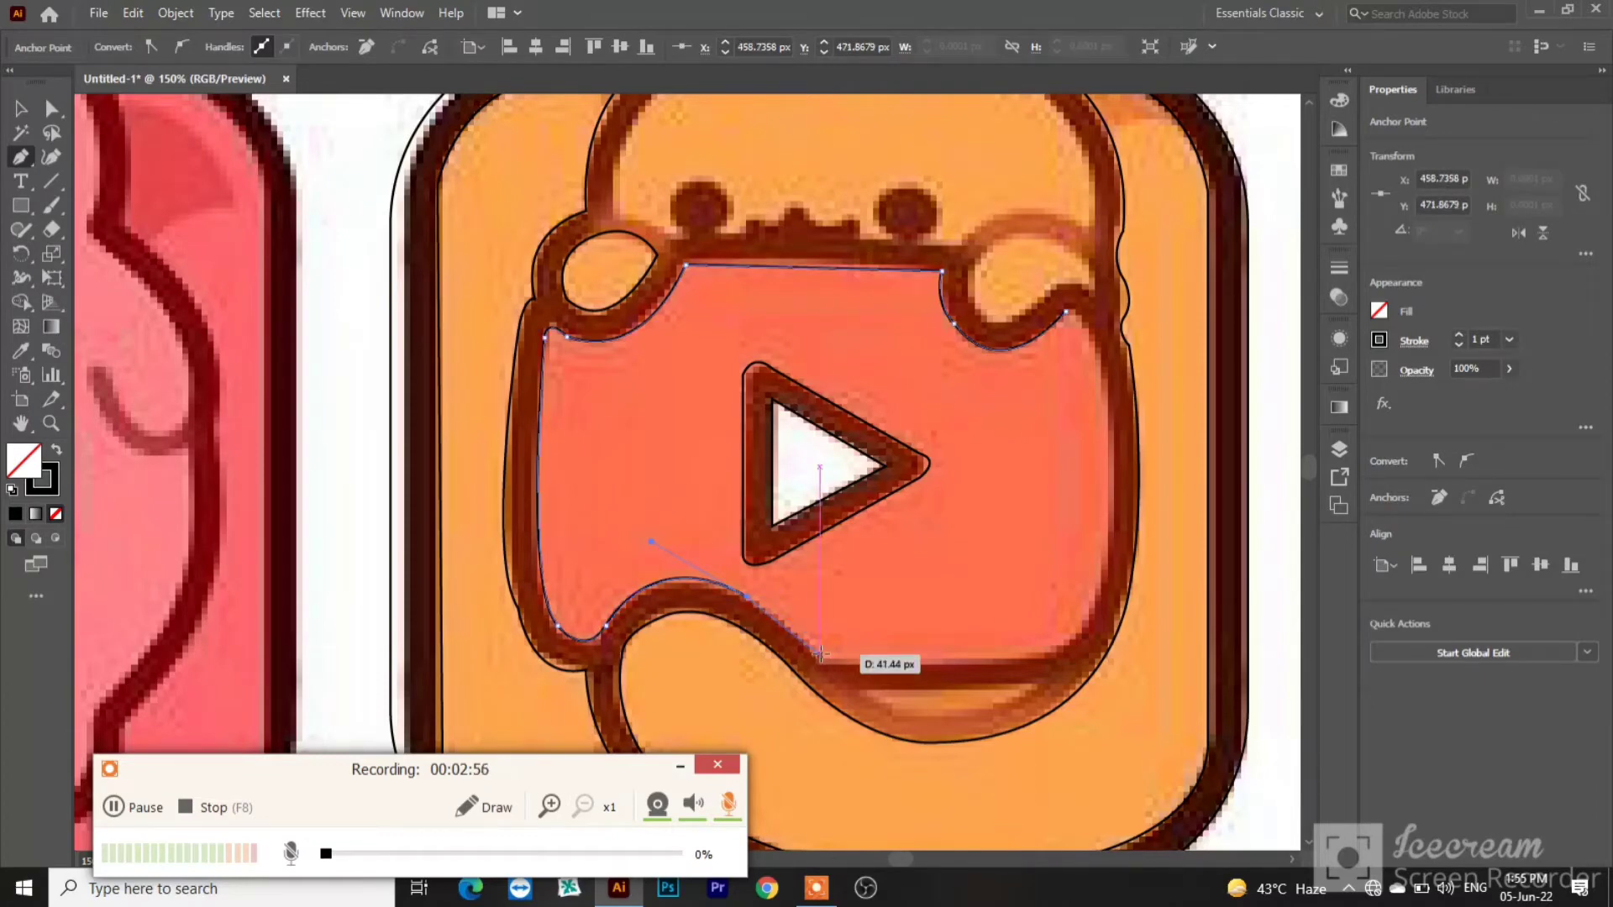
click(821, 657)
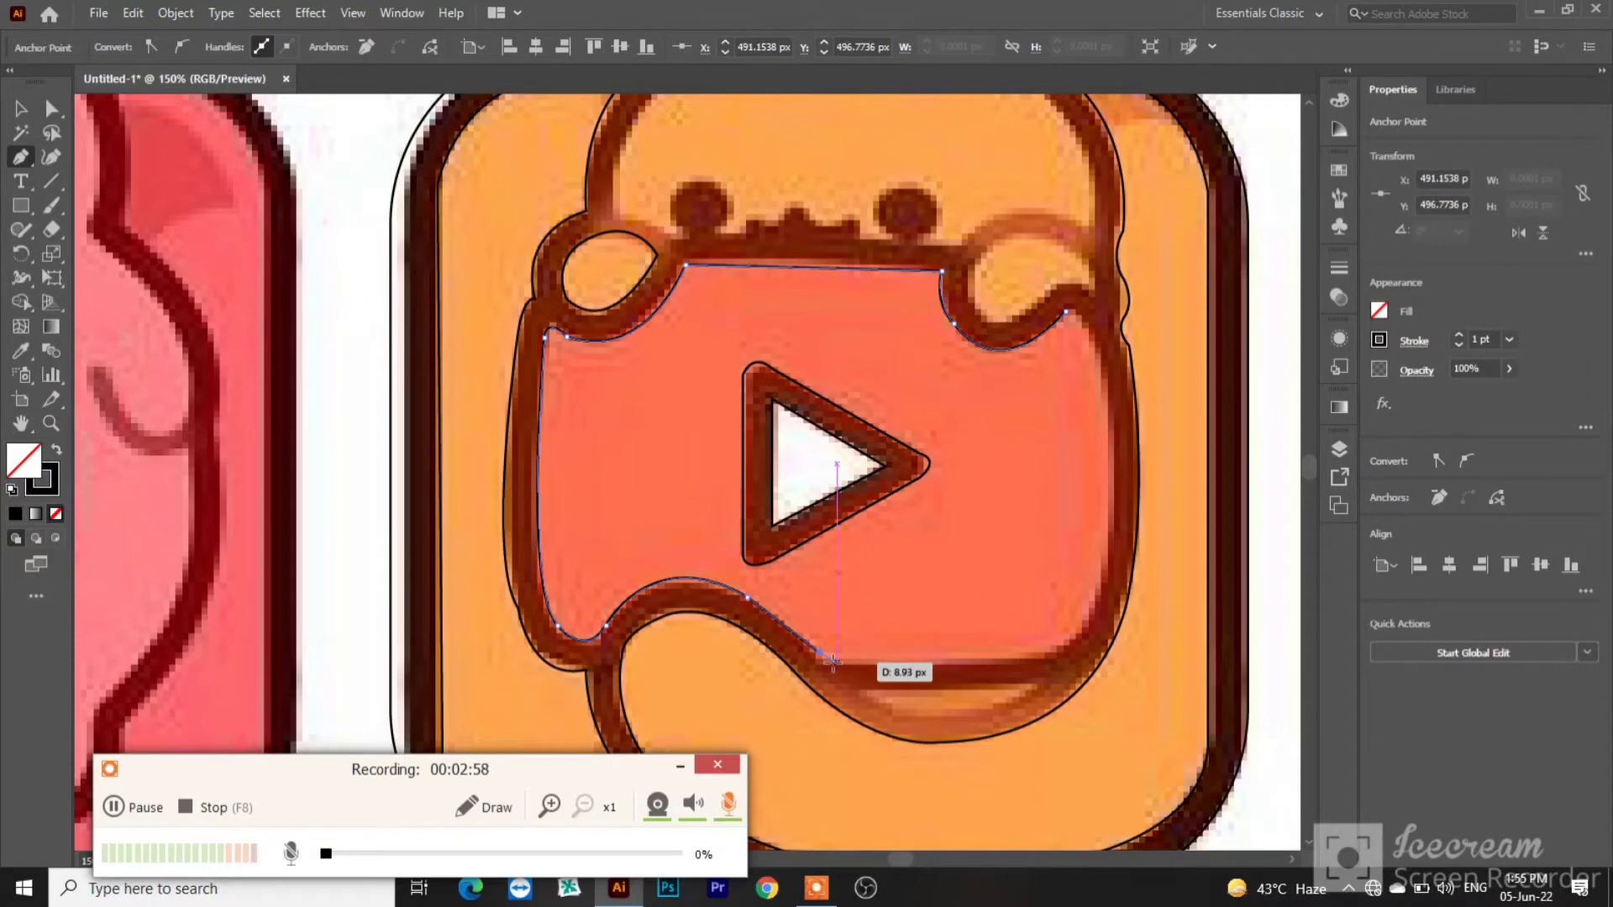
click(829, 662)
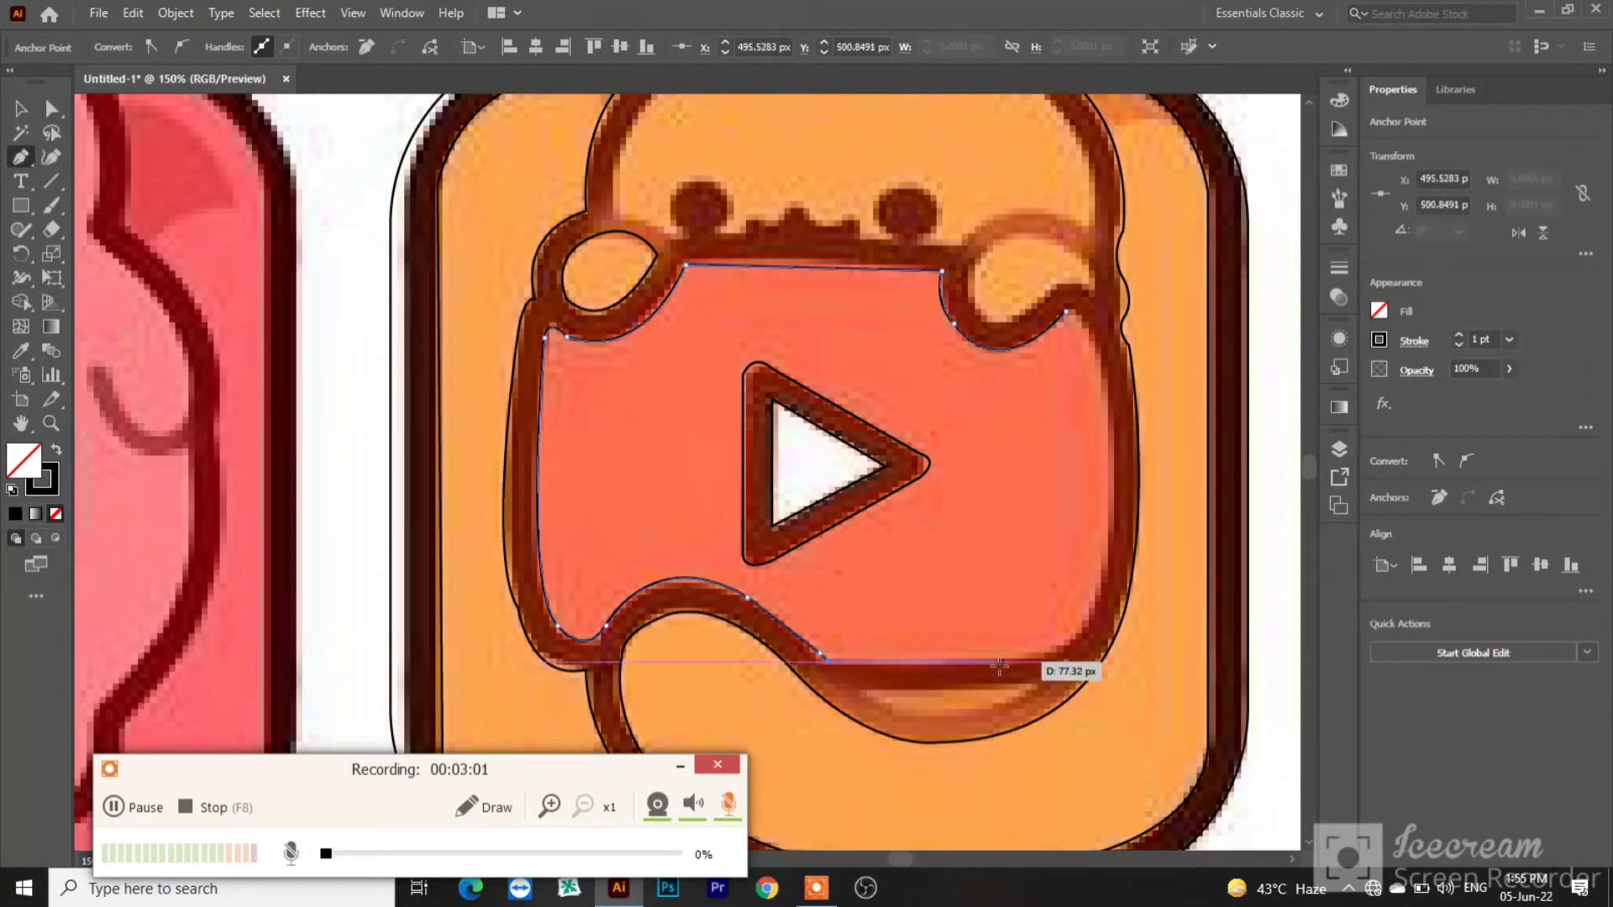
Step: Trace the red screen's straight bottom edge, its rounded lower-right corner and its right side up toward the paw
click(994, 662)
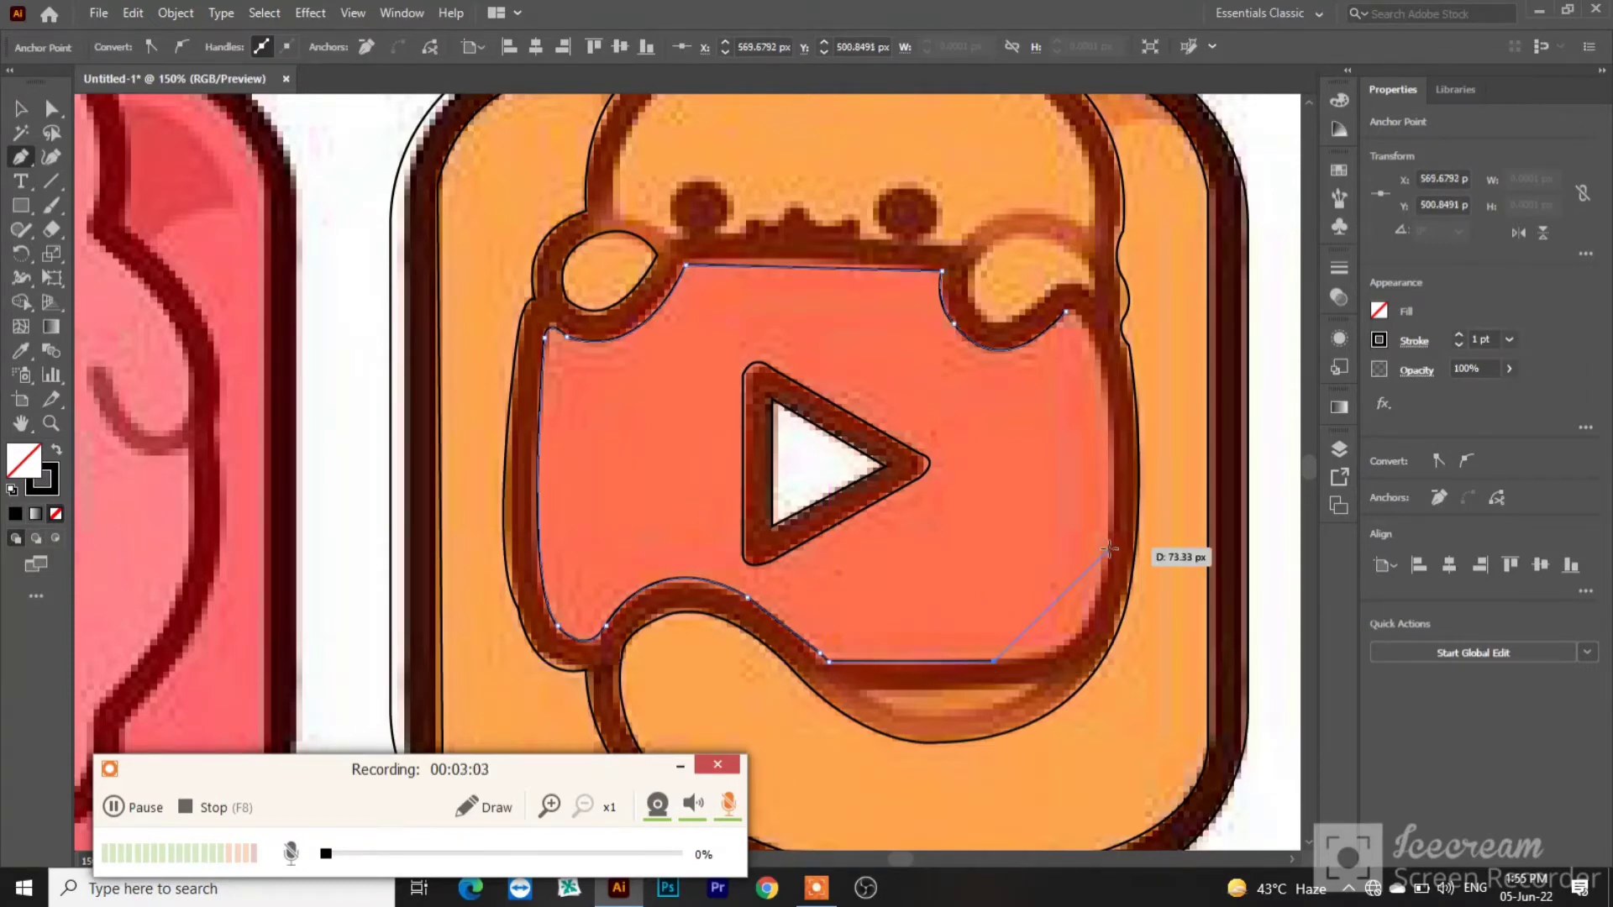
drag(1109, 550, 1107, 423)
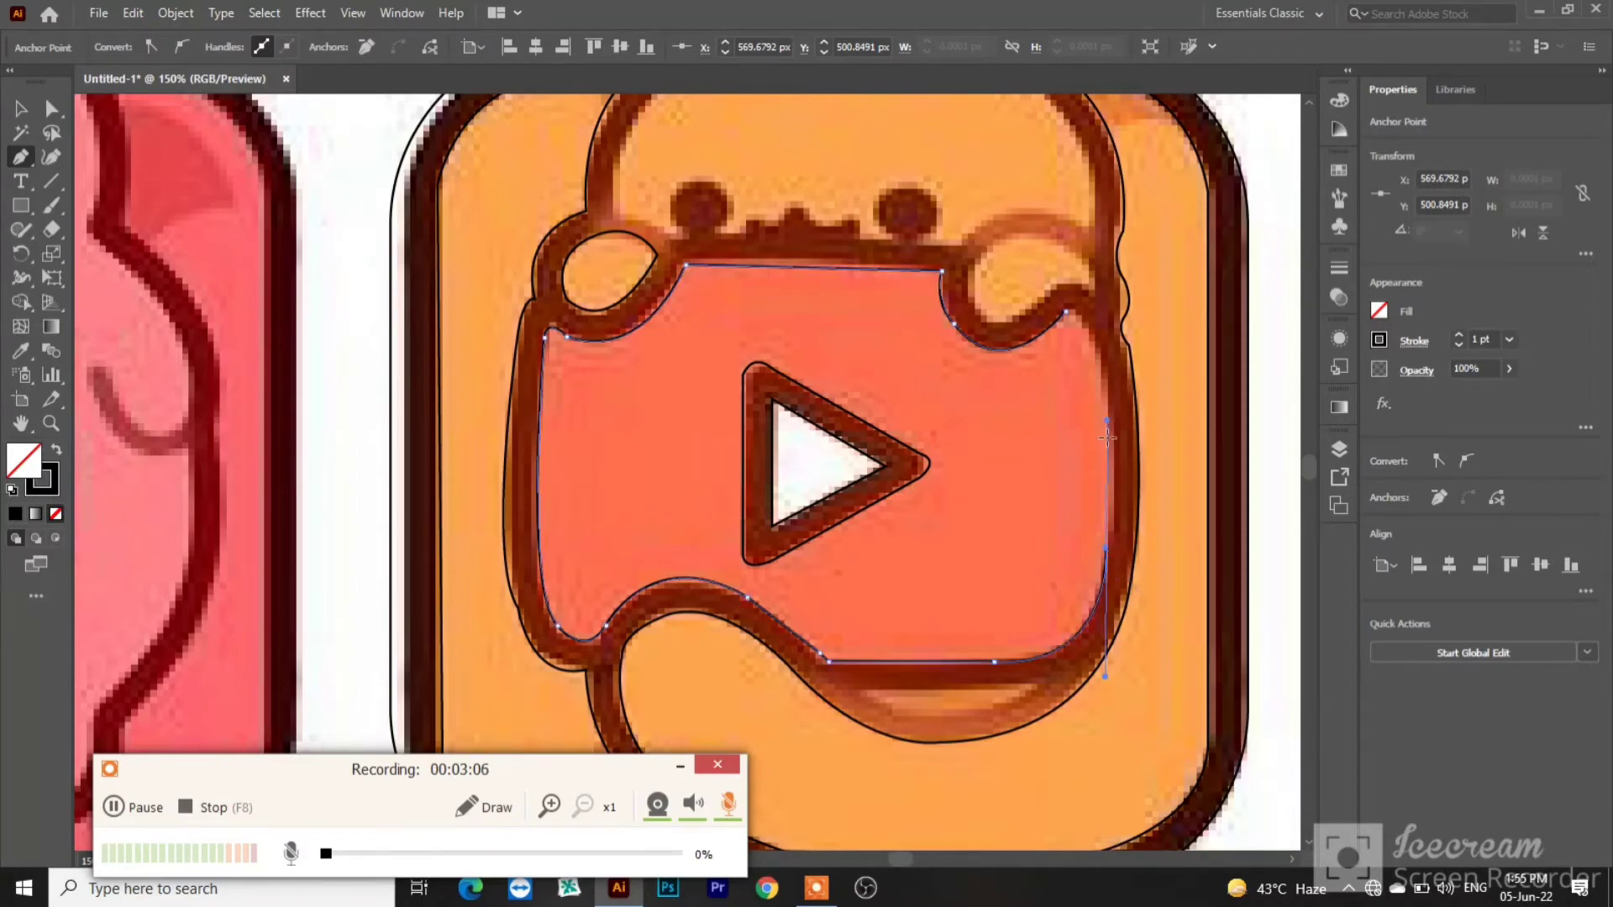
click(1106, 550)
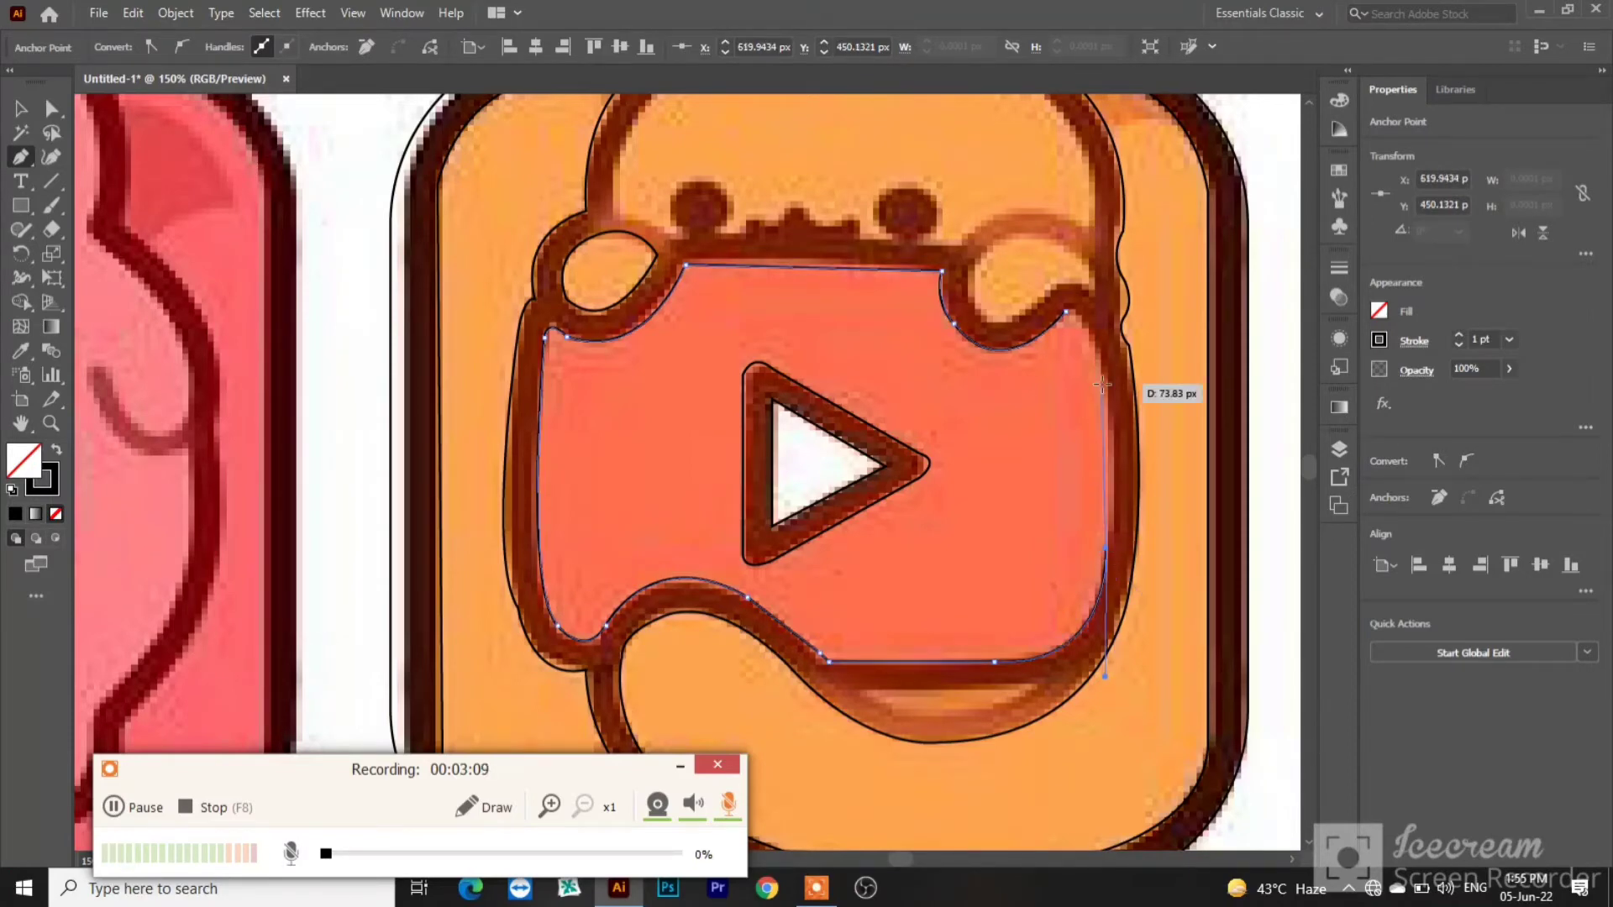
drag(1106, 383, 1083, 345)
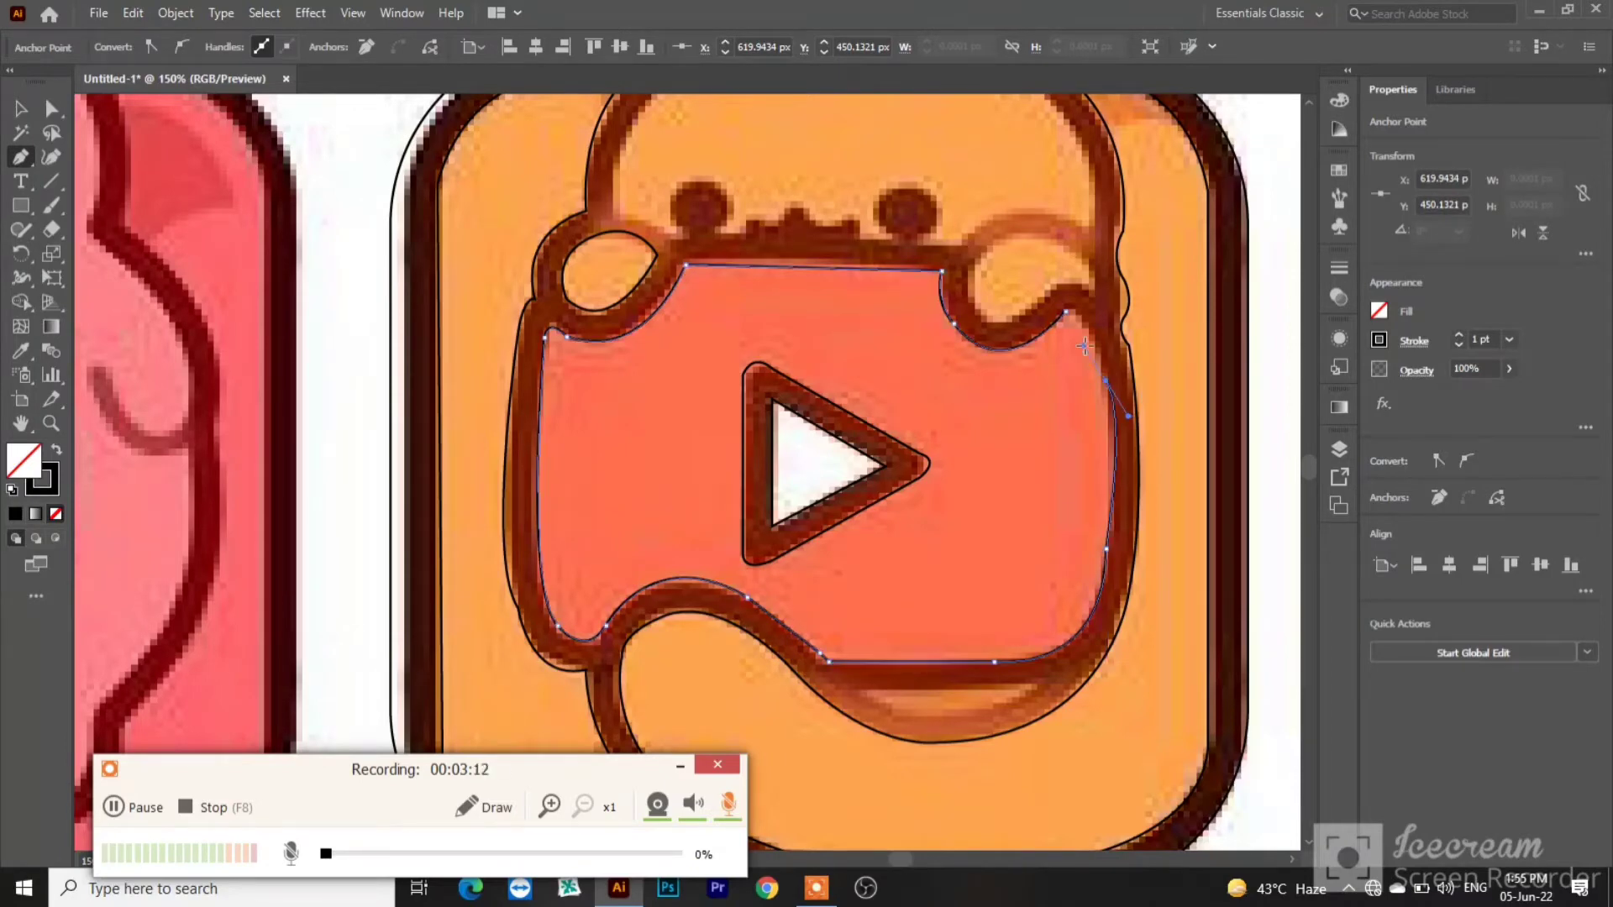
click(134, 807)
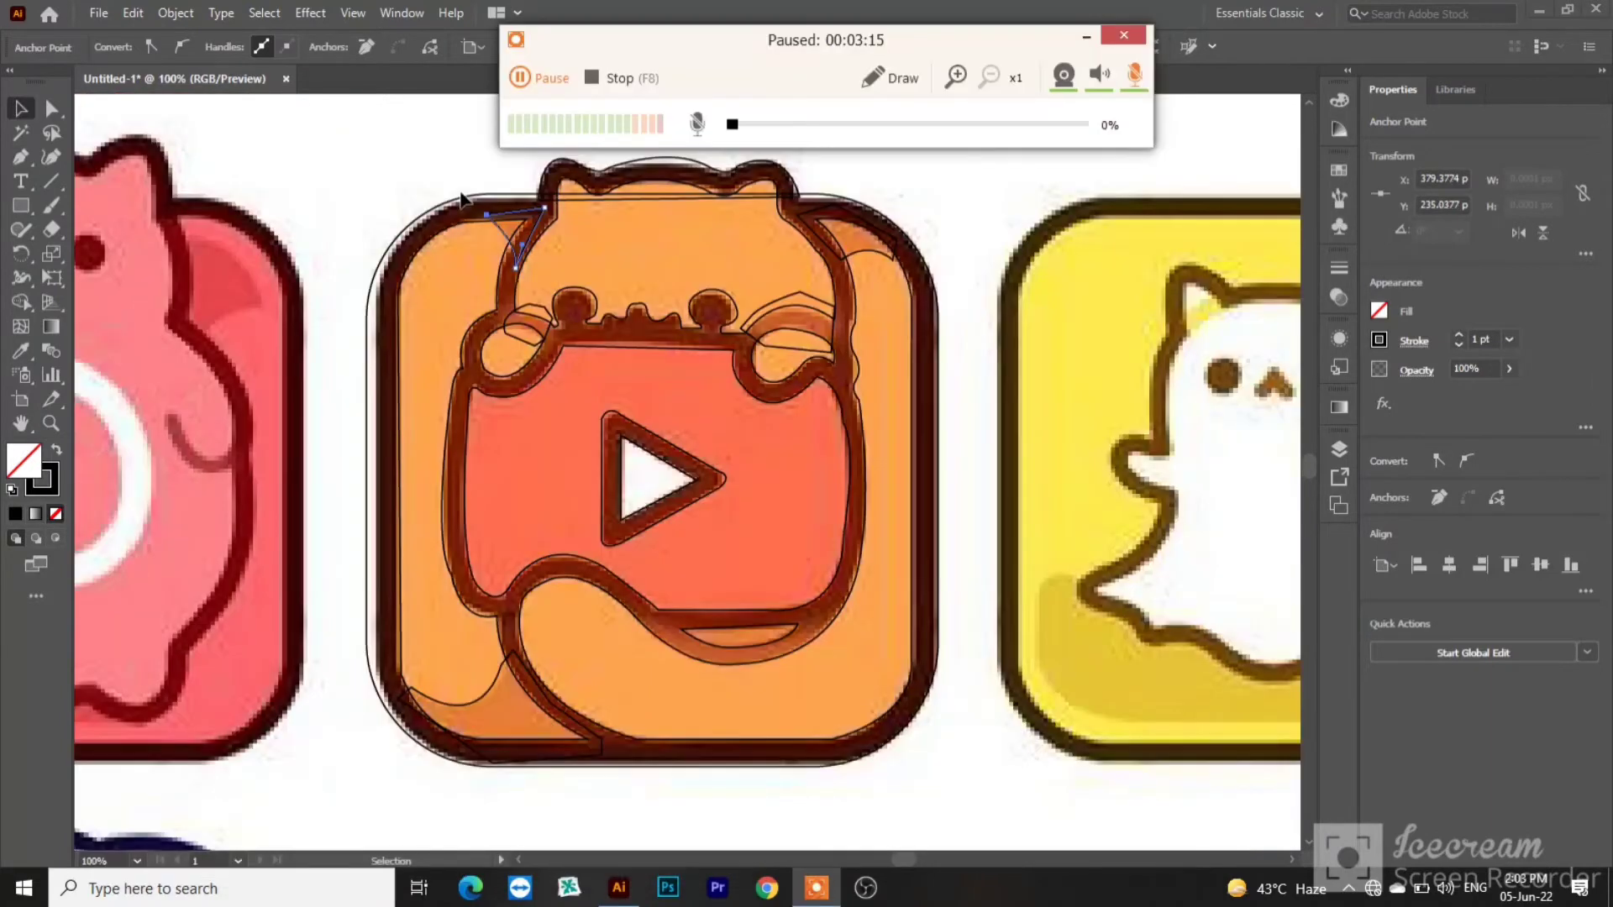
Step: Select all the traced icon paths and merge the overlapping regions of the cat's head and upper background corners with Shape Builder
key(F7)
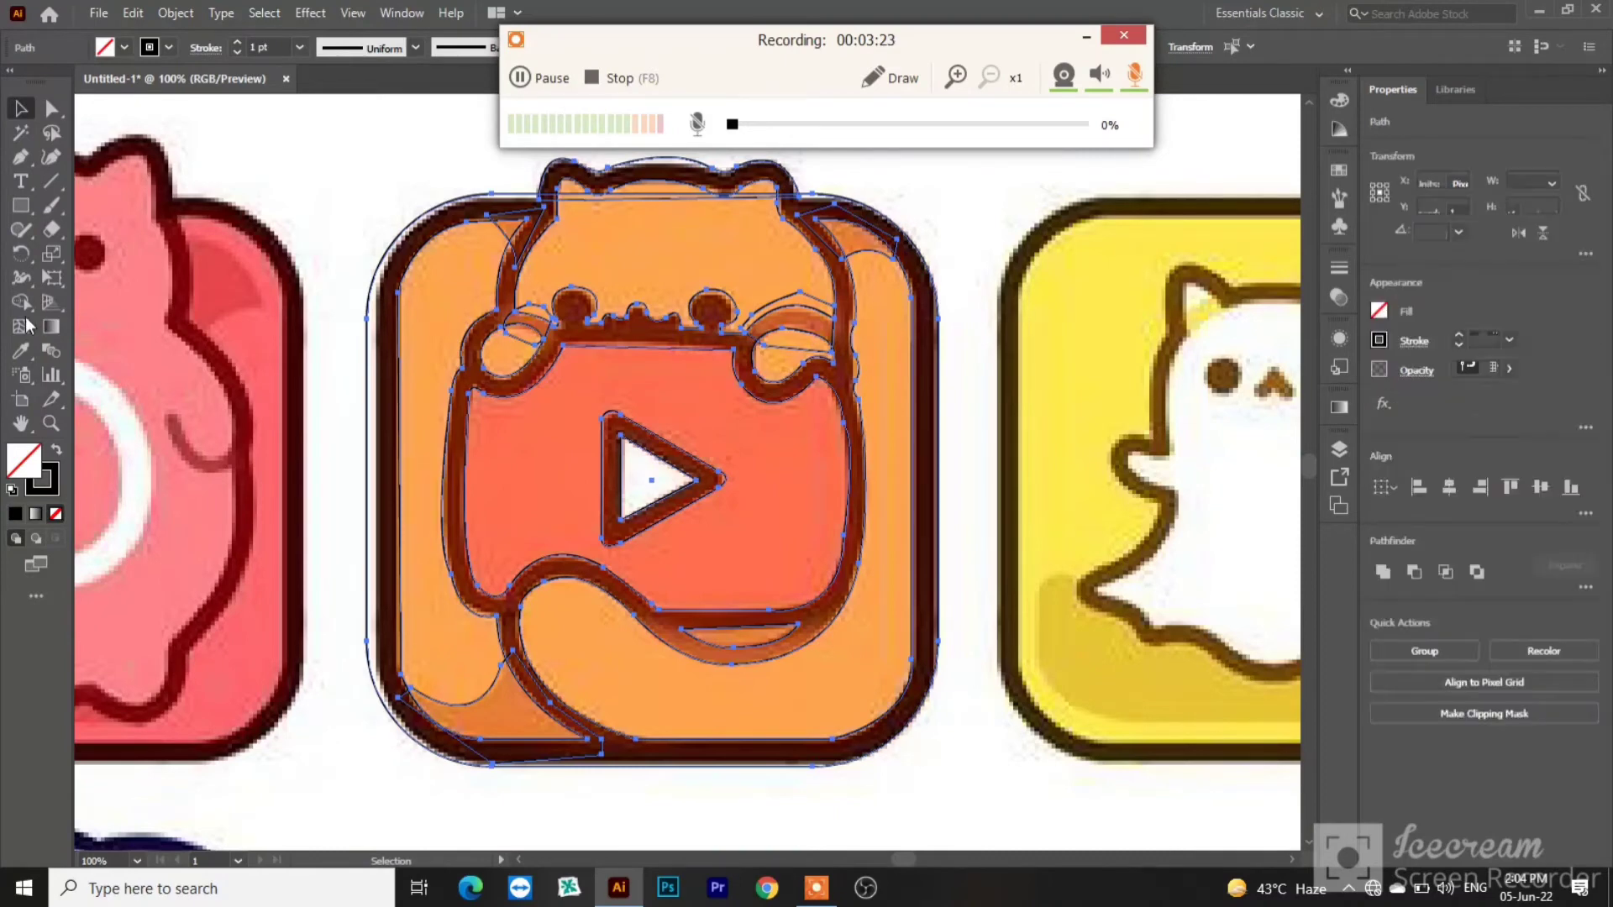
key(shift+m)
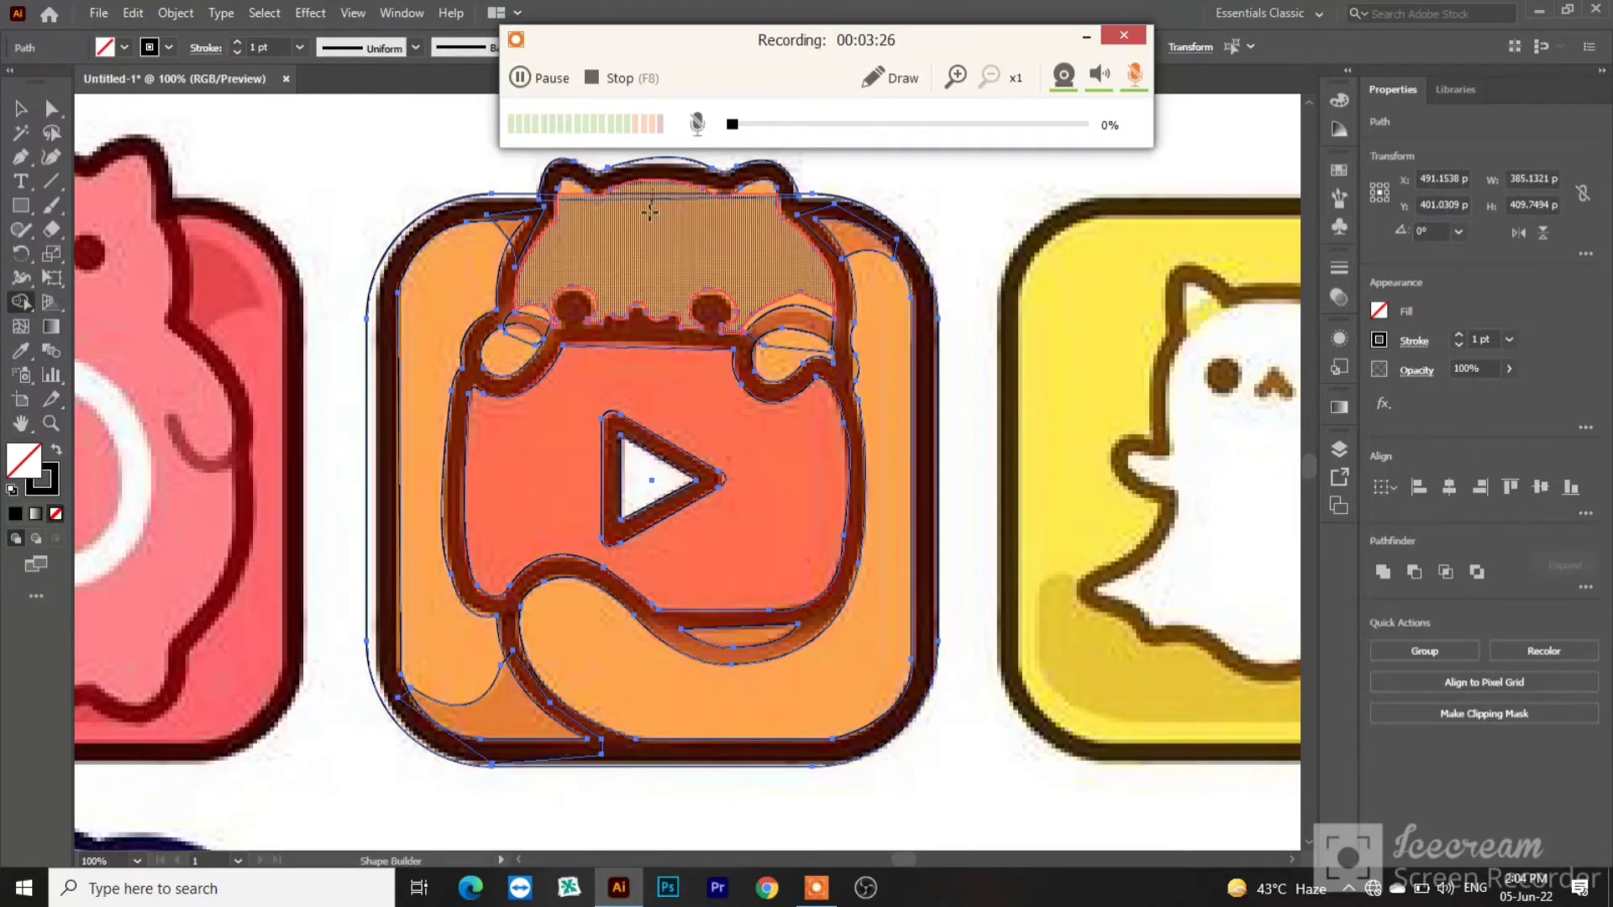
click(650, 212)
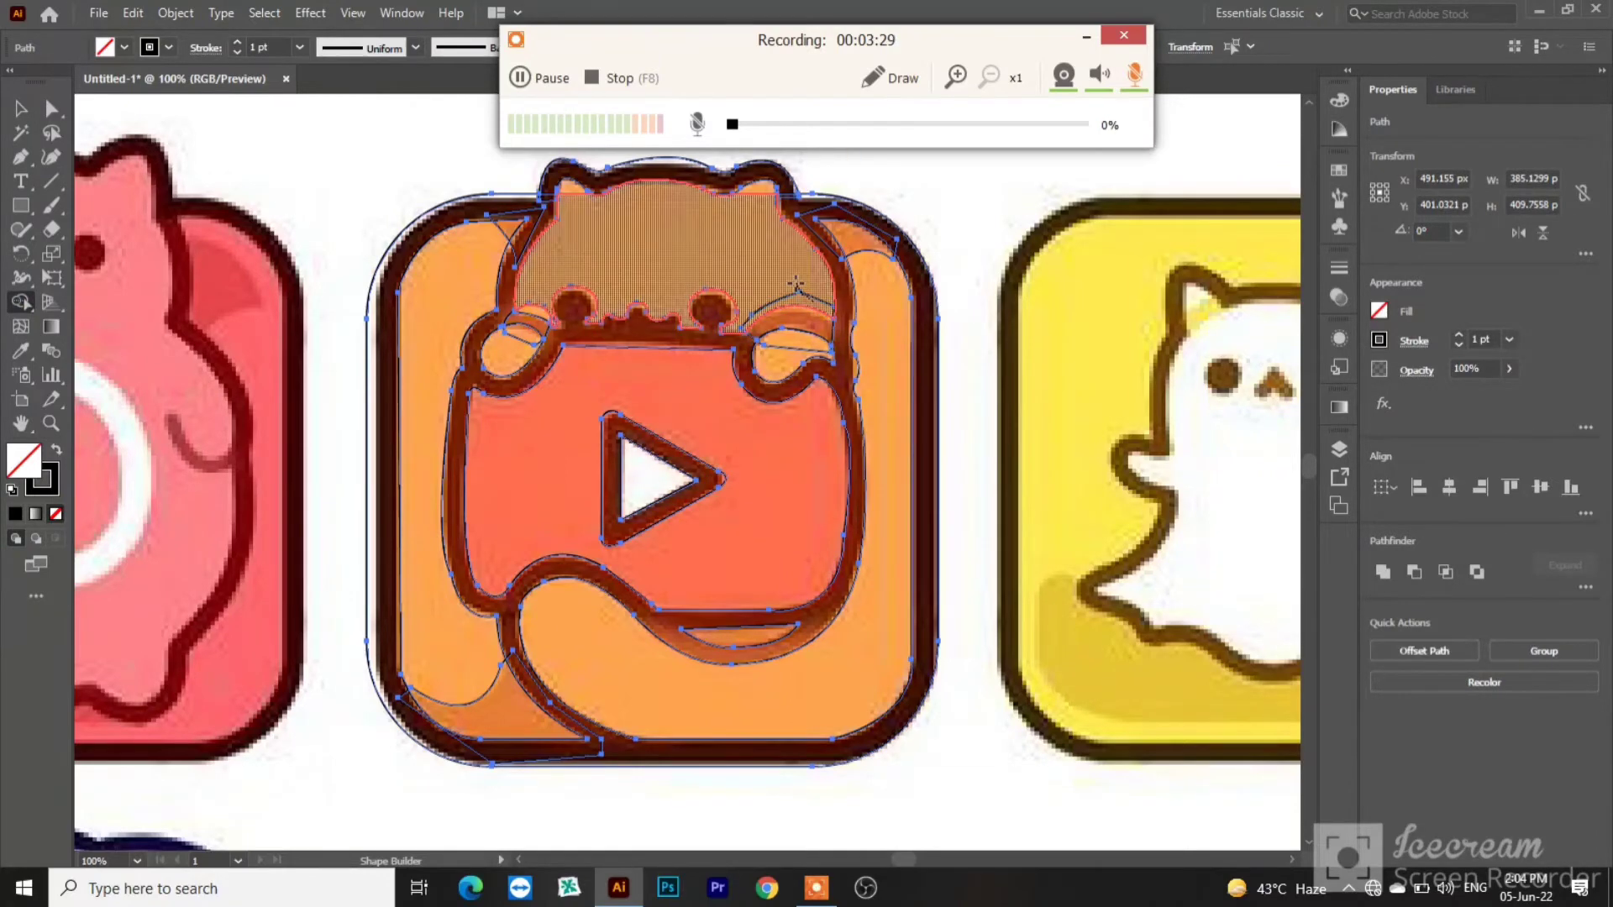
click(860, 235)
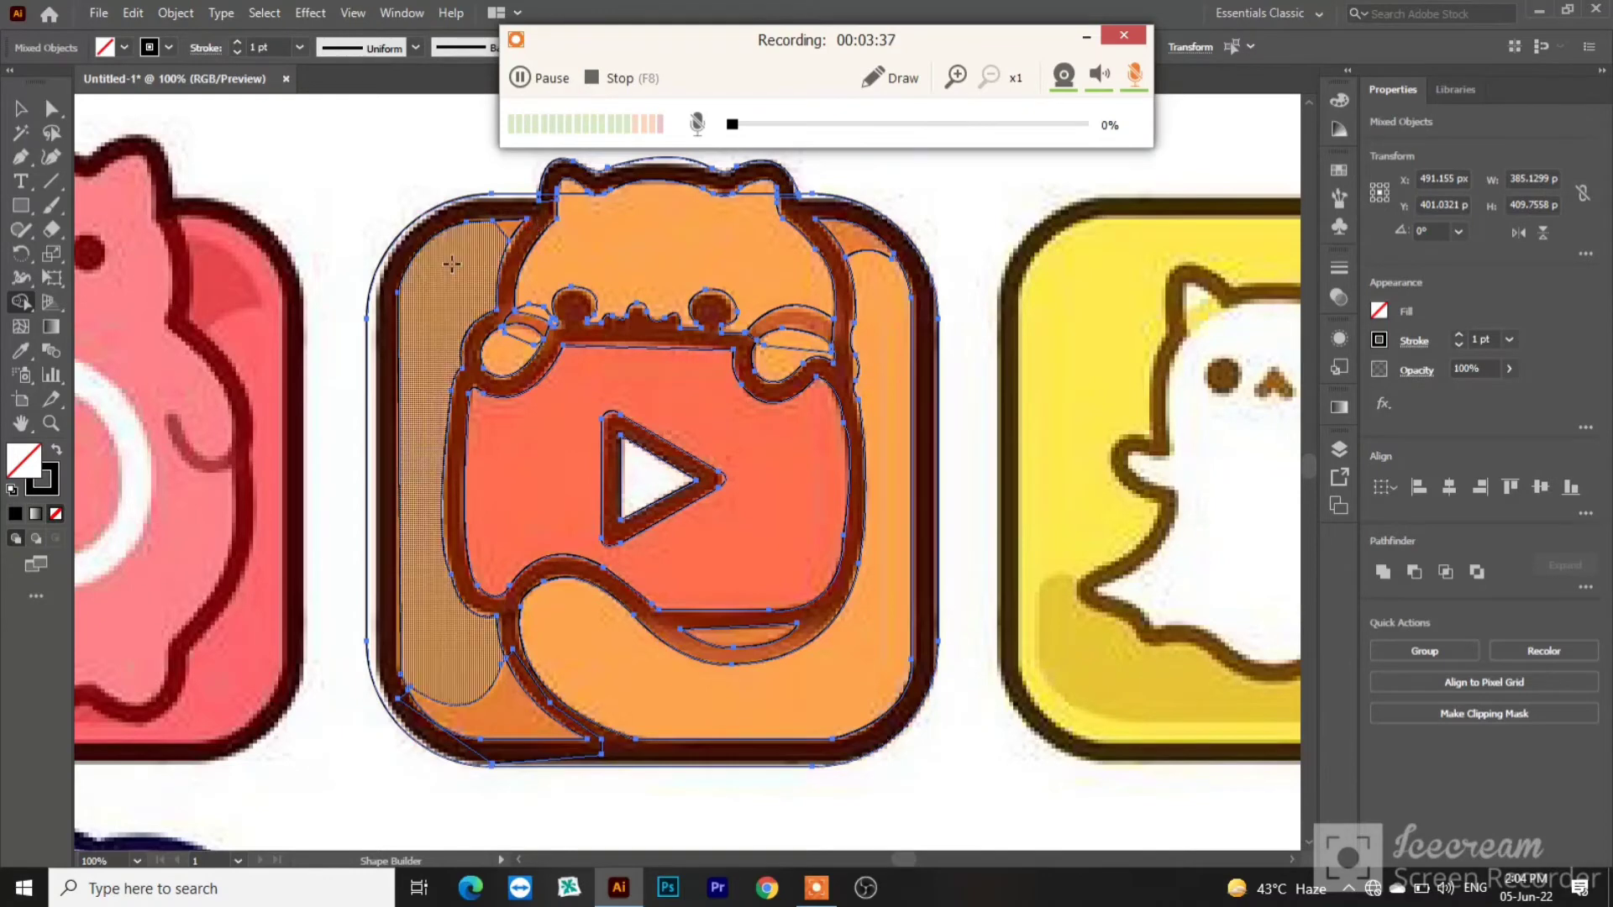
drag(451, 263, 505, 221)
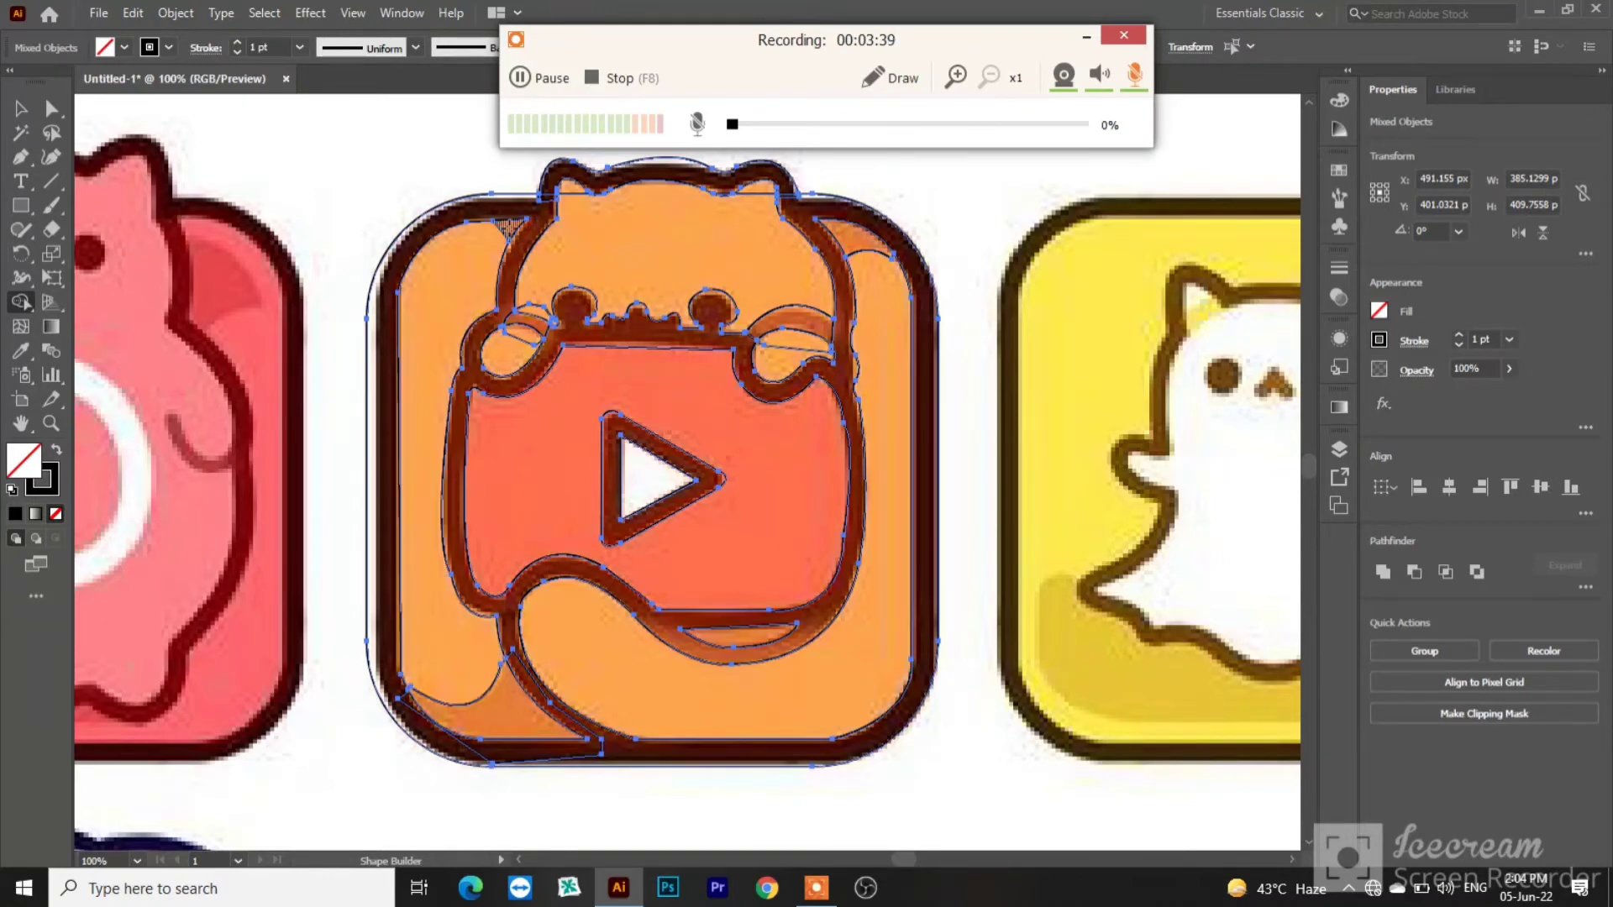
click(510, 227)
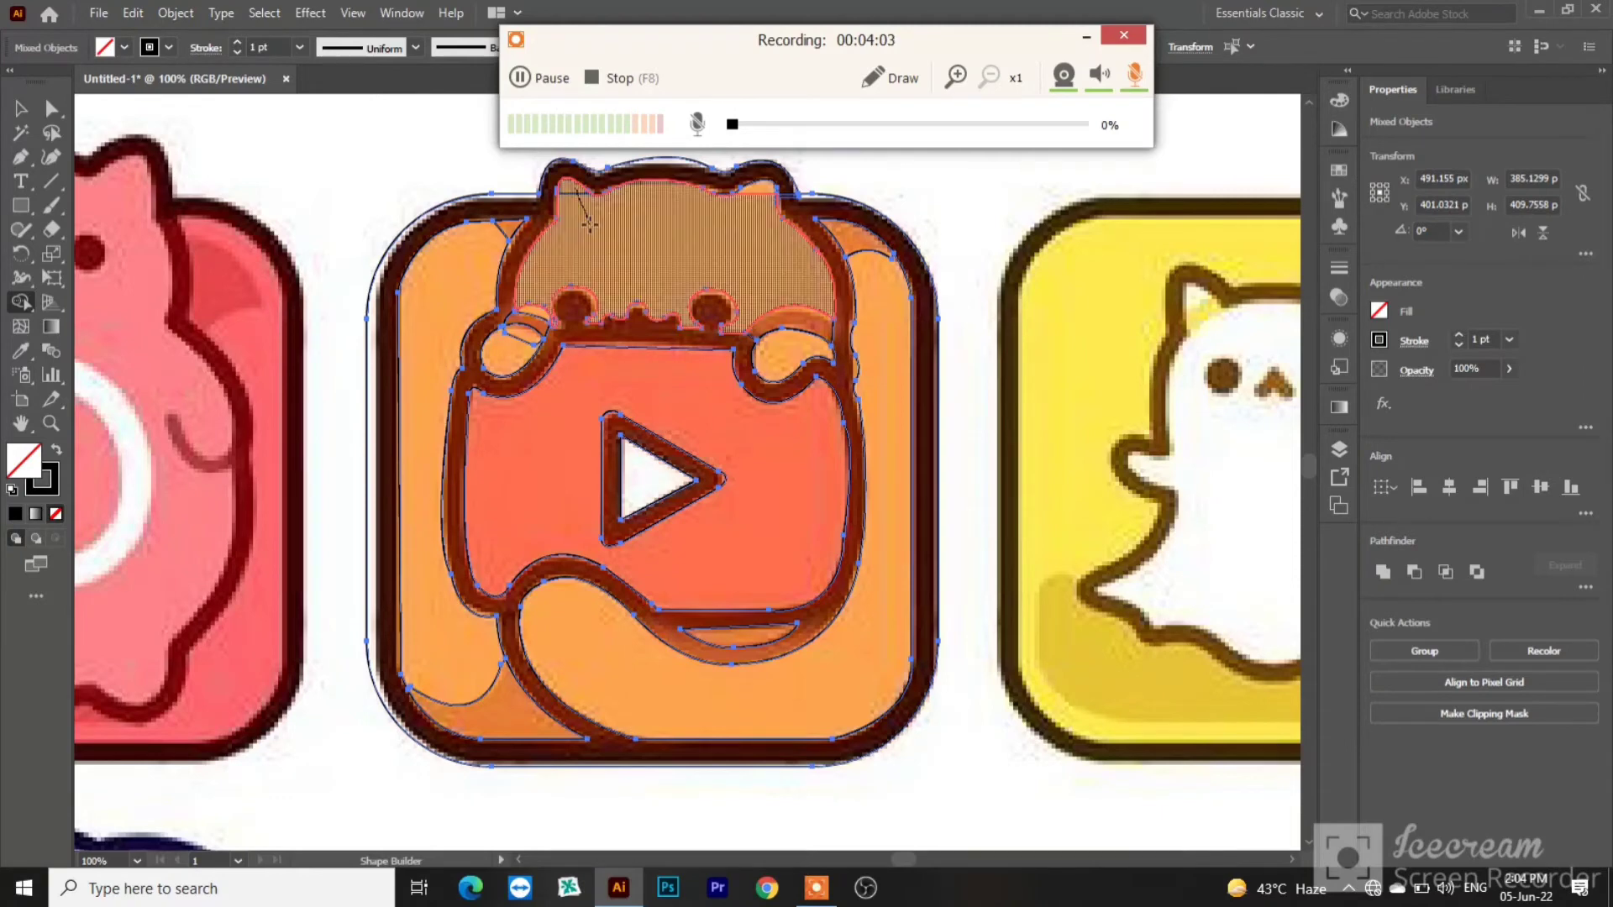
click(751, 213)
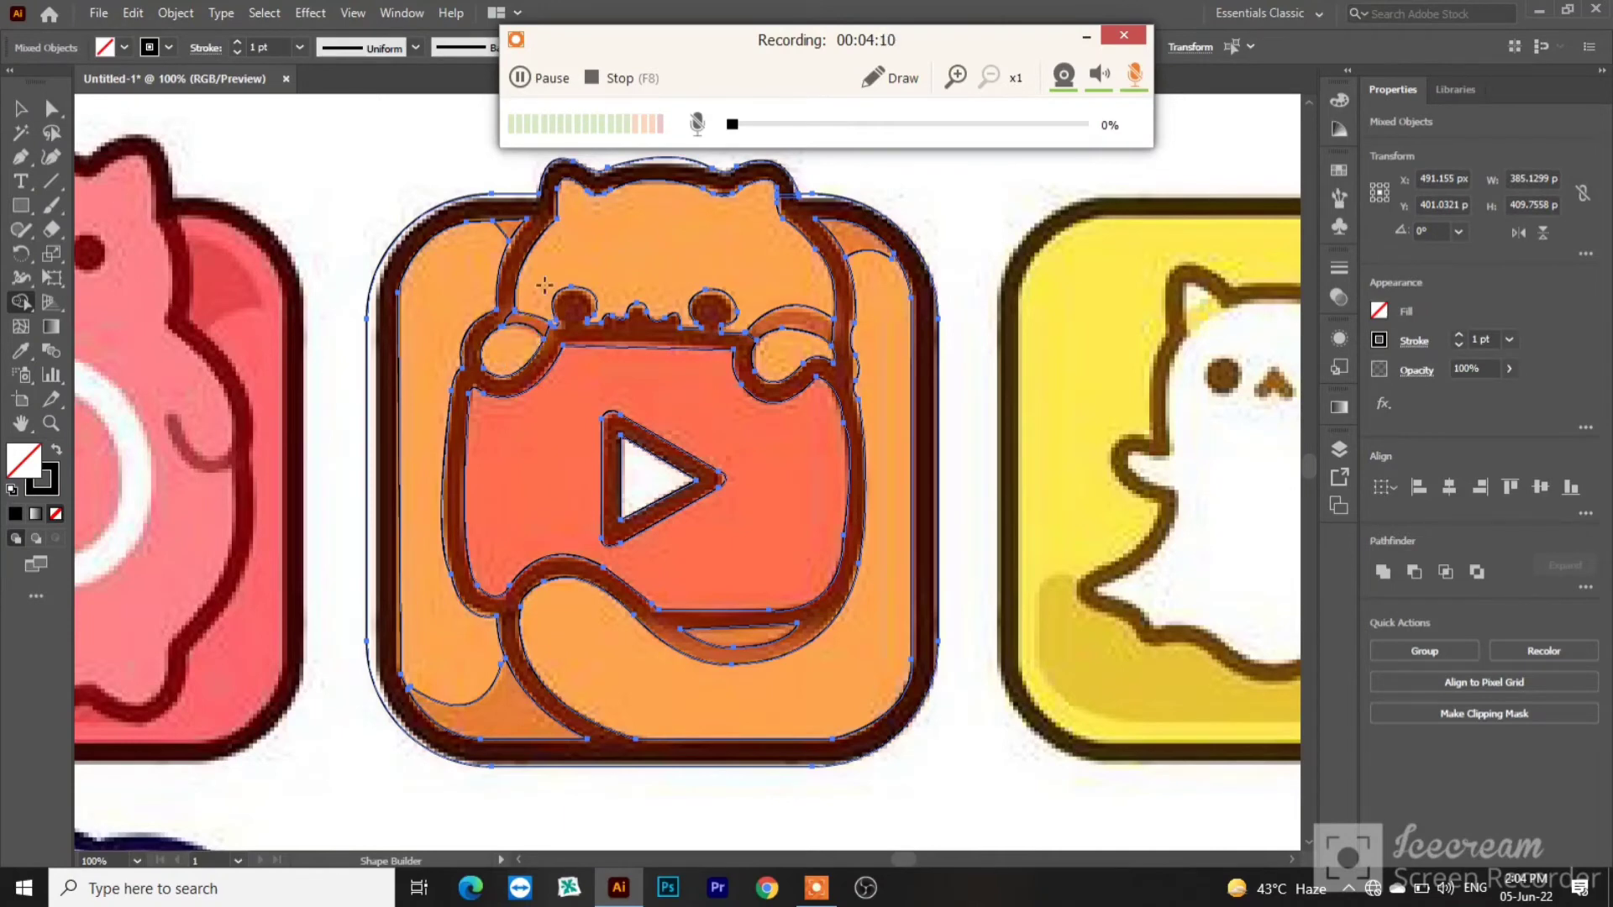
click(518, 78)
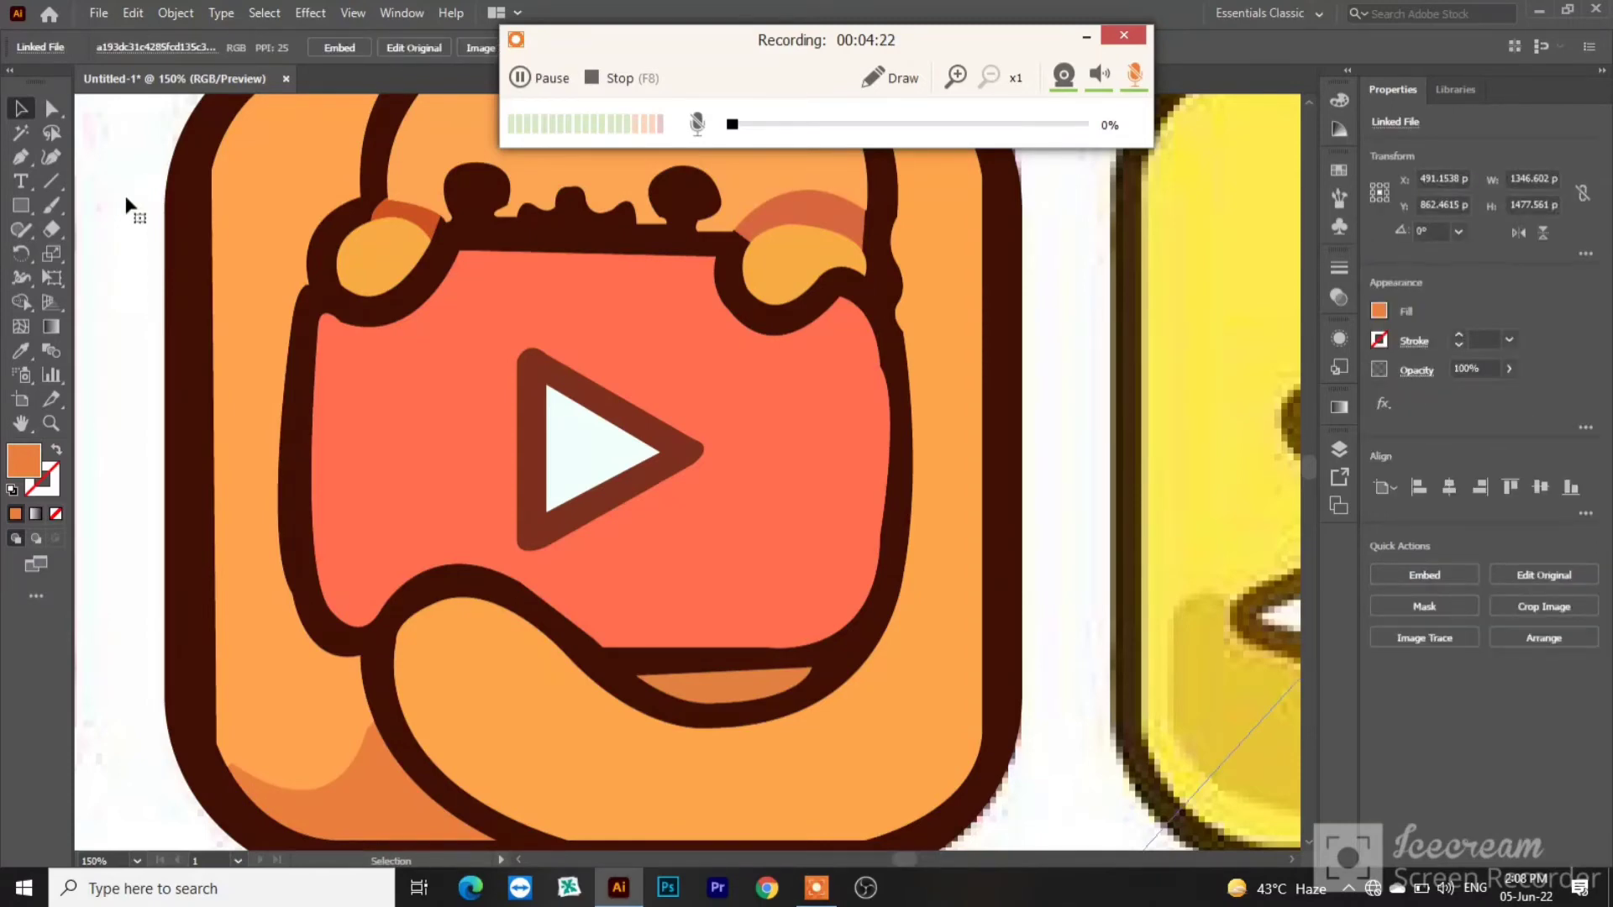
Step: Delete the linked reference image and place a duplicate of the coloured cat icon to the left of the original
key(Delete)
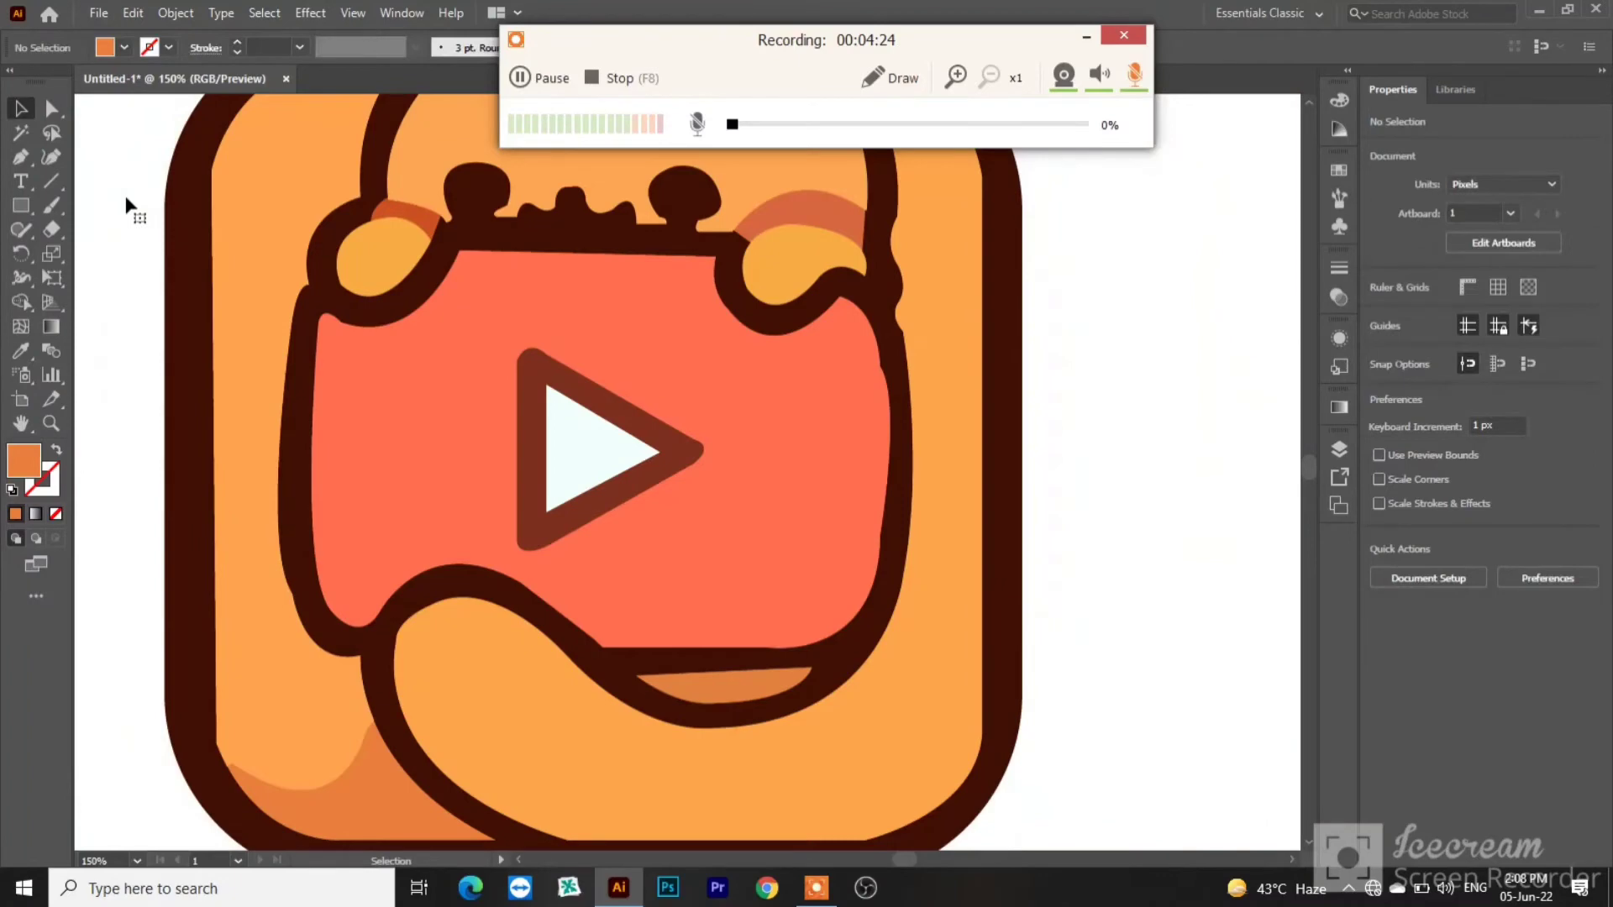
click(519, 78)
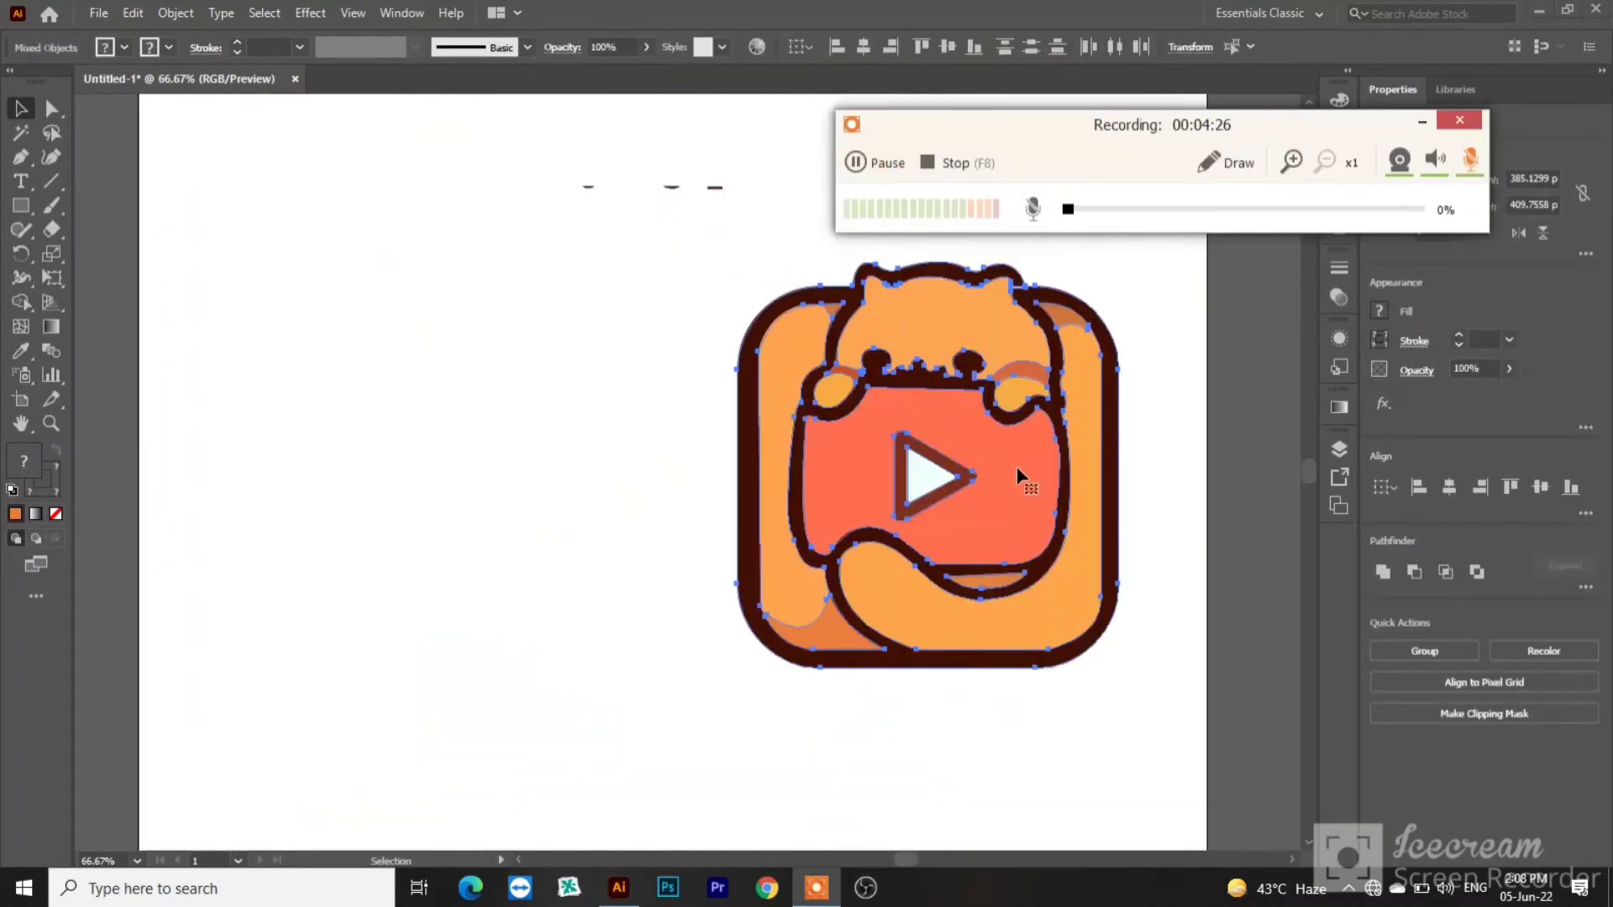
click(551, 477)
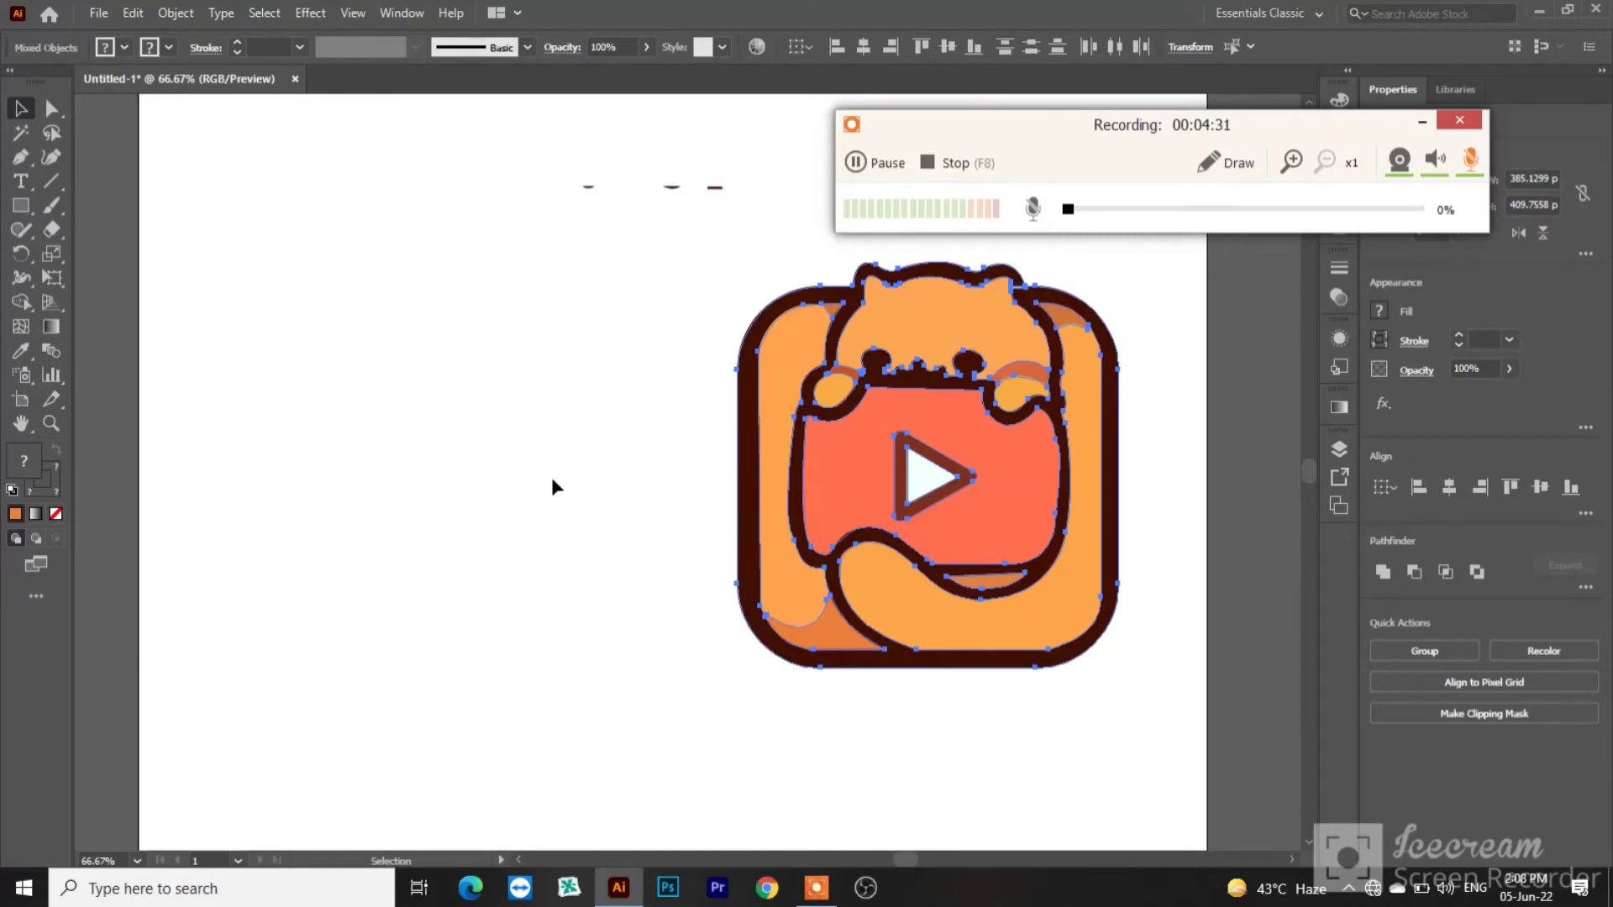
click(860, 163)
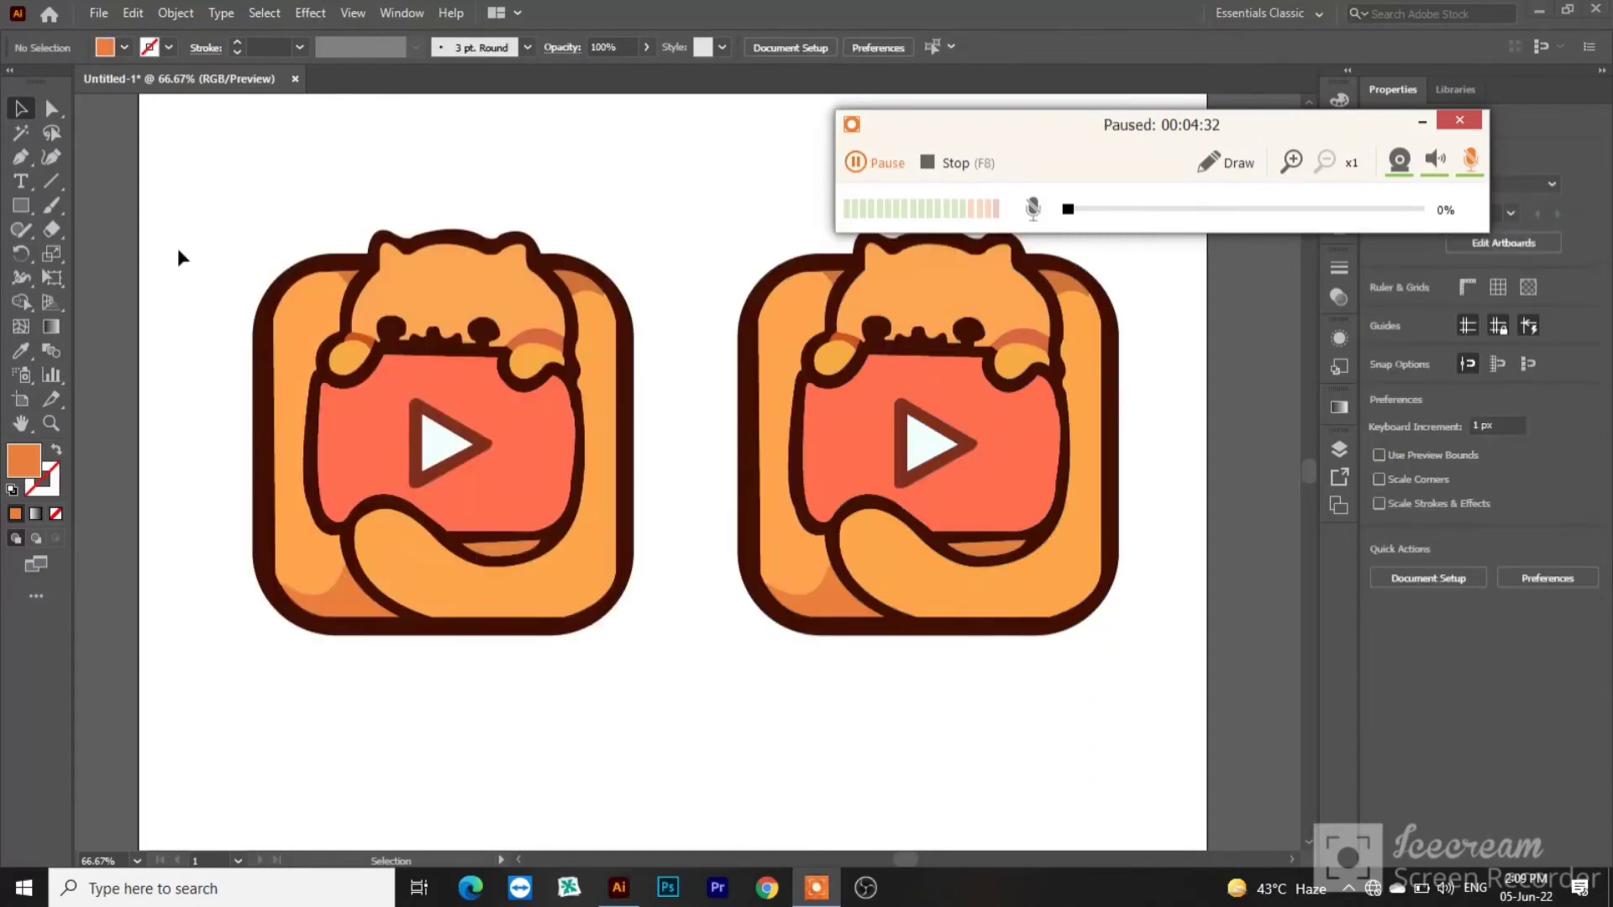
Step: Turn the left cat icon copy into line art with a black 1 pt stroke and no fill
click(238, 269)
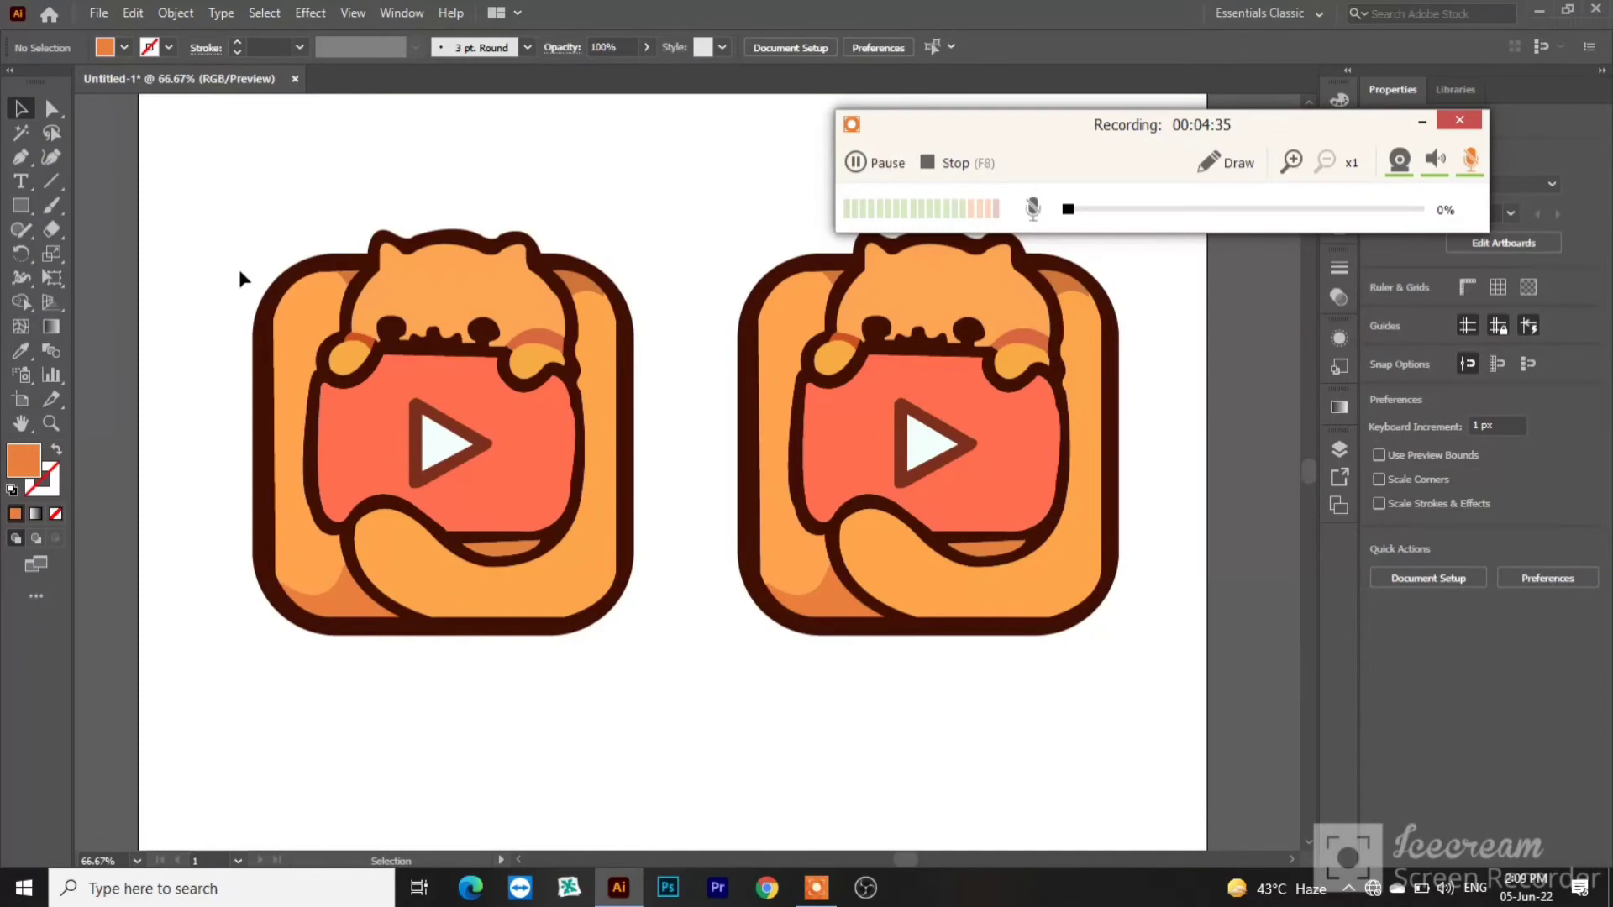
drag(238, 269, 667, 719)
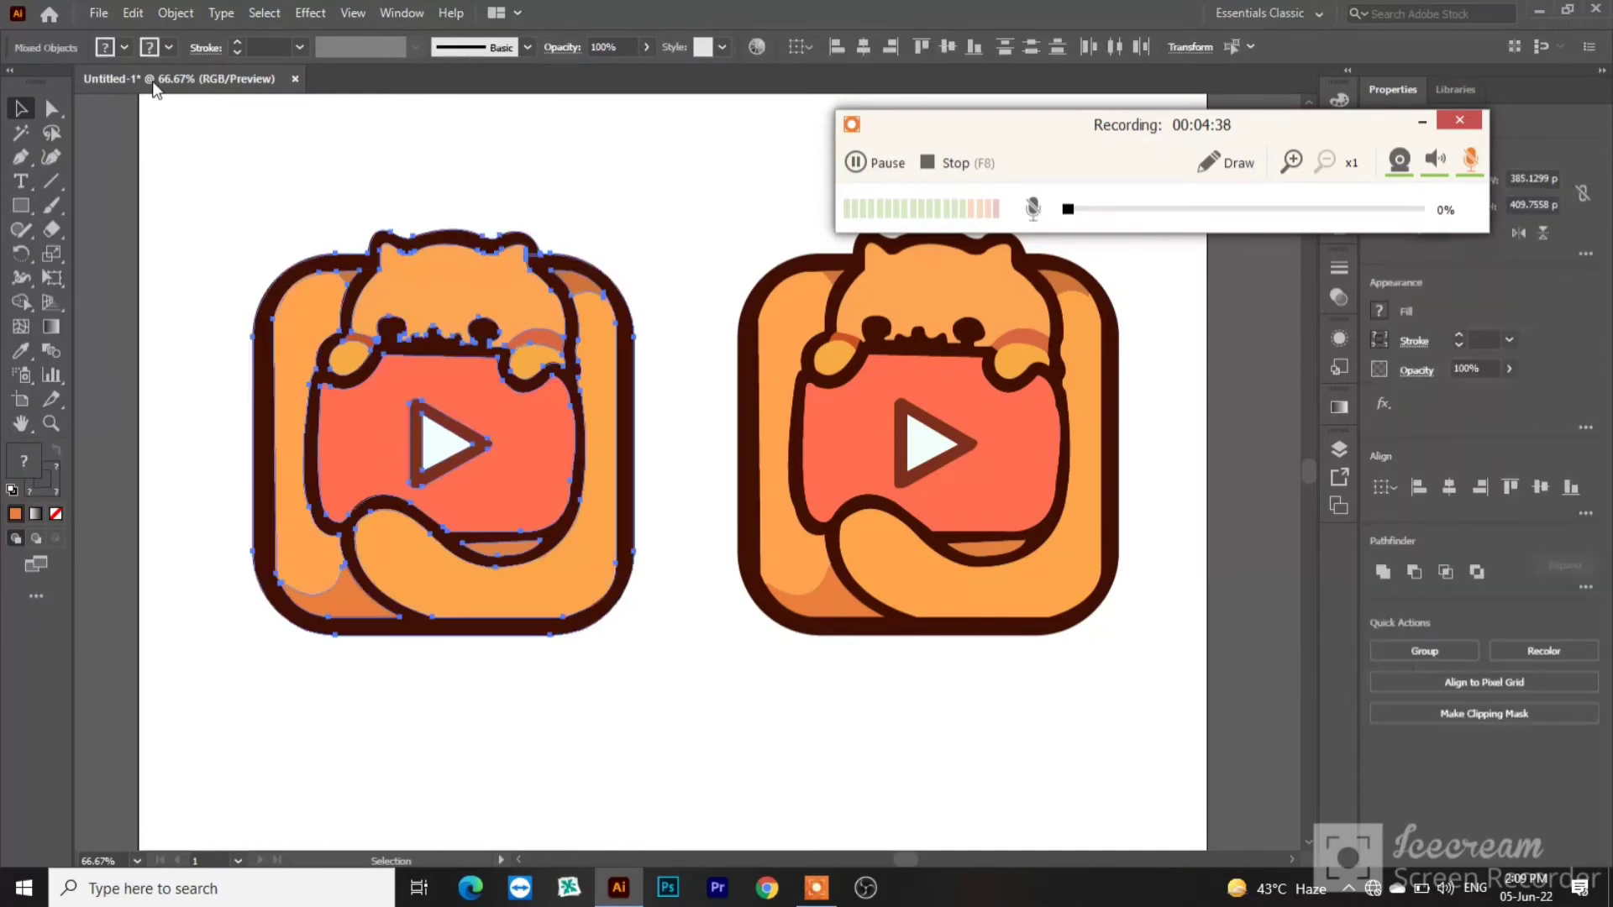
click(124, 47)
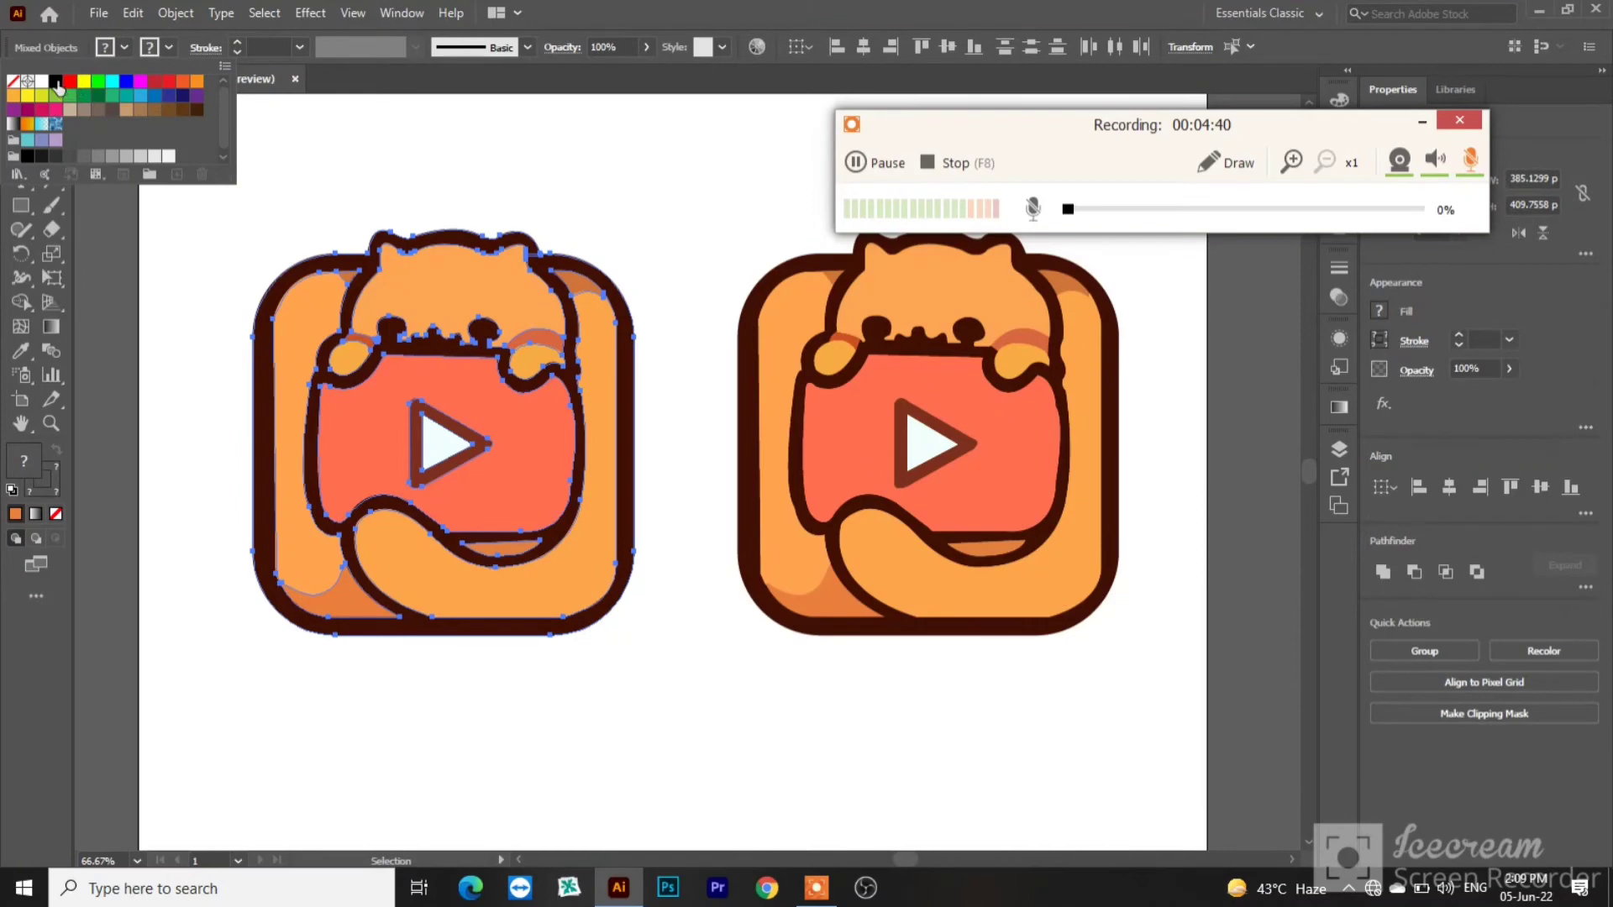
click(56, 83)
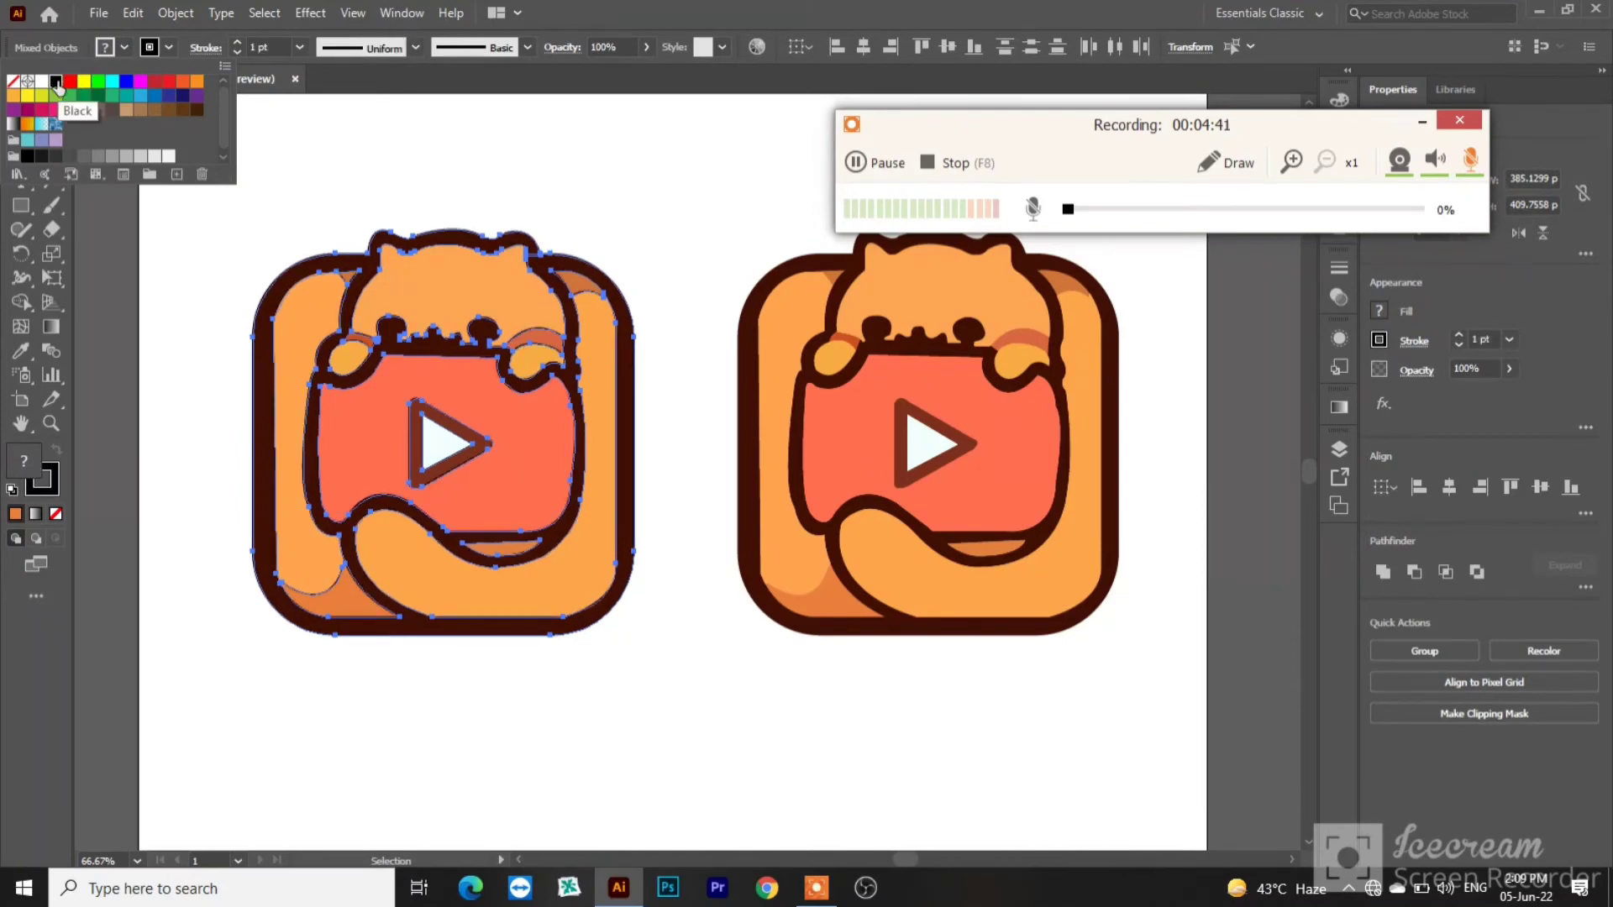
click(123, 47)
click(124, 47)
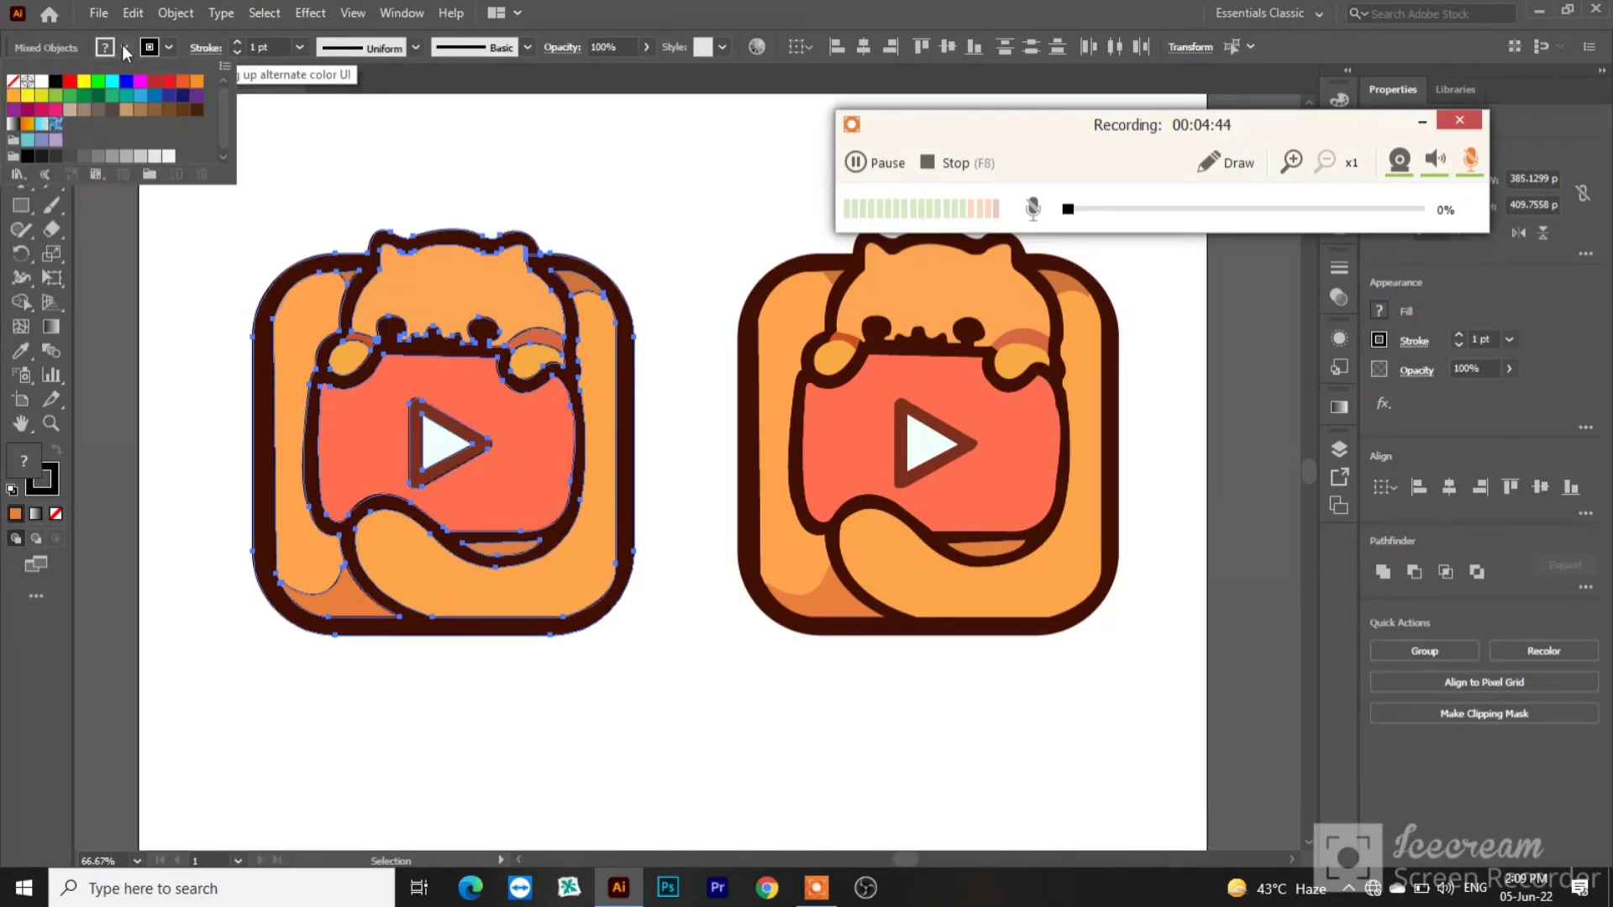
click(12, 83)
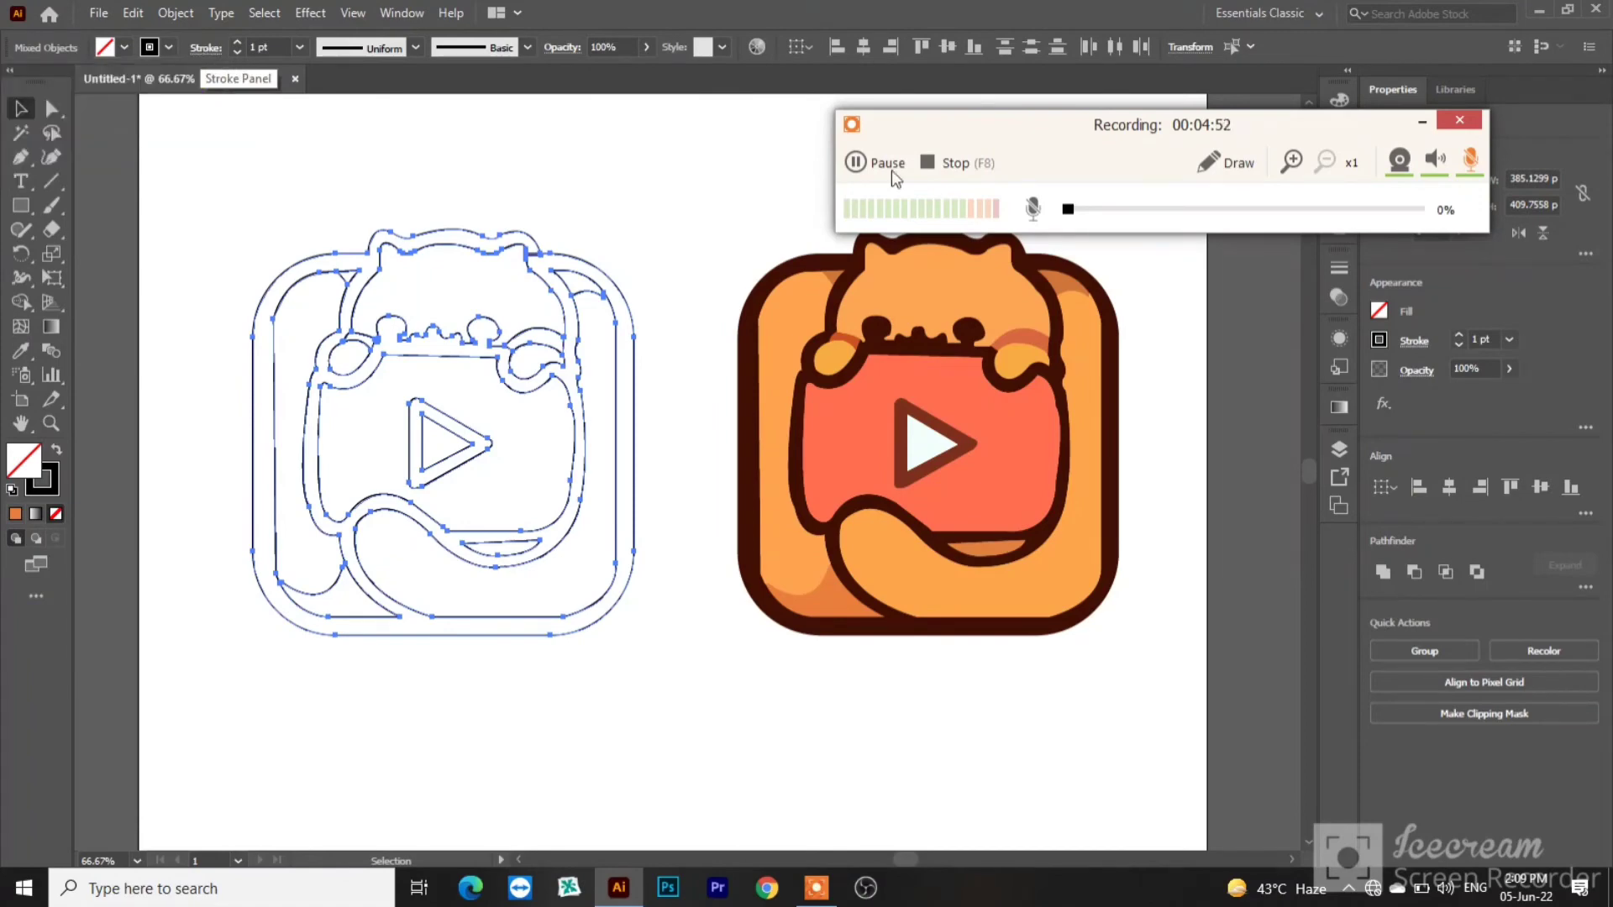
click(860, 165)
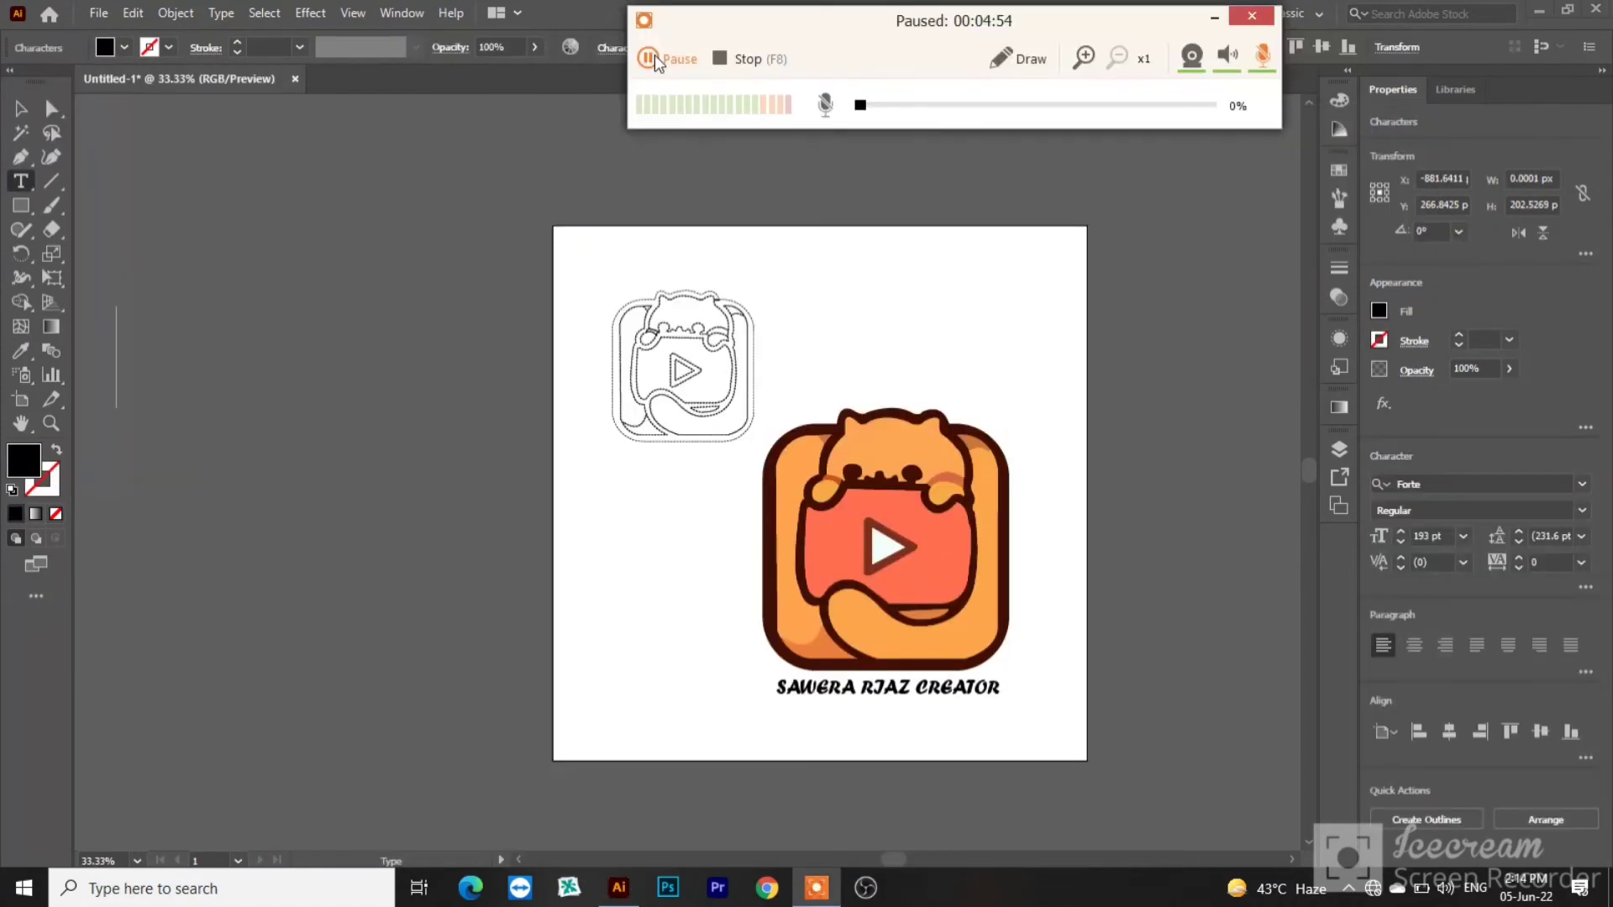
click(653, 54)
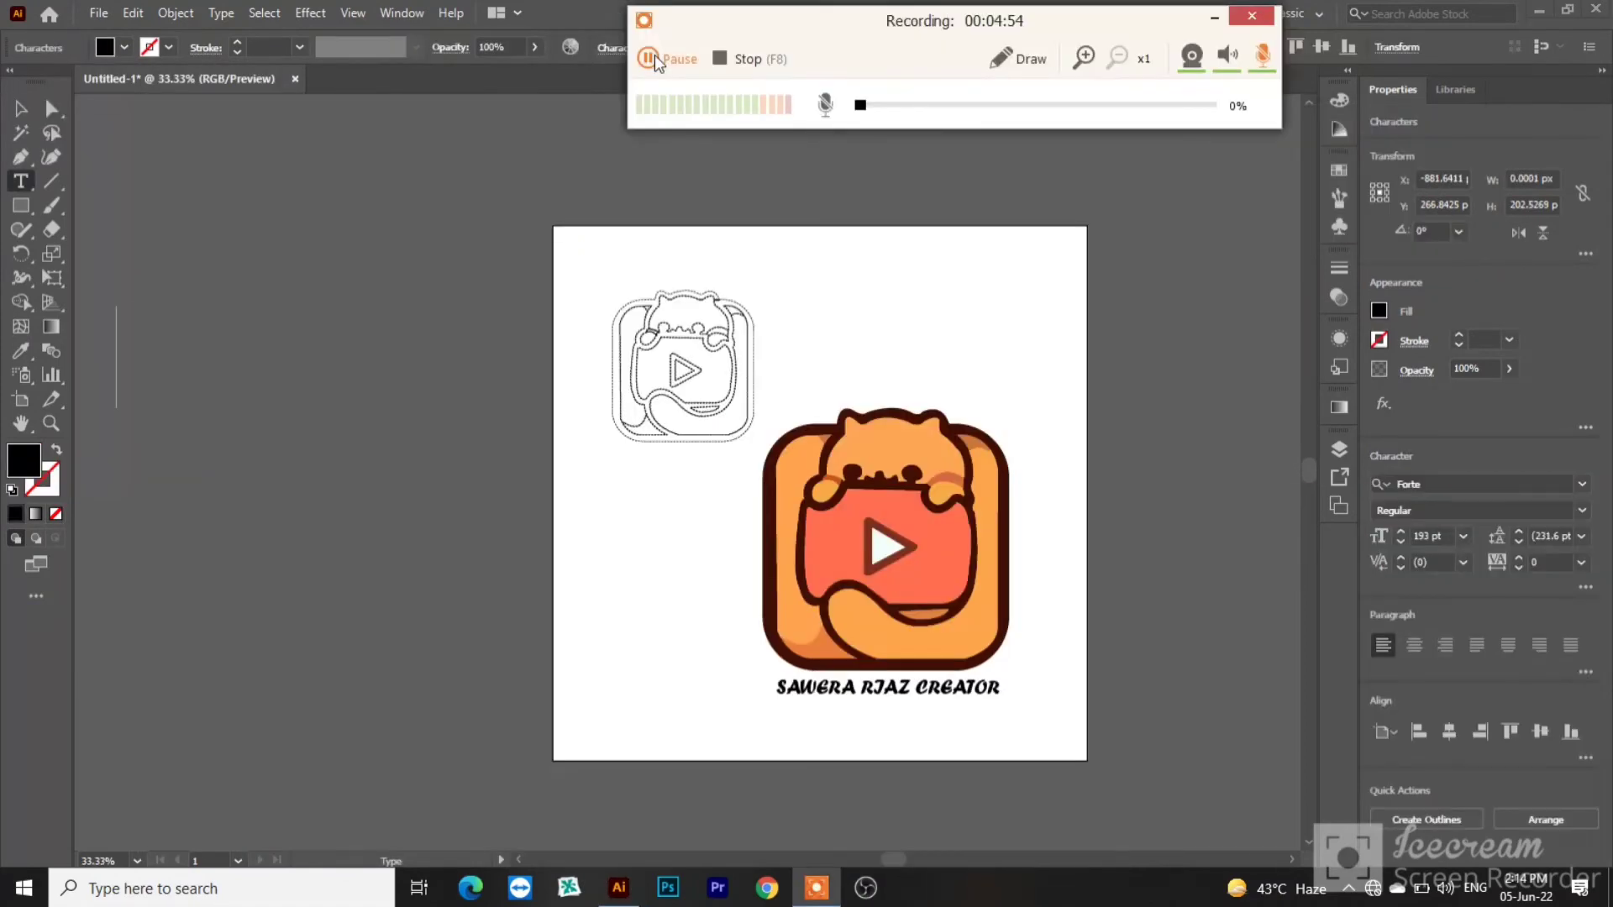